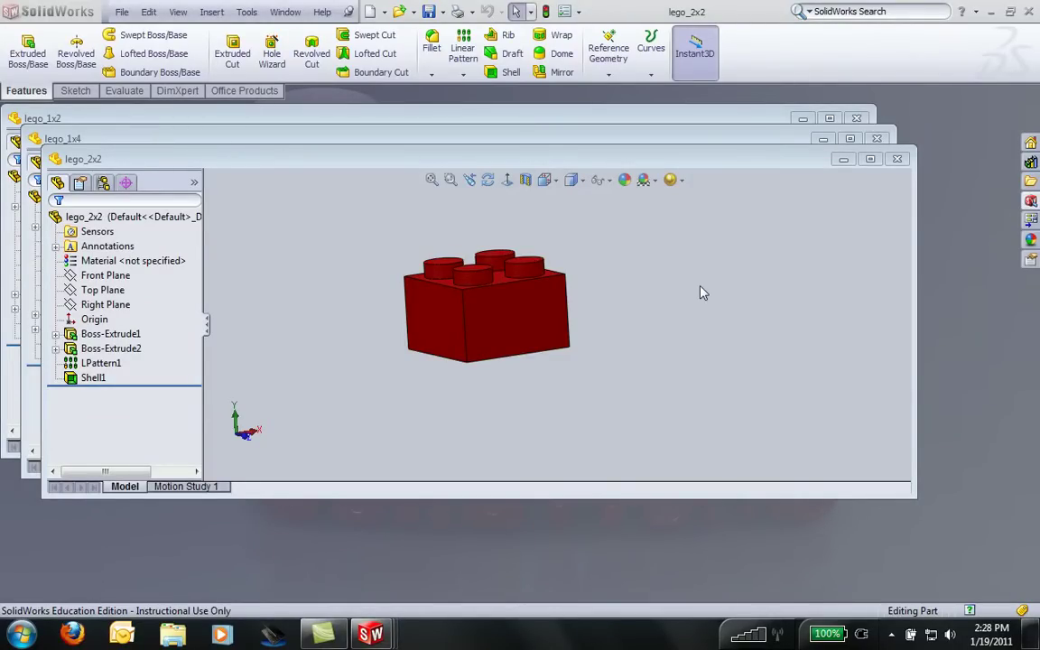
- Orbit the red 2x2 brick and cycle through the 1x4, 1x2 and 2x2 part windows
{"action": "middle_click_drag", "start_coordinate": [490, 240], "coordinate": [516, 246]}
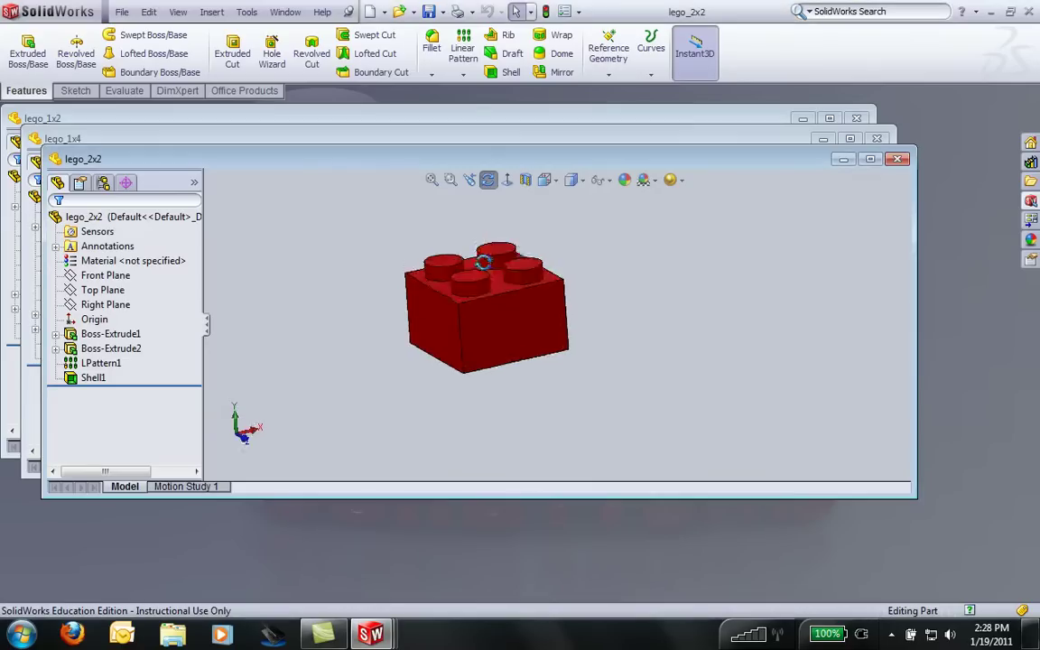
{"action": "key", "text": "Escape"}
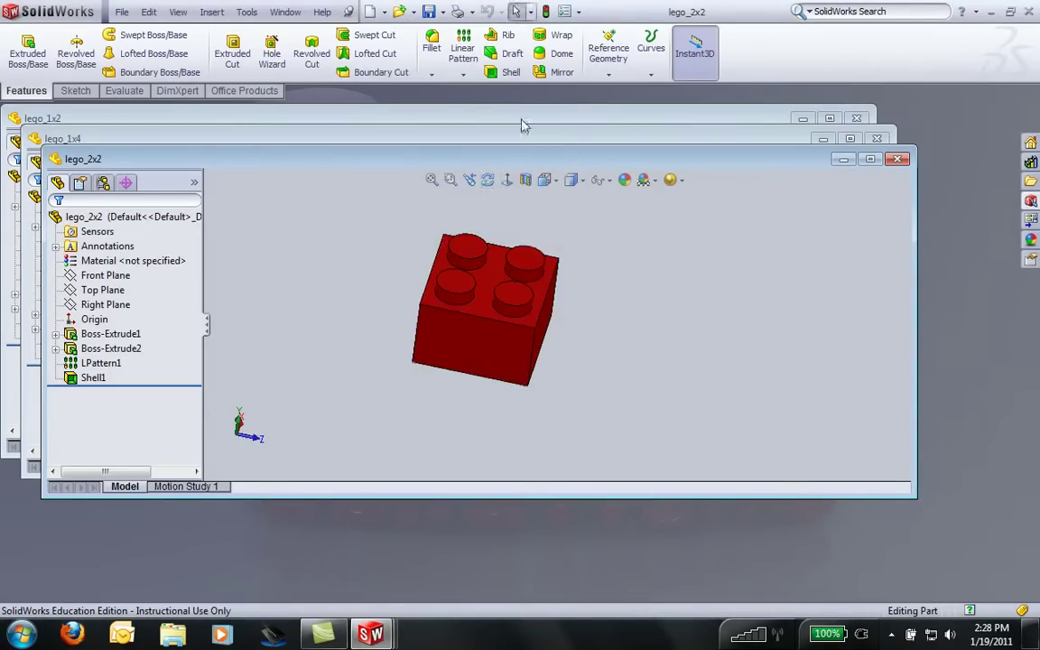
{"action": "left_click", "coordinate": [519, 135]}
{"action": "left_click", "coordinate": [519, 120]}
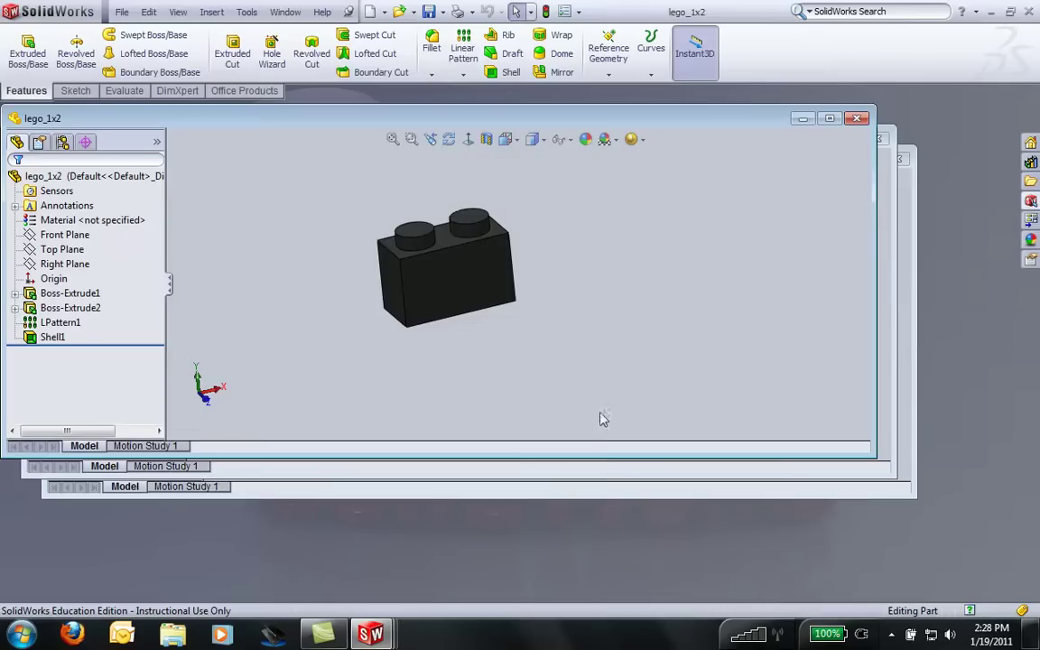
{"action": "left_click", "coordinate": [607, 492]}
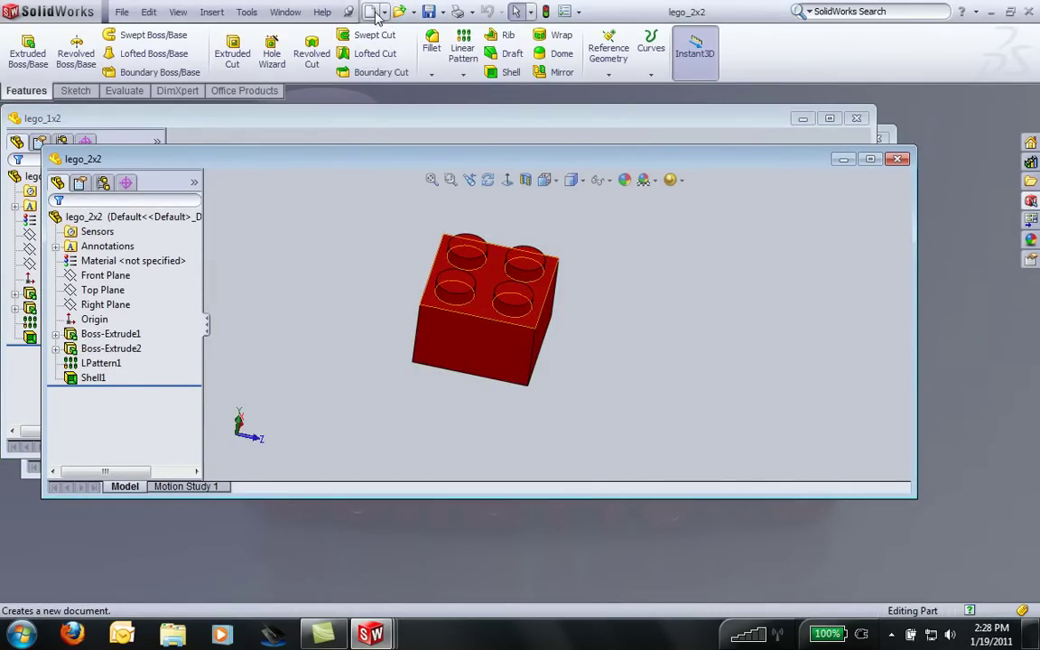
- Start a new assembly and place lego_2x2 as its fixed first component, zoomed out
{"action": "left_click", "coordinate": [371, 12]}
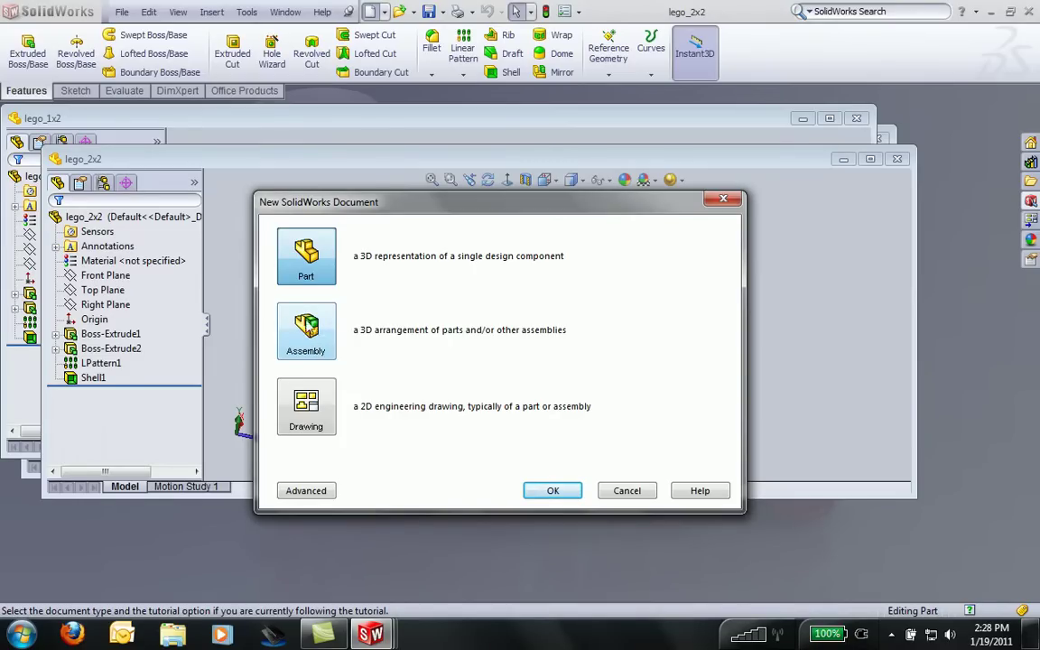
{"action": "left_click", "coordinate": [316, 336]}
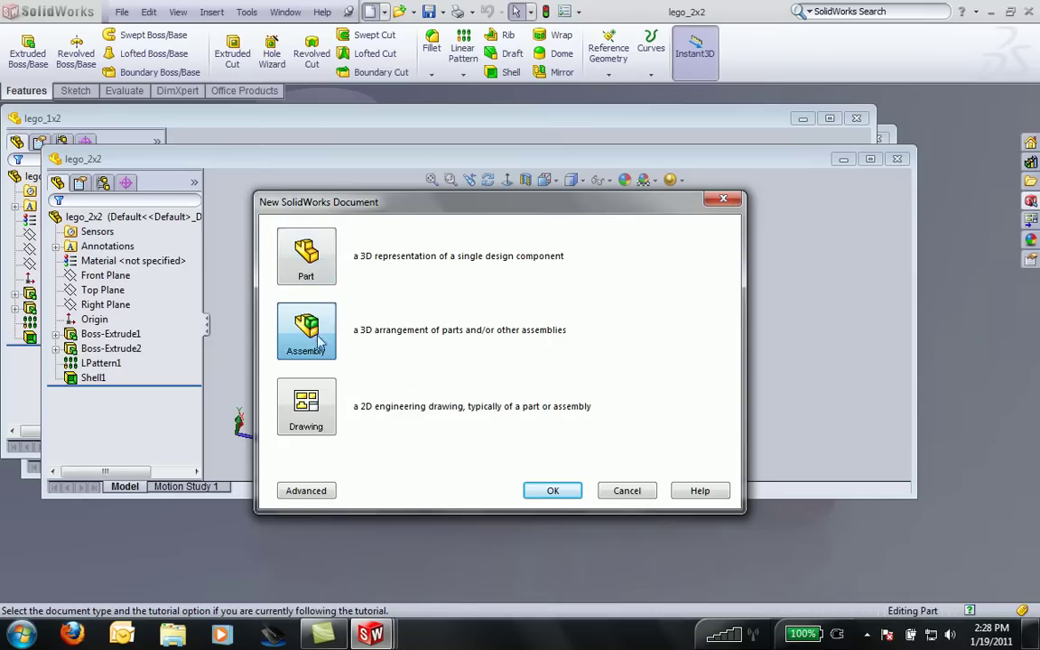
{"action": "left_click", "coordinate": [546, 488]}
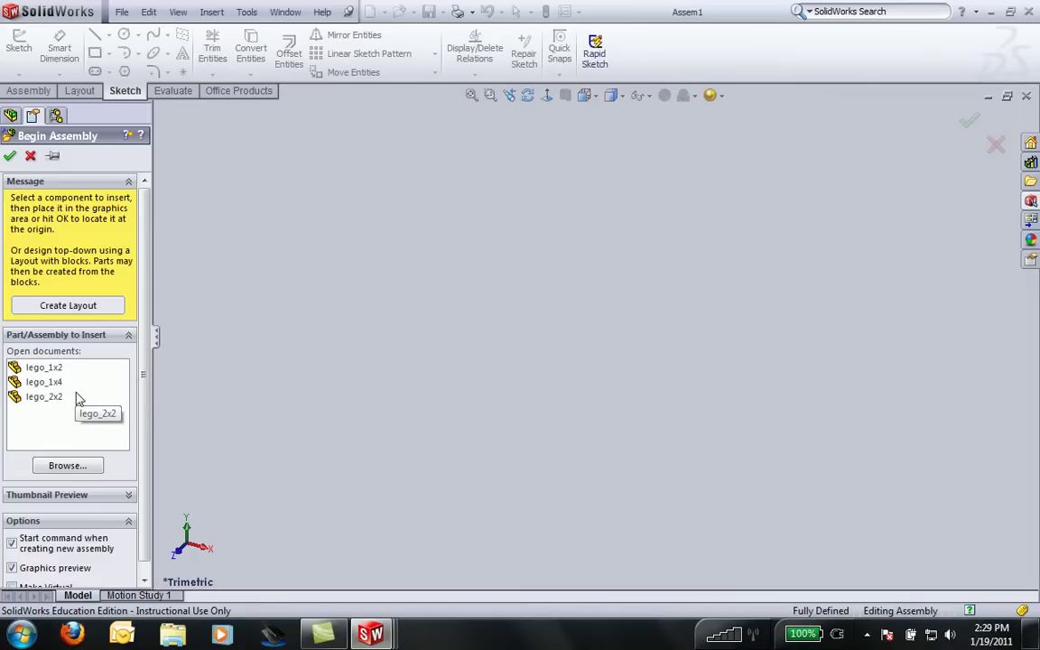
{"action": "left_click", "coordinate": [44, 400]}
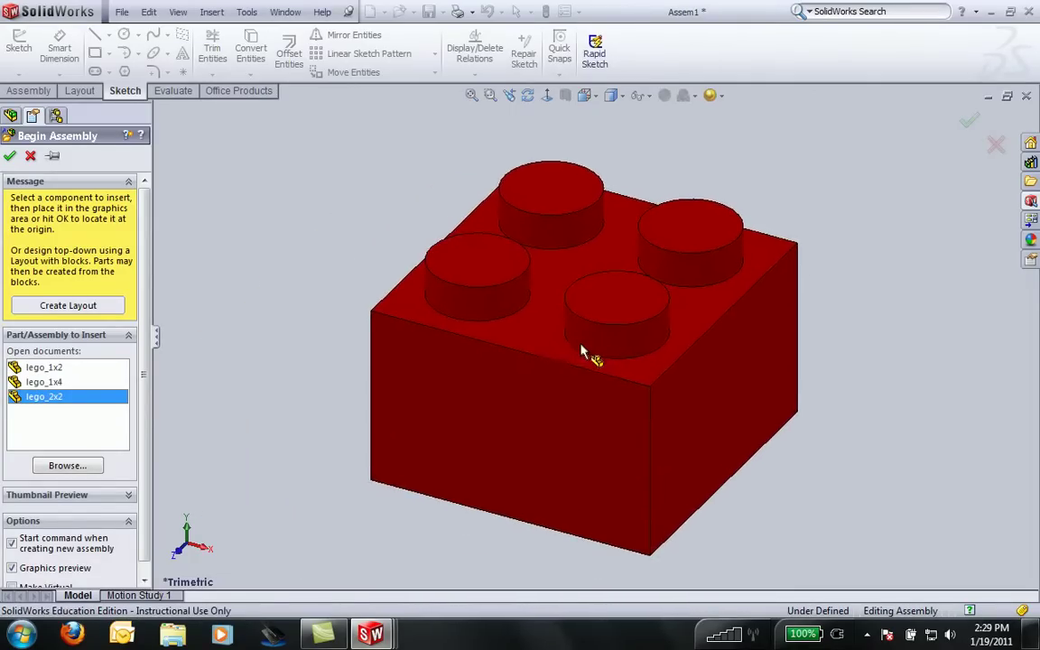
{"action": "left_click", "coordinate": [581, 349]}
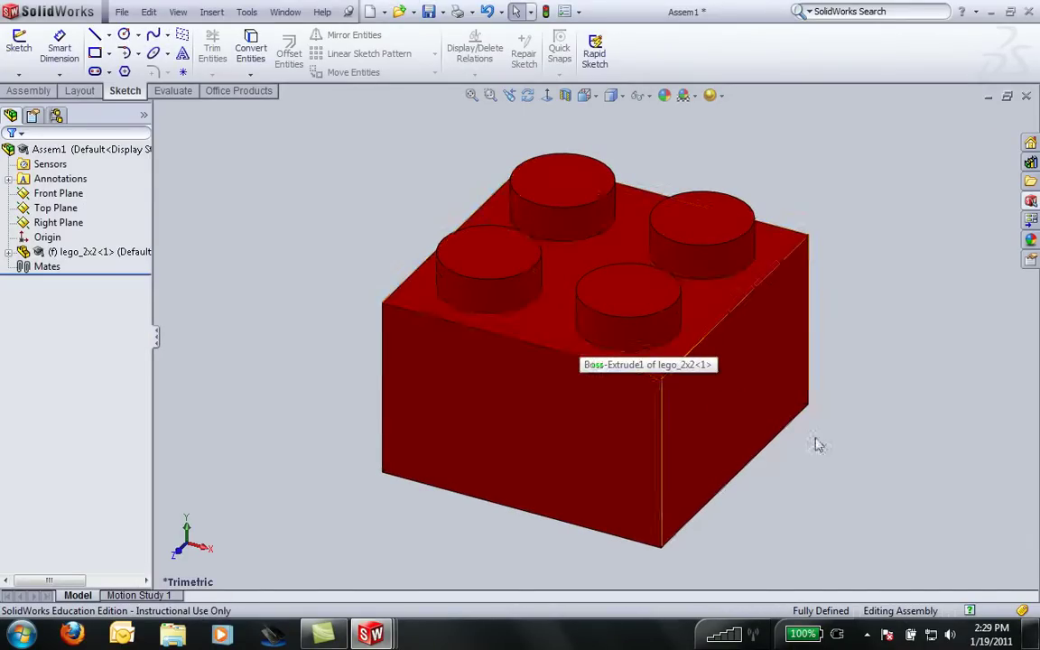
{"action": "key", "text": "z"}
{"action": "key", "text": "z"}
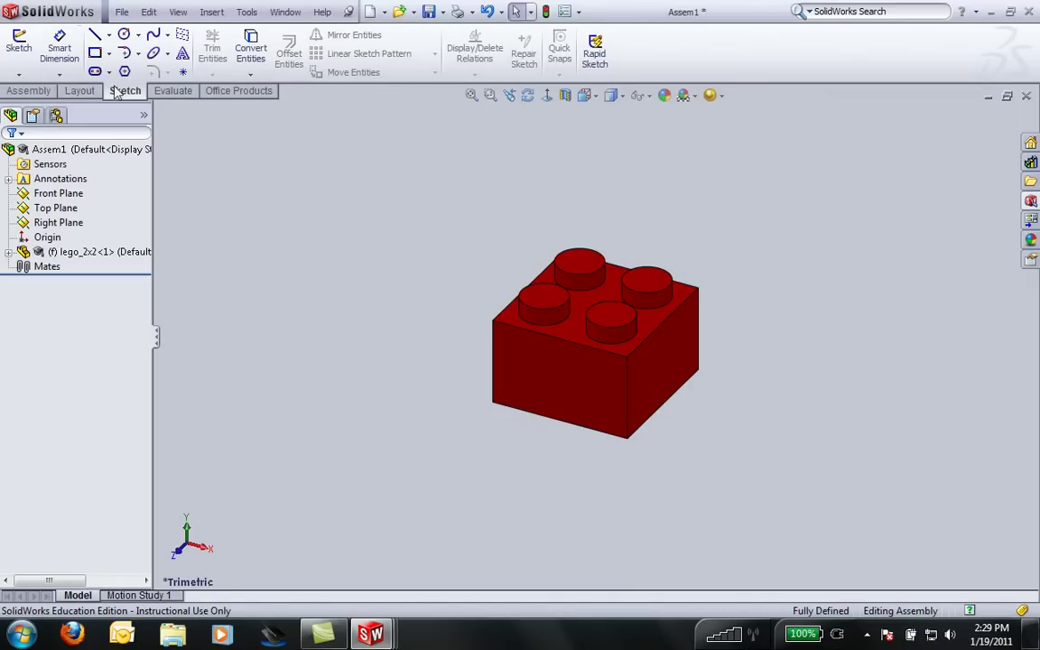
- Insert the yellow lego_1x4 and black lego_1x2 bricks around the red brick
{"action": "left_click", "coordinate": [29, 91]}
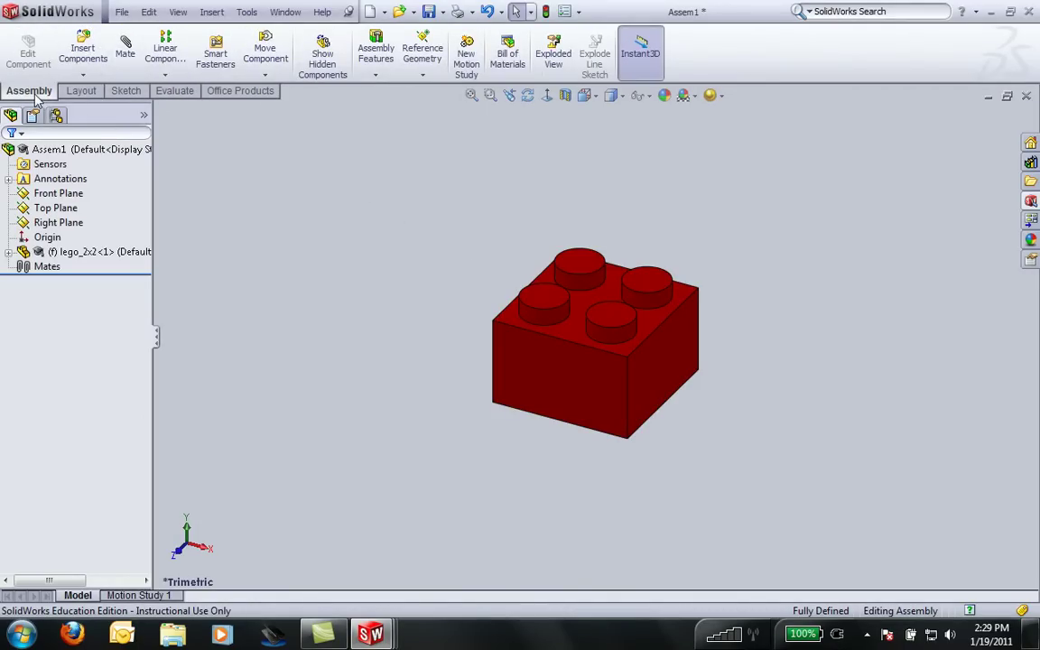
{"action": "left_click", "coordinate": [90, 60]}
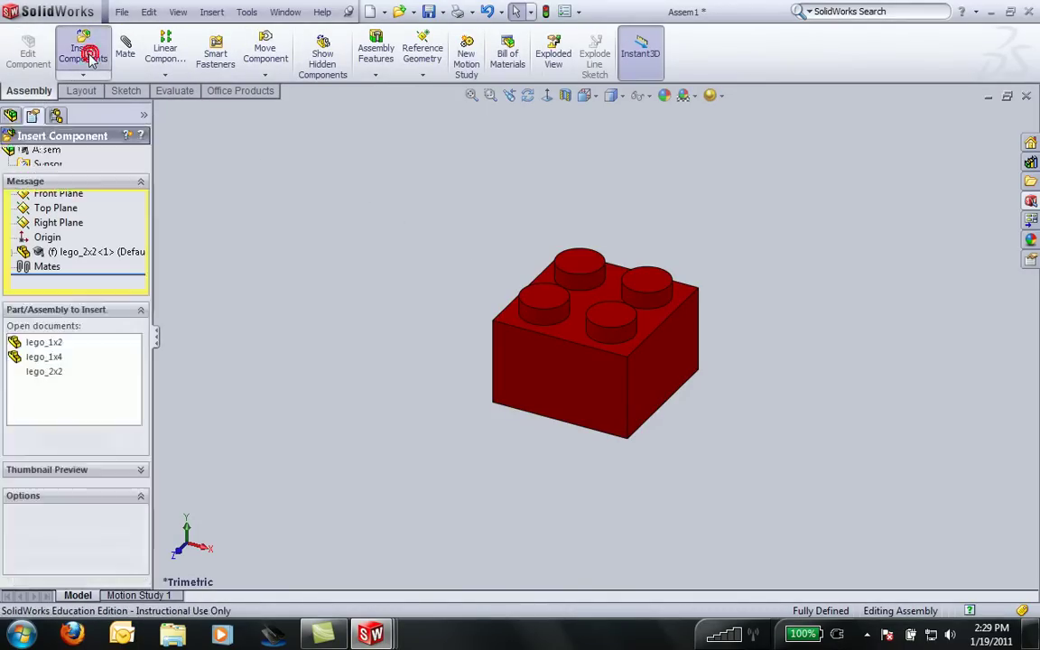
{"action": "left_click", "coordinate": [60, 360]}
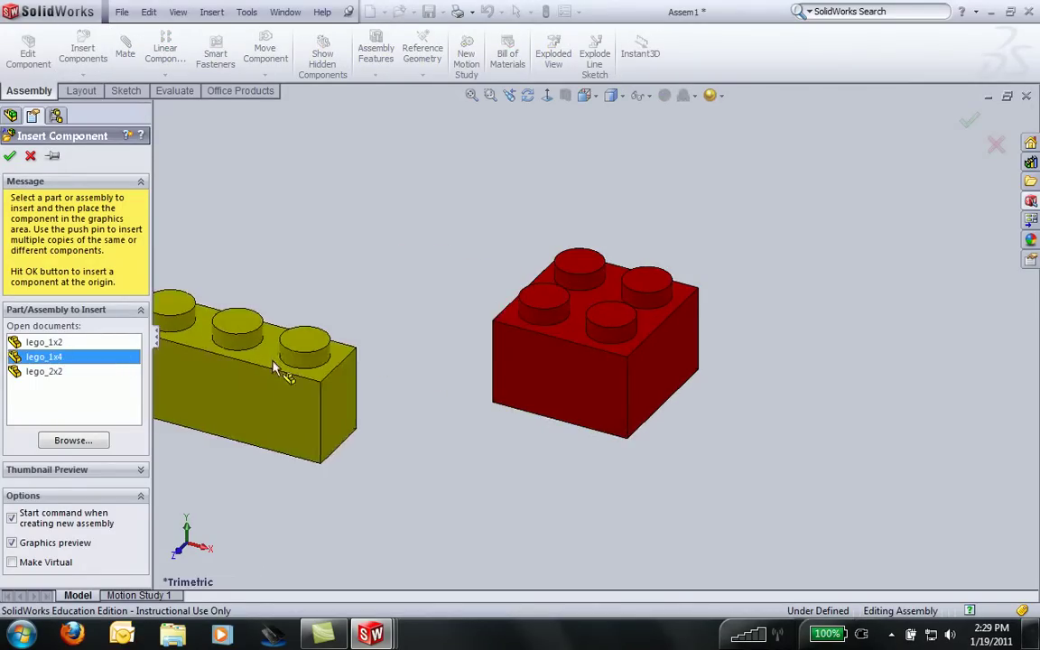
{"action": "left_click", "coordinate": [310, 292]}
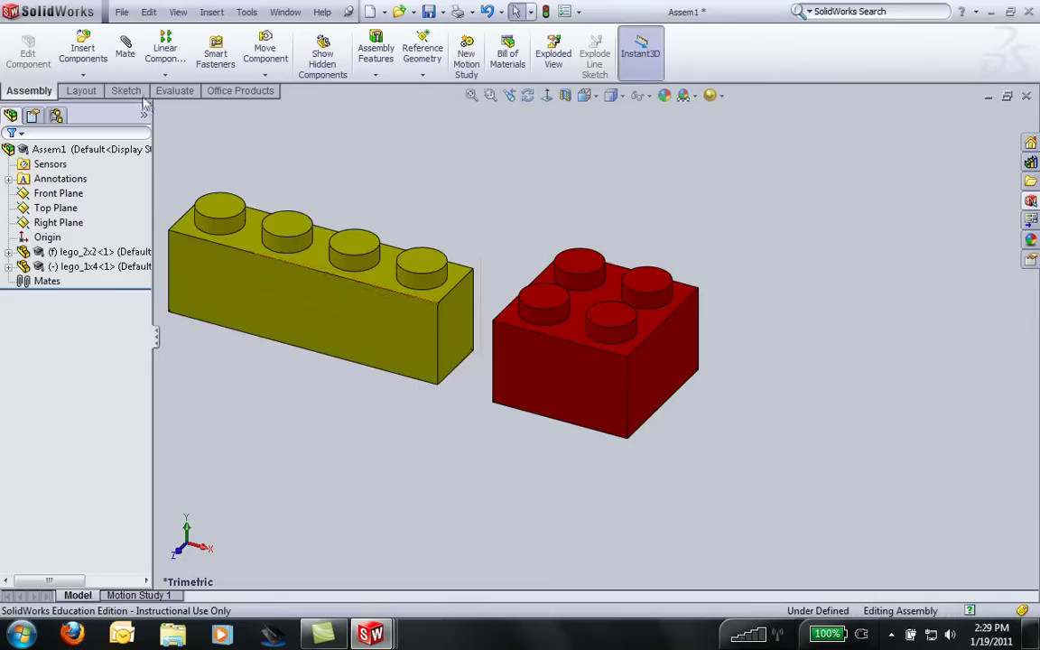
{"action": "left_click", "coordinate": [83, 49]}
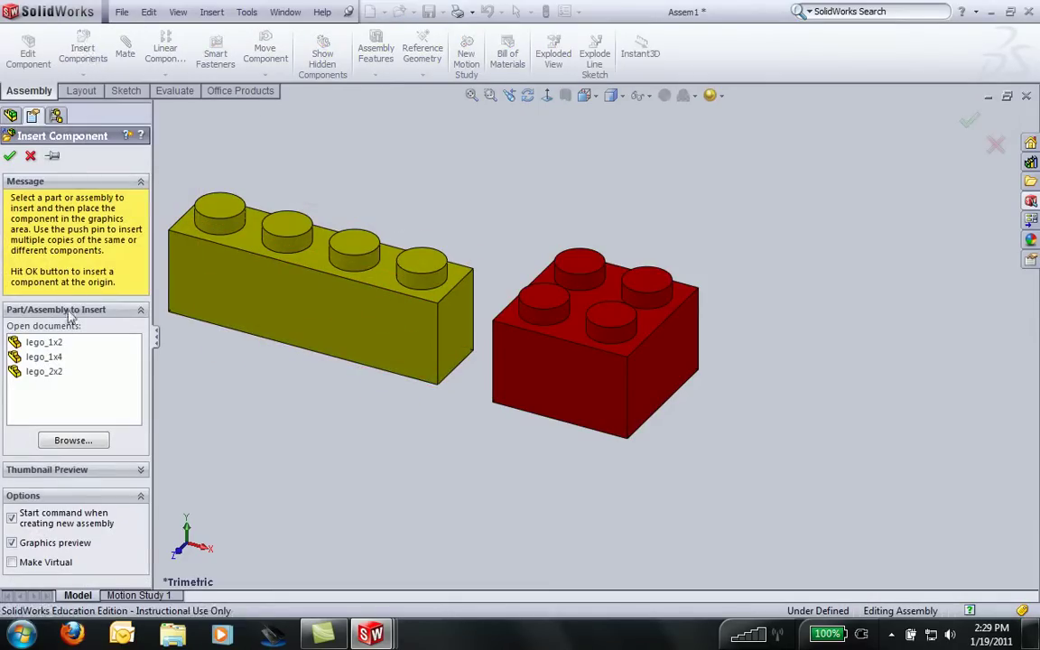
{"action": "left_click", "coordinate": [45, 342]}
{"action": "left_click", "coordinate": [419, 150]}
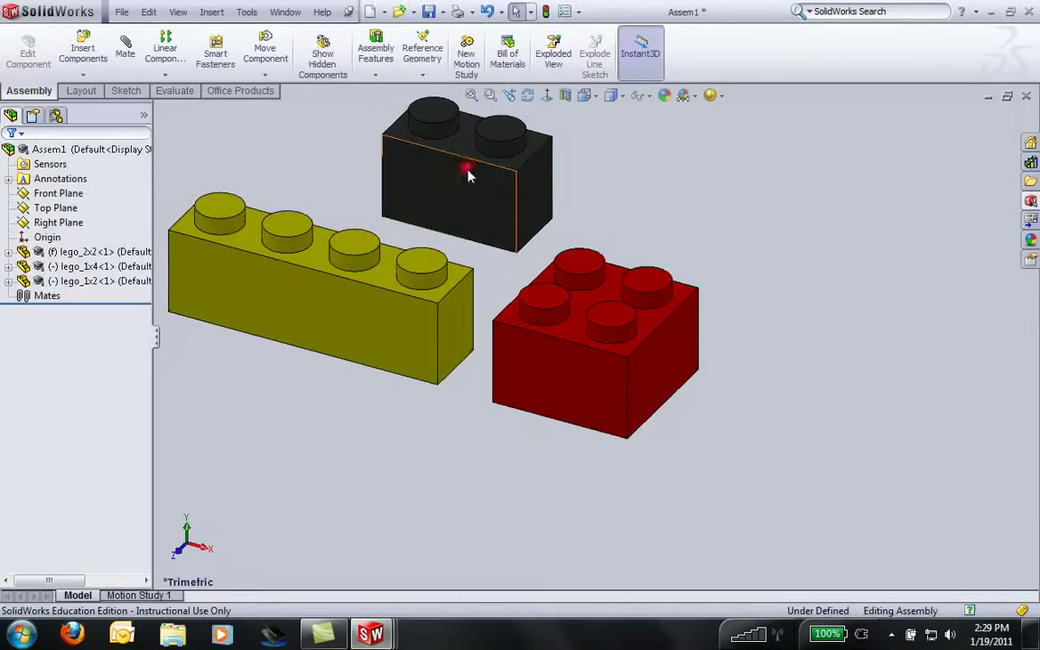
- Browse to the lego_2x4 part file and place the blue brick right of the red one
{"action": "left_click", "coordinate": [83, 47]}
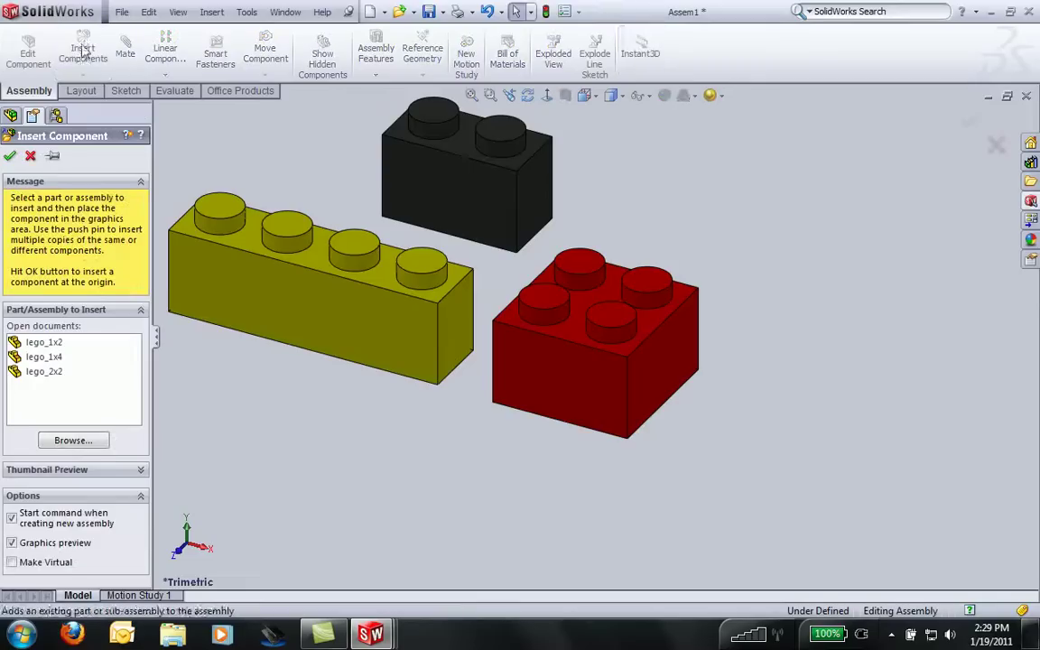
{"action": "left_click", "coordinate": [76, 440]}
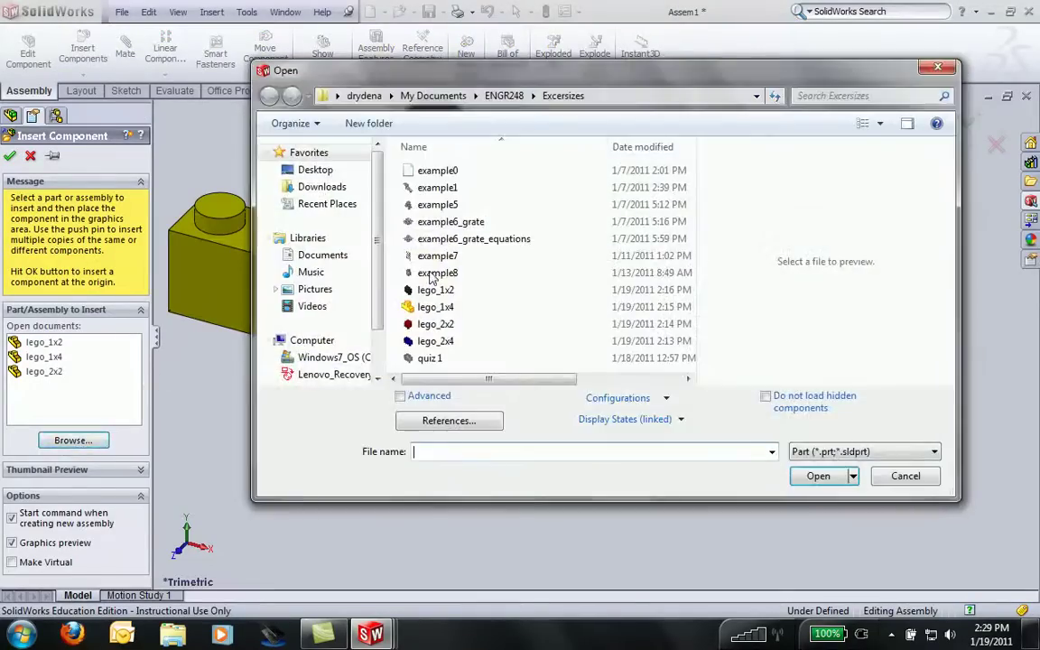
{"action": "left_click", "coordinate": [472, 348]}
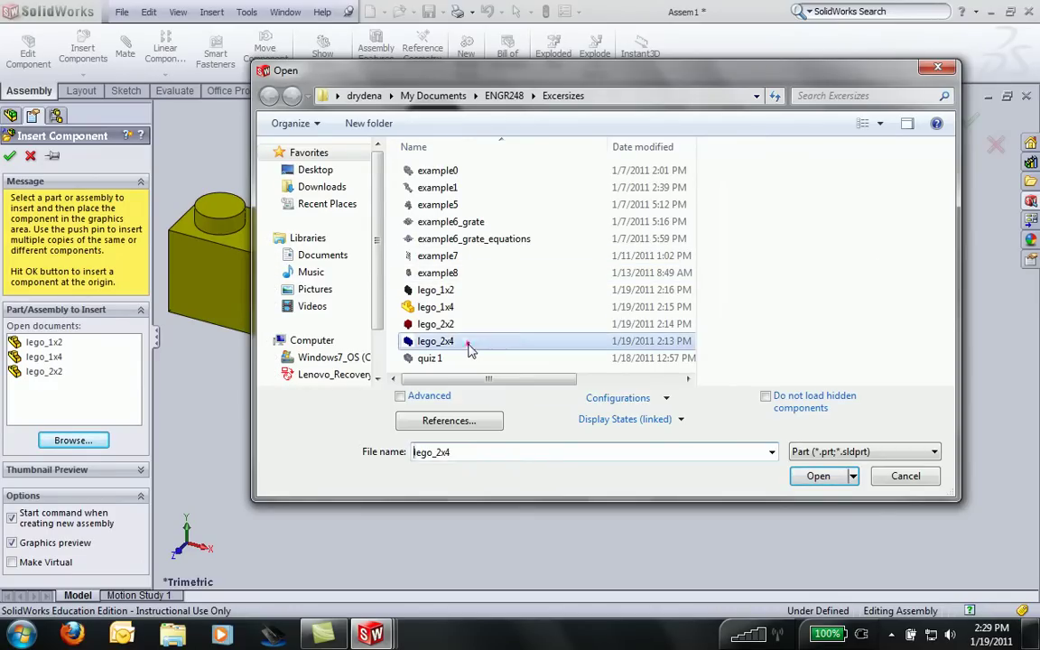
{"action": "left_click", "coordinate": [817, 476]}
{"action": "left_click", "coordinate": [808, 238]}
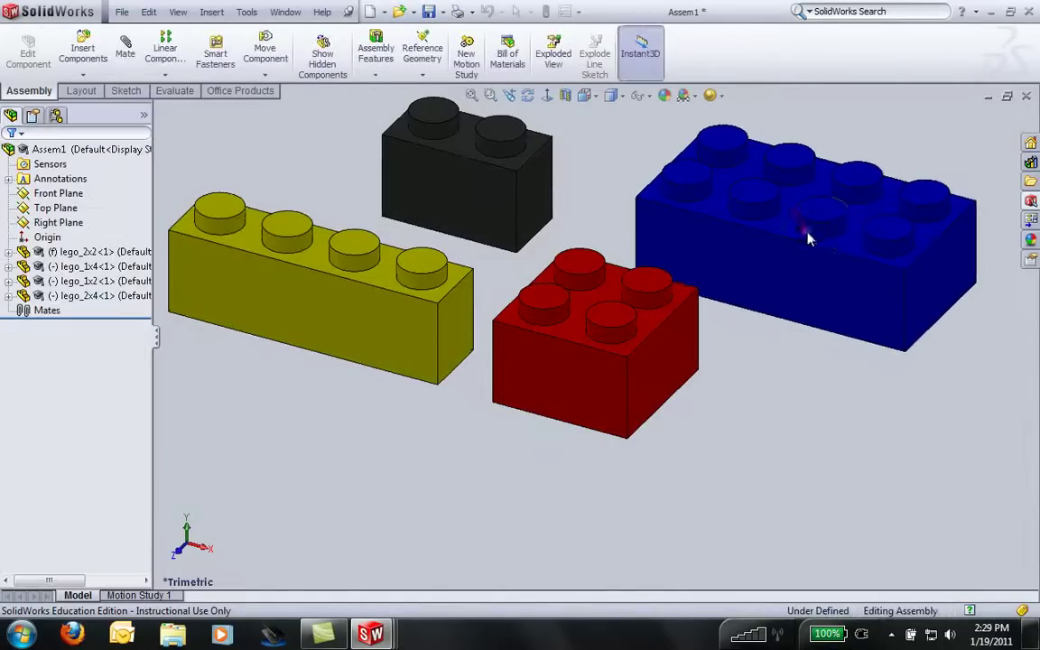
- Select the red brick's top face and the blue 2x4's underside, ending in isometric view
{"action": "key", "text": "z"}
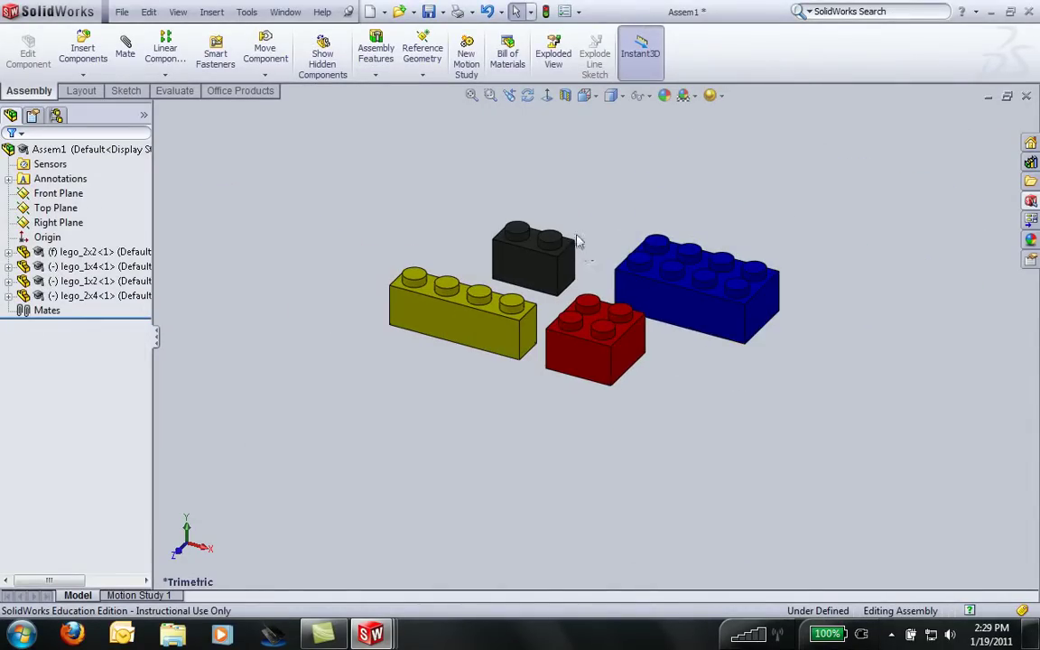
{"action": "scroll", "coordinate": [579, 242], "scroll_direction": "down", "scroll_amount": 2}
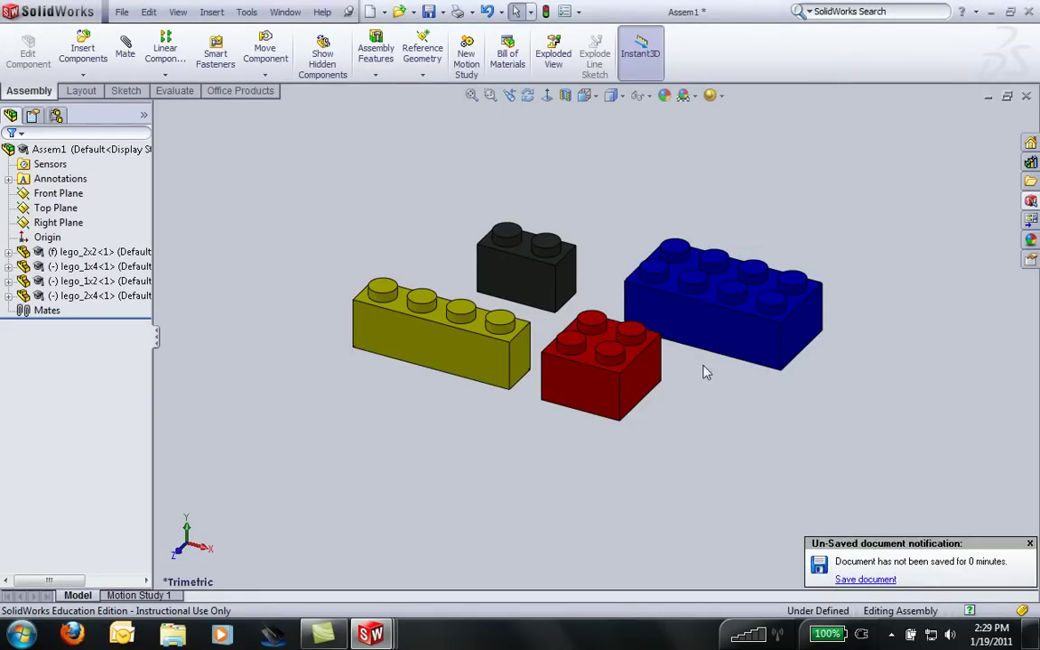
{"action": "mouse_move", "coordinate": [707, 392]}
{"action": "middle_mouse_down"}
{"action": "mouse_move", "coordinate": [728, 332]}
{"action": "mouse_move", "coordinate": [695, 301]}
{"action": "mouse_move", "coordinate": [652, 313]}
{"action": "middle_mouse_up"}
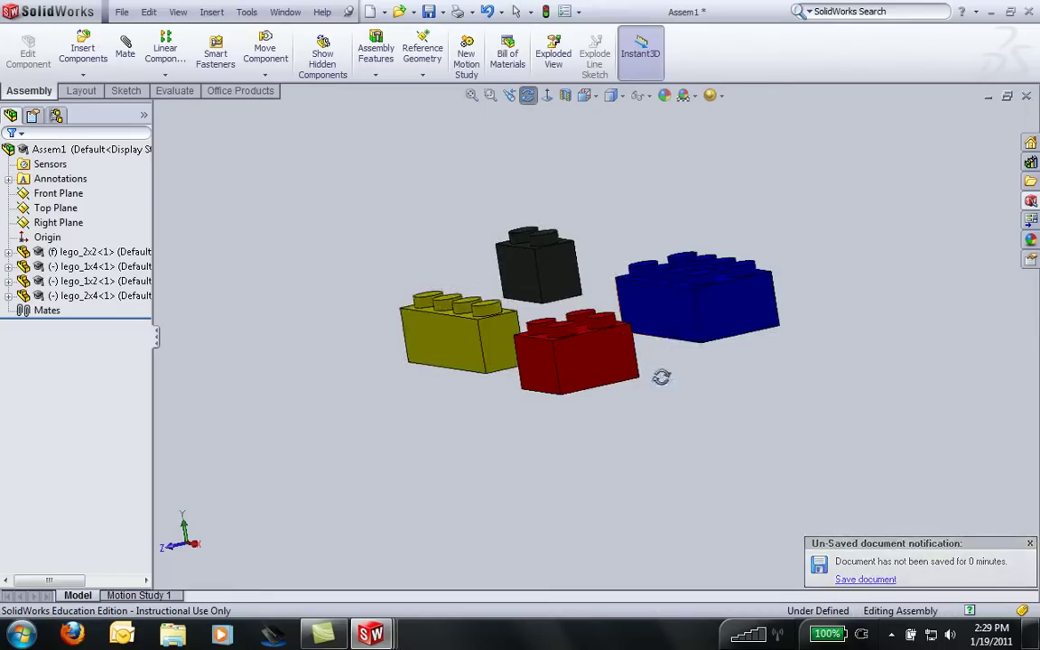
{"action": "mouse_move", "coordinate": [661, 377]}
{"action": "middle_mouse_down"}
{"action": "mouse_move", "coordinate": [710, 395]}
{"action": "mouse_move", "coordinate": [691, 371]}
{"action": "middle_mouse_up"}
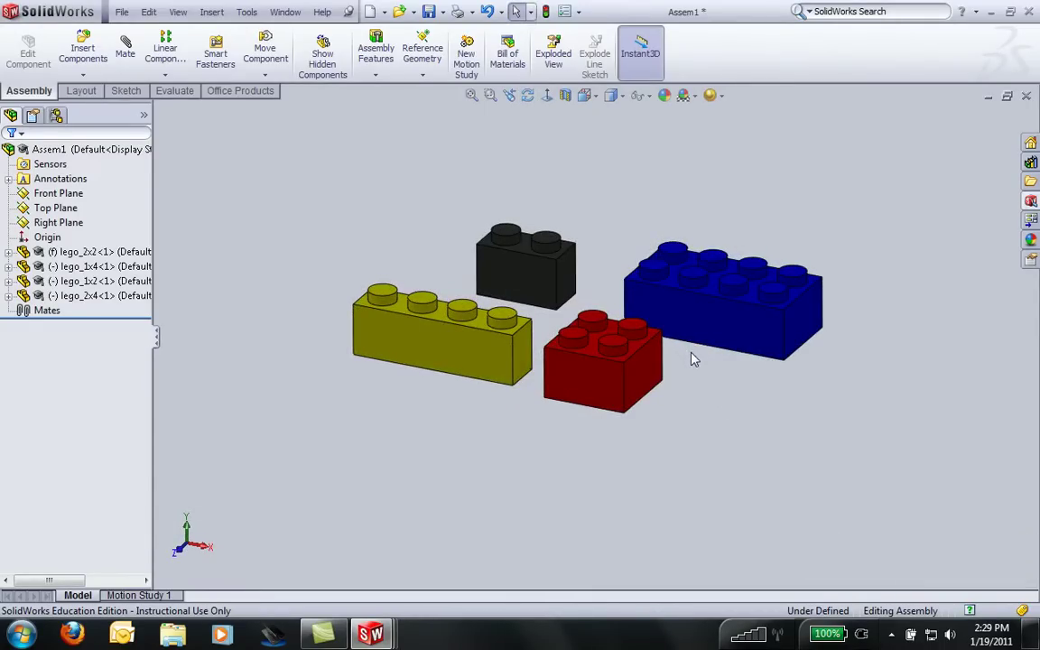
{"action": "mouse_move", "coordinate": [662, 325]}
{"action": "middle_mouse_down"}
{"action": "mouse_move", "coordinate": [643, 307]}
{"action": "mouse_move", "coordinate": [679, 322]}
{"action": "mouse_move", "coordinate": [674, 339]}
{"action": "middle_mouse_up"}
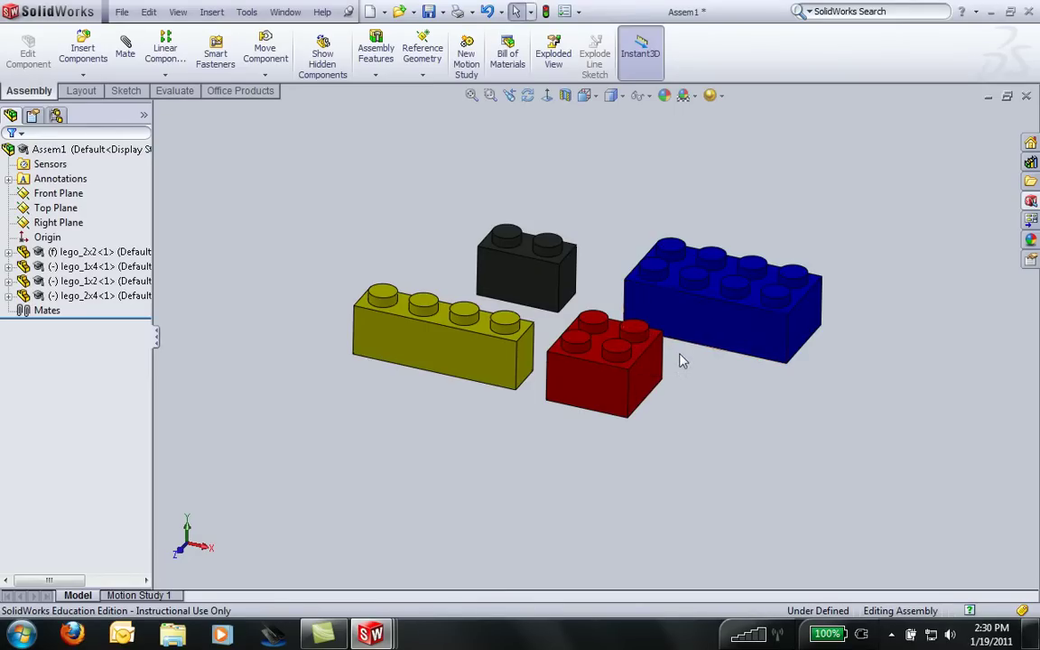
{"action": "mouse_move", "coordinate": [678, 360]}
{"action": "middle_mouse_down"}
{"action": "mouse_move", "coordinate": [683, 353]}
{"action": "mouse_move", "coordinate": [684, 366]}
{"action": "mouse_move", "coordinate": [643, 263]}
{"action": "mouse_move", "coordinate": [609, 214]}
{"action": "middle_mouse_up"}
{"action": "left_click", "coordinate": [640, 350]}
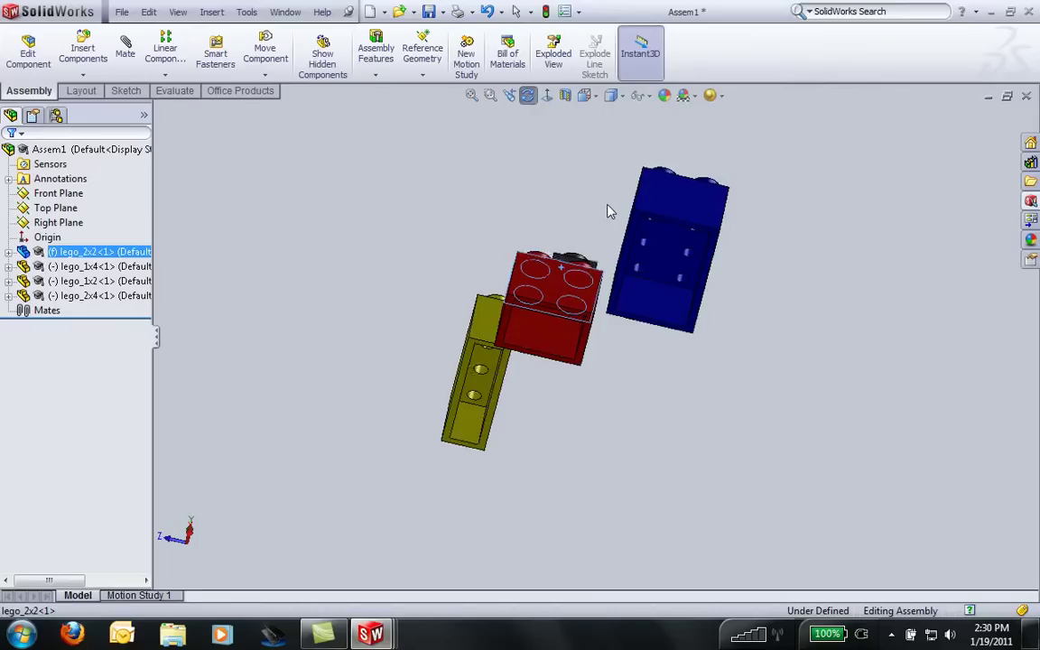
{"action": "scroll", "coordinate": [623, 273], "scroll_direction": "down", "scroll_amount": 2}
{"action": "scroll", "coordinate": [615, 290], "scroll_direction": "down", "scroll_amount": 2}
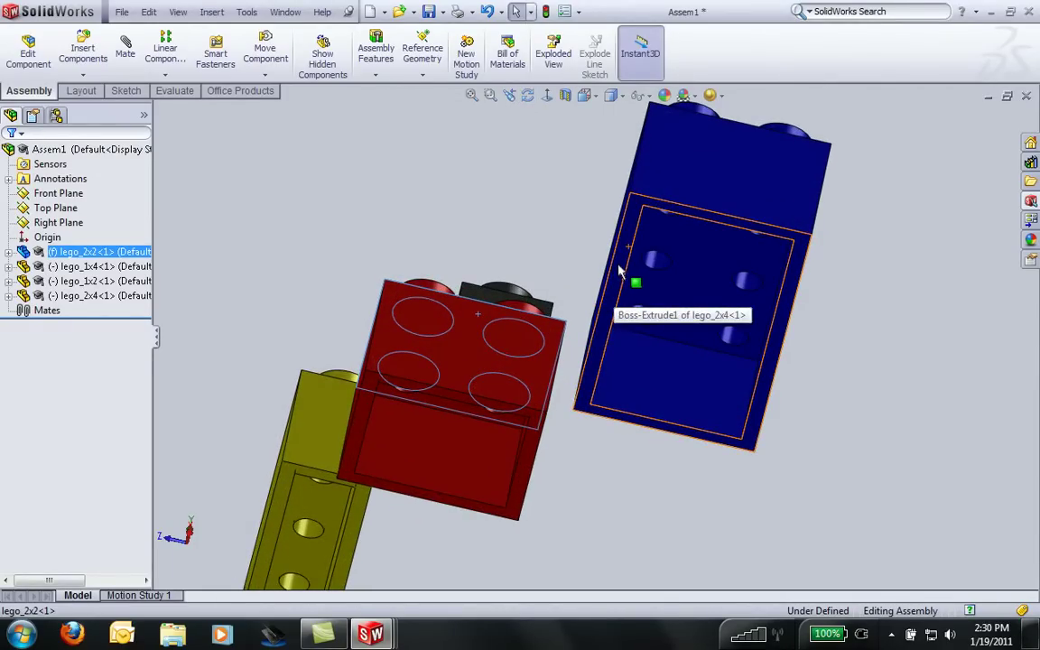
{"action": "left_click", "coordinate": [620, 269], "text": "ctrl"}
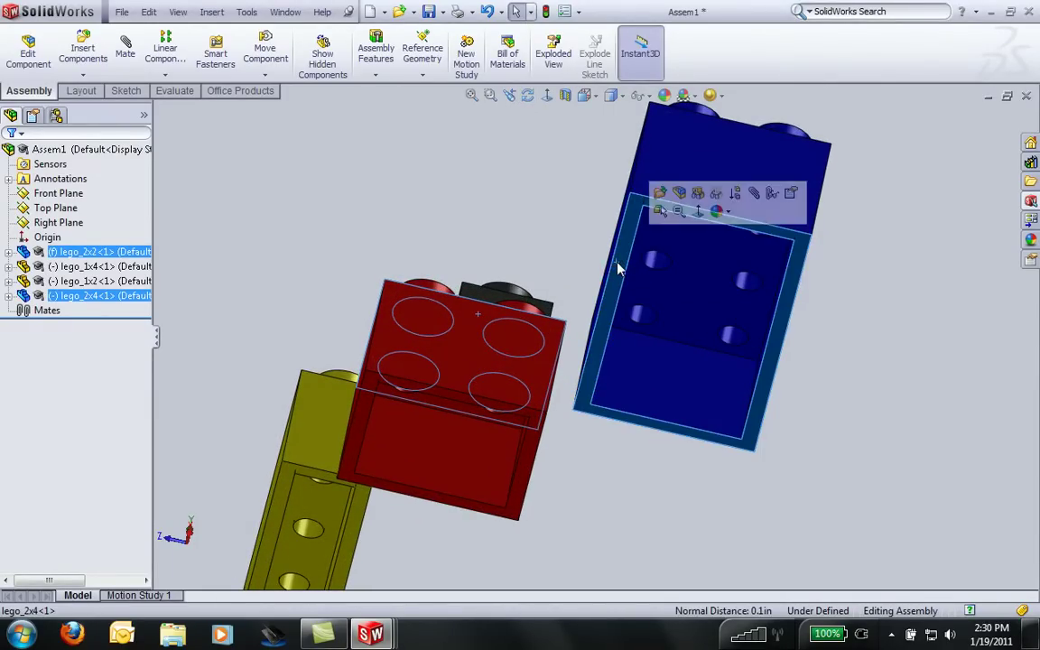
{"action": "key", "text": "ctrl+7"}
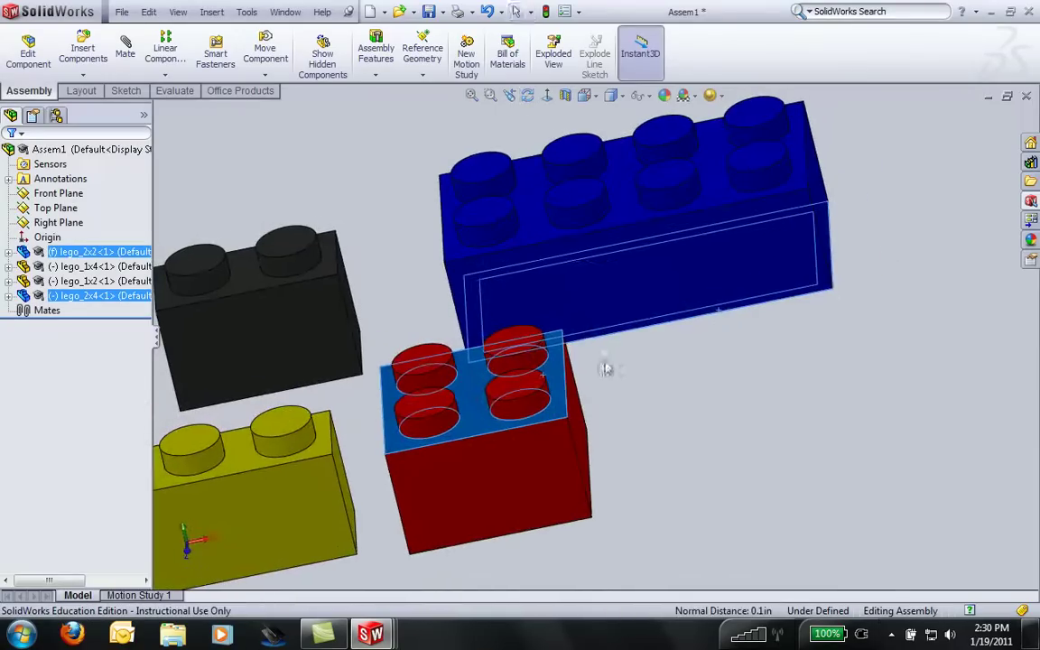
- Add the Coincident mate after checking the Aligned and Anti-Aligned orientations
{"action": "left_click", "coordinate": [128, 69]}
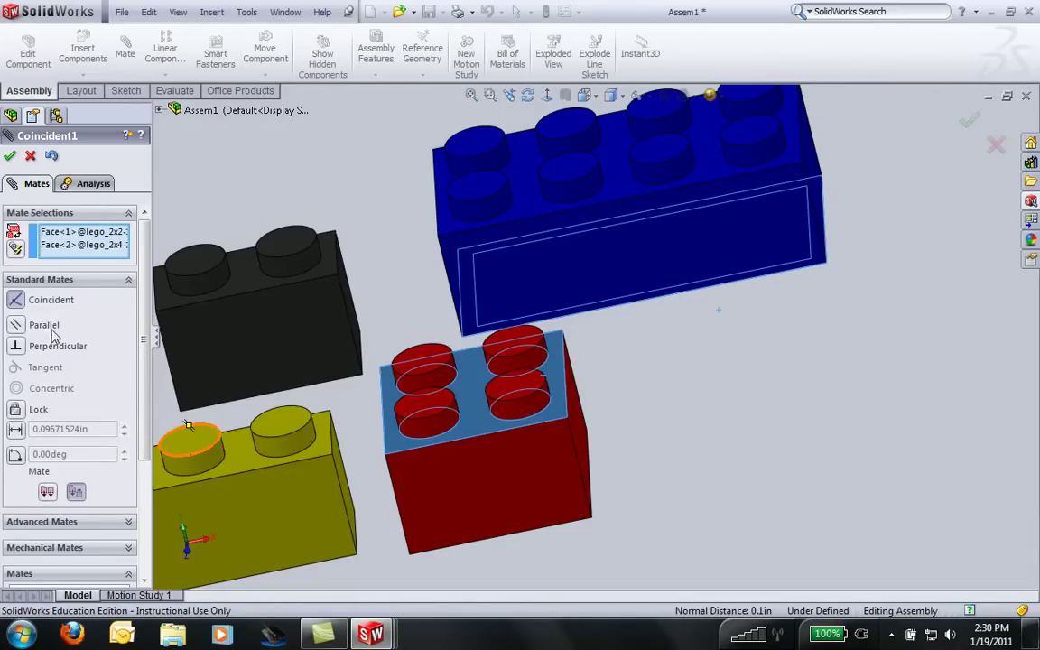
{"action": "left_click", "coordinate": [47, 494]}
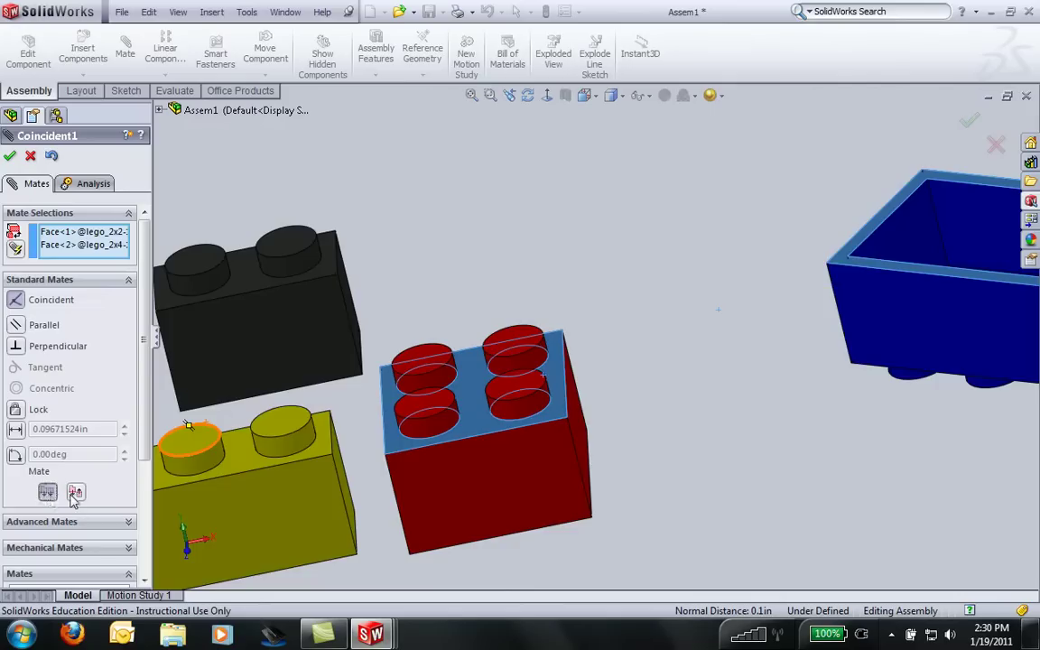
{"action": "left_click", "coordinate": [72, 493]}
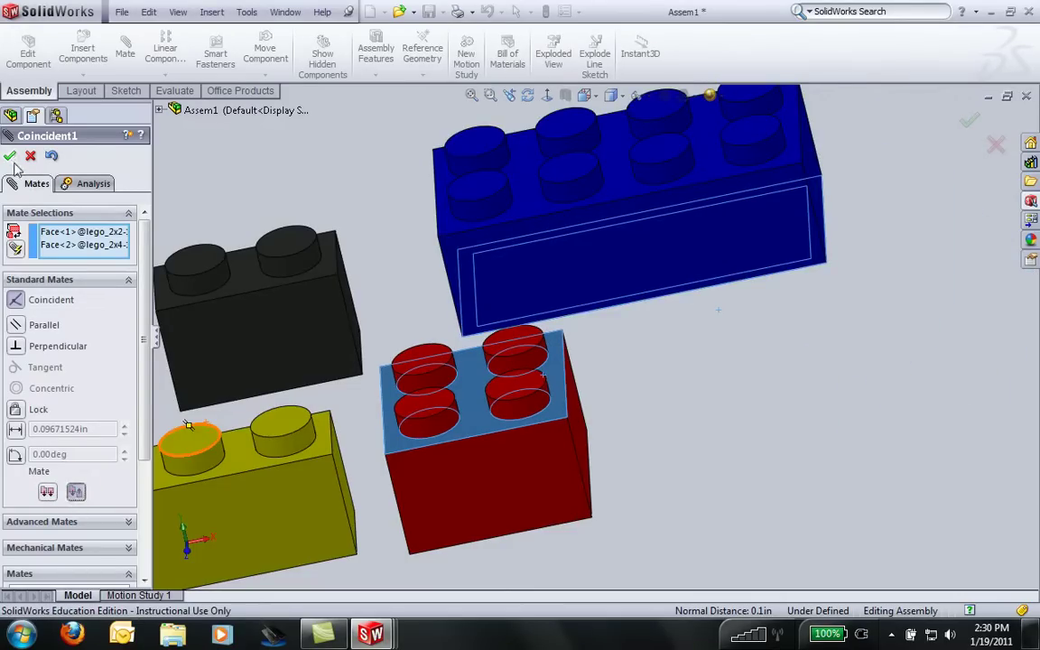
{"action": "left_click", "coordinate": [11, 158]}
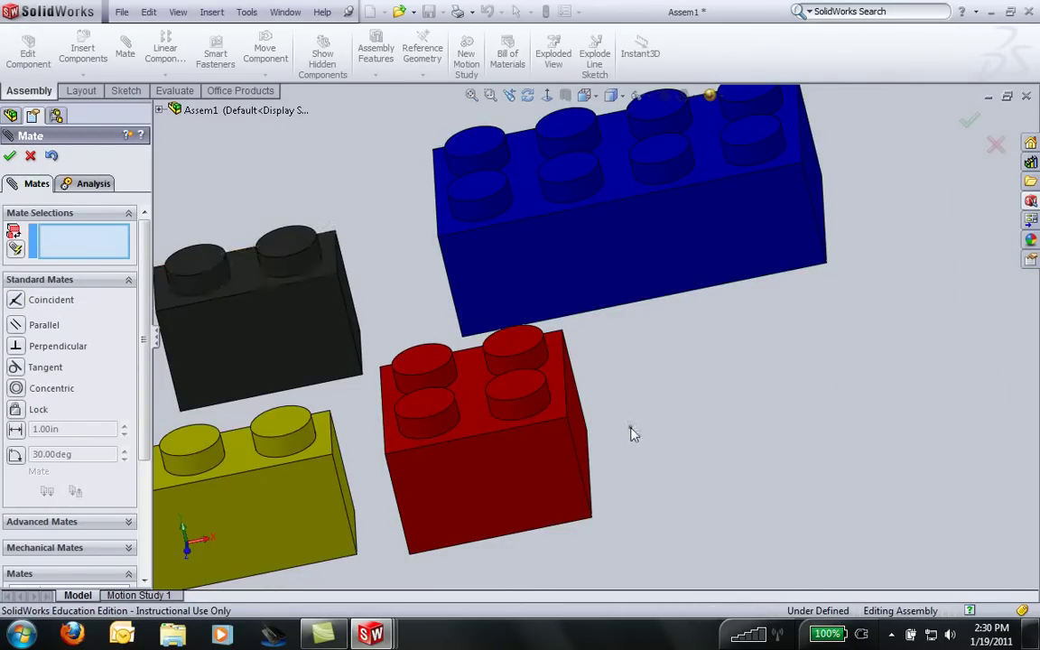
- Drag the blue 2x4 brick over the red brick, orbiting between moves to check placement
{"action": "middle_click_drag", "start_coordinate": [647, 435], "coordinate": [632, 283]}
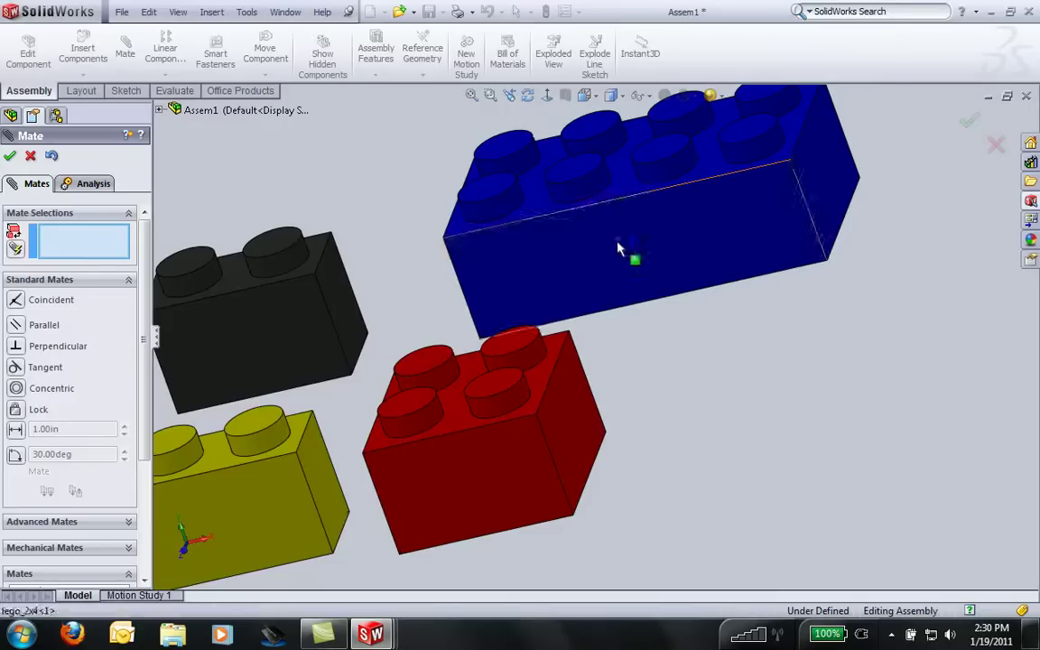
{"action": "mouse_move", "coordinate": [722, 262]}
{"action": "left_mouse_down"}
{"action": "mouse_move", "coordinate": [652, 360]}
{"action": "mouse_move", "coordinate": [476, 341]}
{"action": "mouse_move", "coordinate": [529, 361]}
{"action": "mouse_move", "coordinate": [637, 301]}
{"action": "mouse_move", "coordinate": [713, 296]}
{"action": "left_mouse_up"}
{"action": "mouse_move", "coordinate": [615, 432]}
{"action": "middle_mouse_down"}
{"action": "mouse_move", "coordinate": [621, 378]}
{"action": "mouse_move", "coordinate": [678, 297]}
{"action": "middle_mouse_up"}
{"action": "mouse_move", "coordinate": [679, 279]}
{"action": "right_mouse_down"}
{"action": "mouse_move", "coordinate": [687, 288]}
{"action": "mouse_move", "coordinate": [669, 360]}
{"action": "right_mouse_up"}
{"action": "mouse_move", "coordinate": [476, 424]}
{"action": "middle_mouse_down"}
{"action": "mouse_move", "coordinate": [492, 353]}
{"action": "mouse_move", "coordinate": [587, 409]}
{"action": "mouse_move", "coordinate": [487, 403]}
{"action": "mouse_move", "coordinate": [476, 458]}
{"action": "mouse_move", "coordinate": [557, 454]}
{"action": "middle_mouse_up"}
{"action": "left_click_drag", "start_coordinate": [711, 400], "coordinate": [531, 143]}
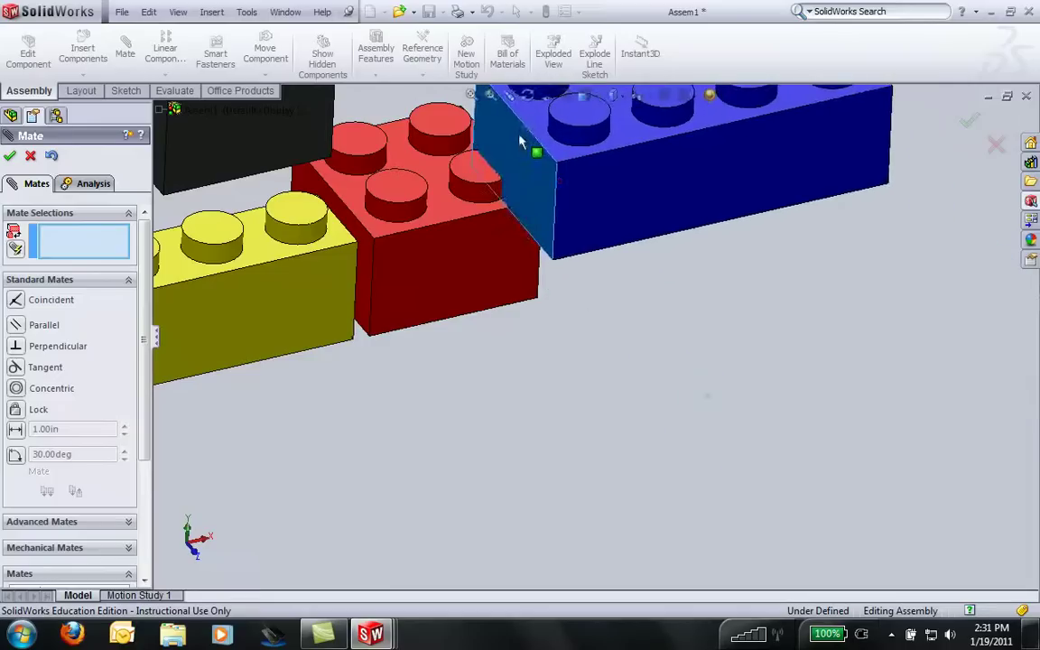
{"action": "mouse_move", "coordinate": [580, 428]}
{"action": "middle_mouse_down"}
{"action": "mouse_move", "coordinate": [508, 267]}
{"action": "mouse_move", "coordinate": [485, 179]}
{"action": "mouse_move", "coordinate": [509, 325]}
{"action": "mouse_move", "coordinate": [534, 380]}
{"action": "mouse_move", "coordinate": [457, 208]}
{"action": "middle_mouse_up"}
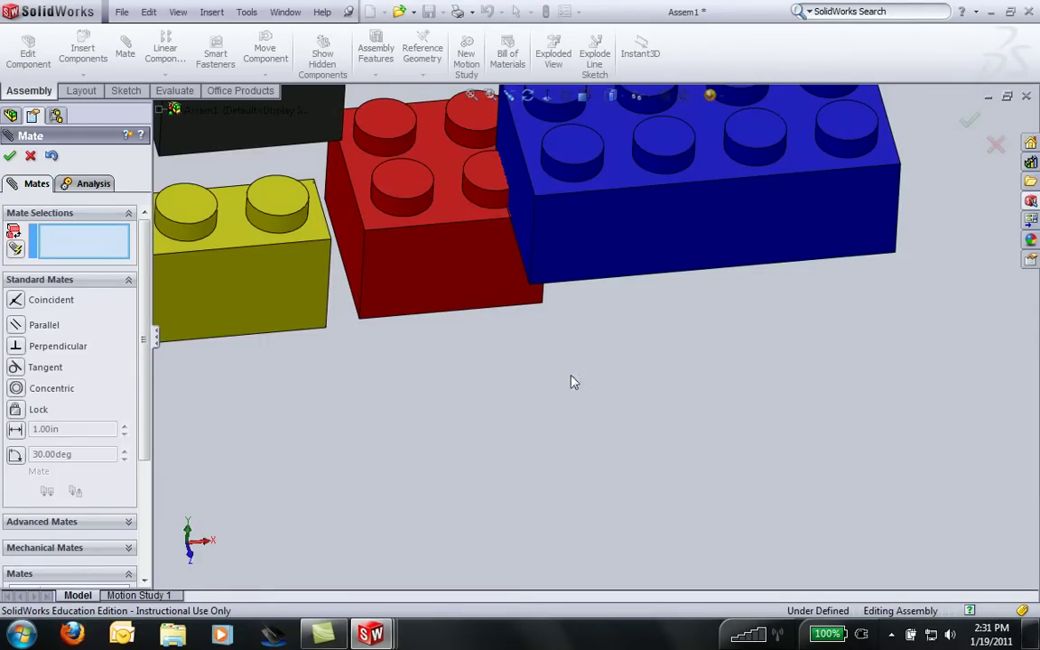
{"action": "mouse_move", "coordinate": [488, 388]}
{"action": "middle_mouse_down"}
{"action": "mouse_move", "coordinate": [516, 390]}
{"action": "mouse_move", "coordinate": [411, 251]}
{"action": "middle_mouse_up"}
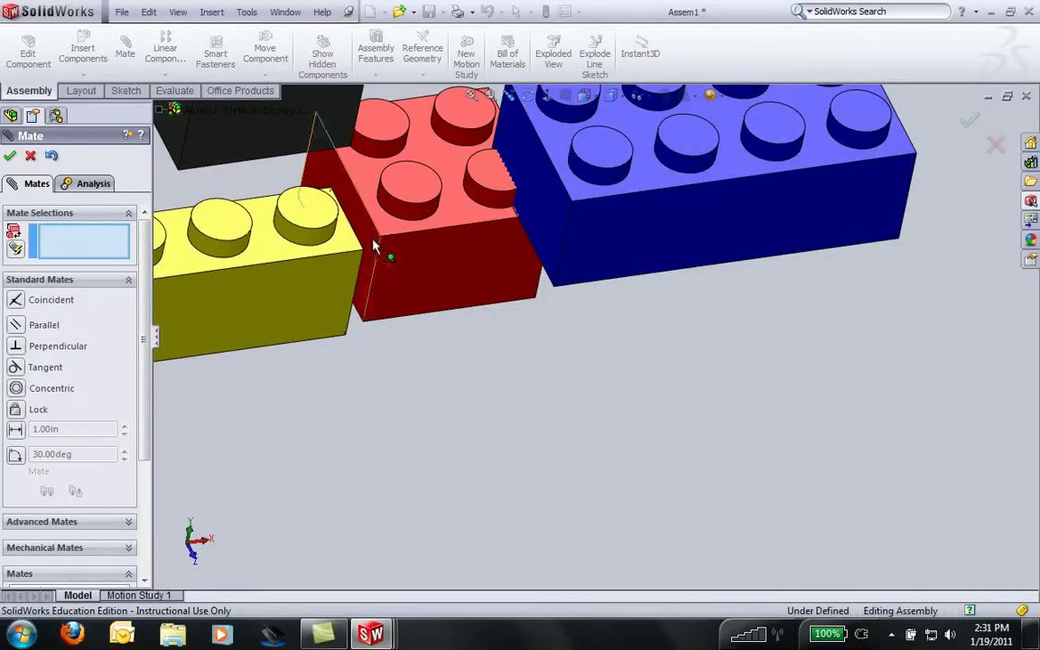
- Mate the blue brick's side and front faces coincident with the red brick's
{"action": "left_click", "coordinate": [373, 244]}
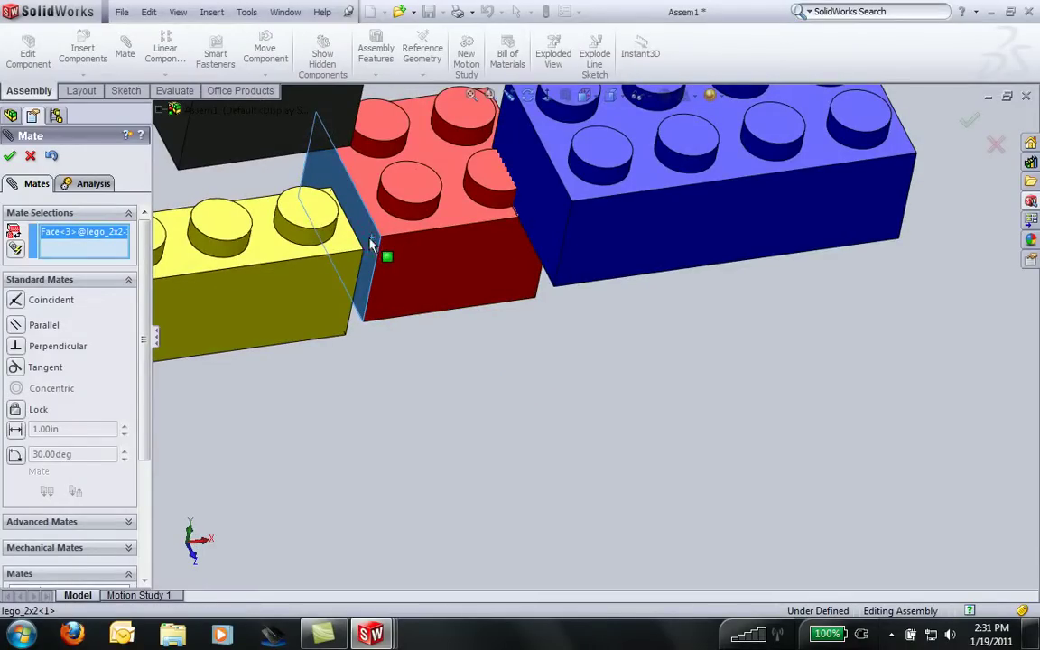
{"action": "left_click", "coordinate": [542, 210]}
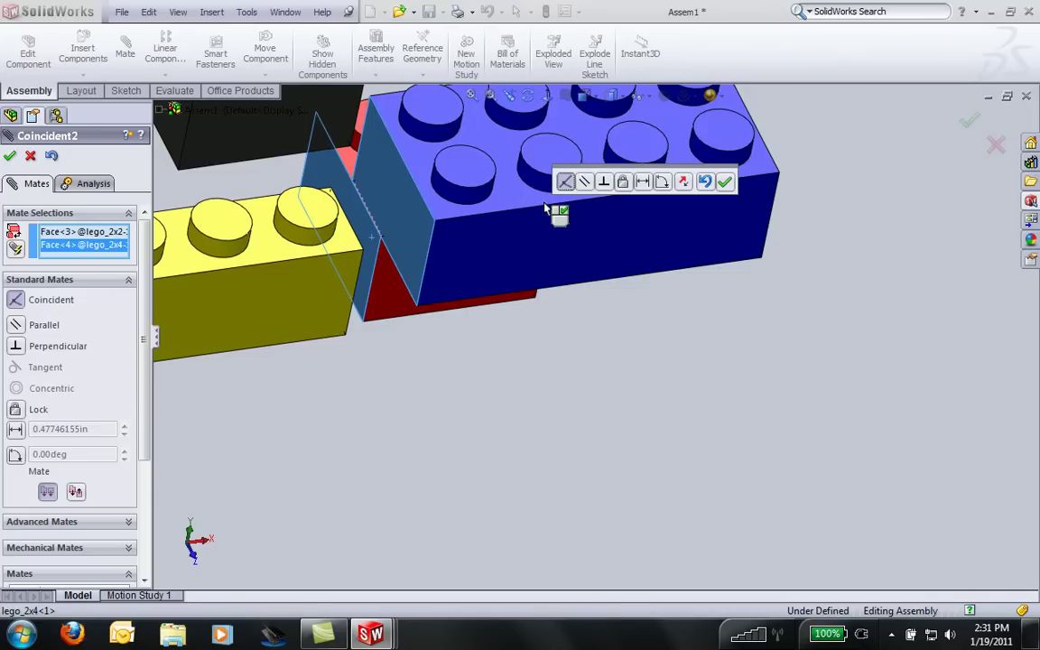
{"action": "key", "text": "Return"}
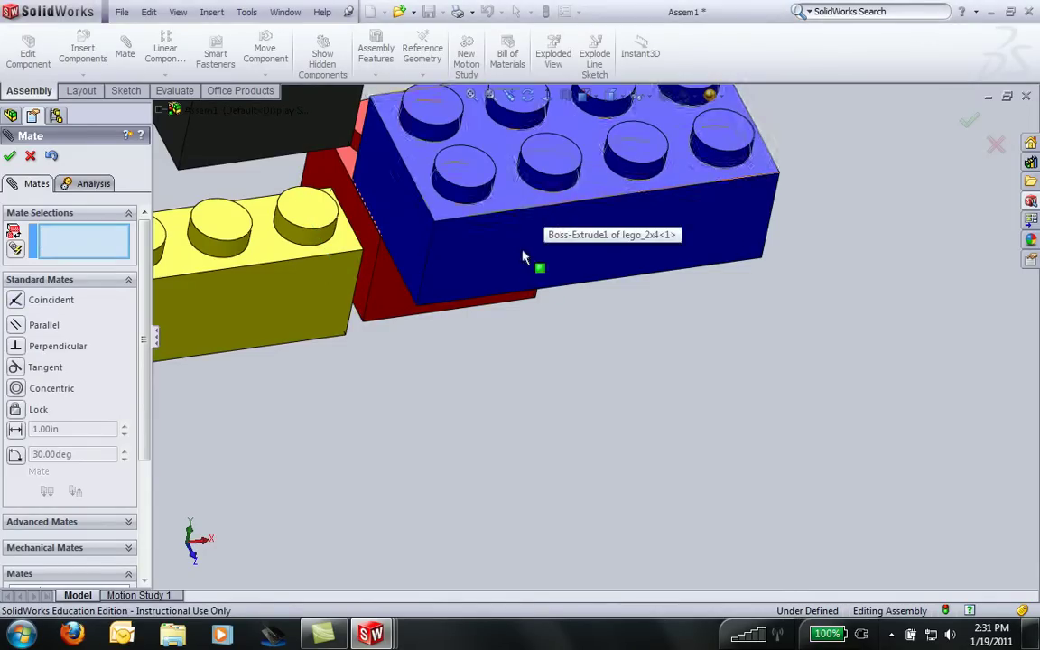
{"action": "middle_click_drag", "start_coordinate": [539, 267], "coordinate": [499, 195]}
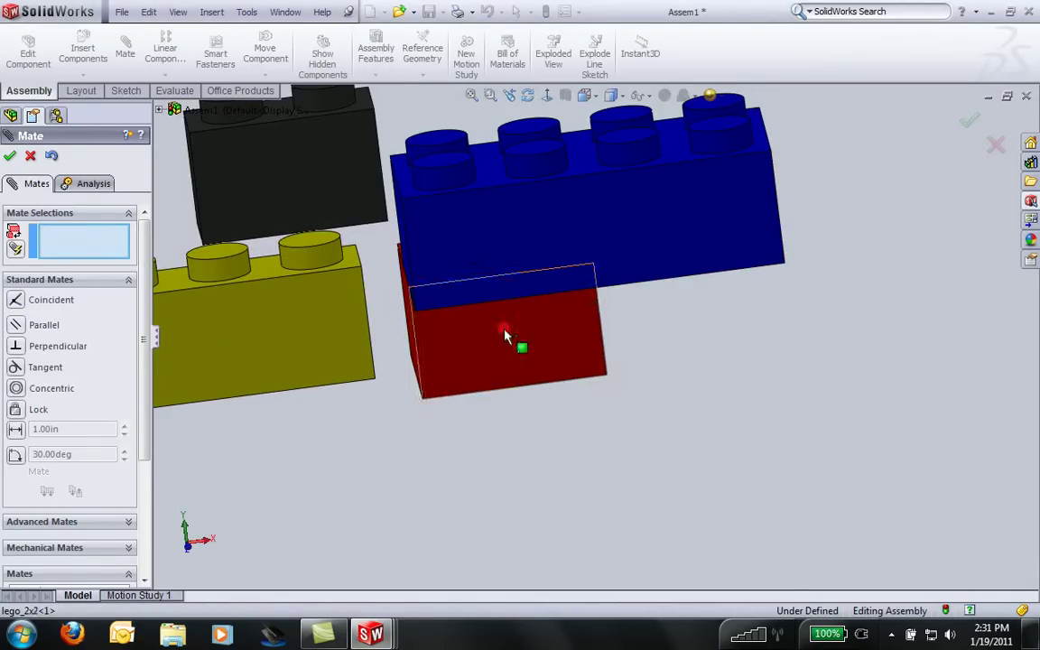
{"action": "left_click", "coordinate": [506, 336]}
{"action": "left_click", "coordinate": [495, 253]}
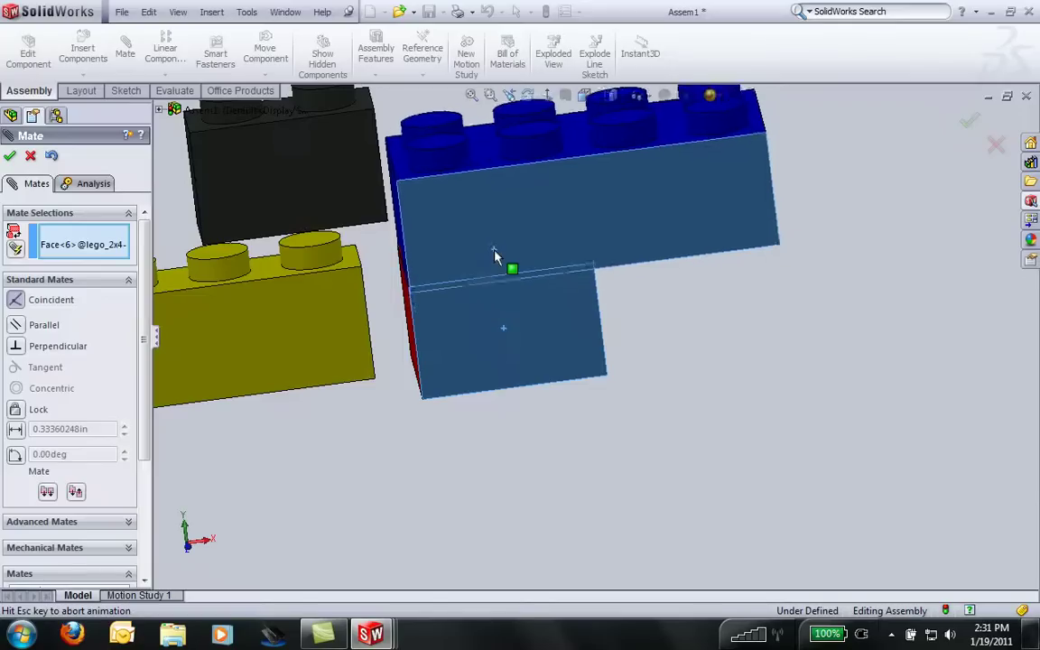
{"action": "key", "text": "Return"}
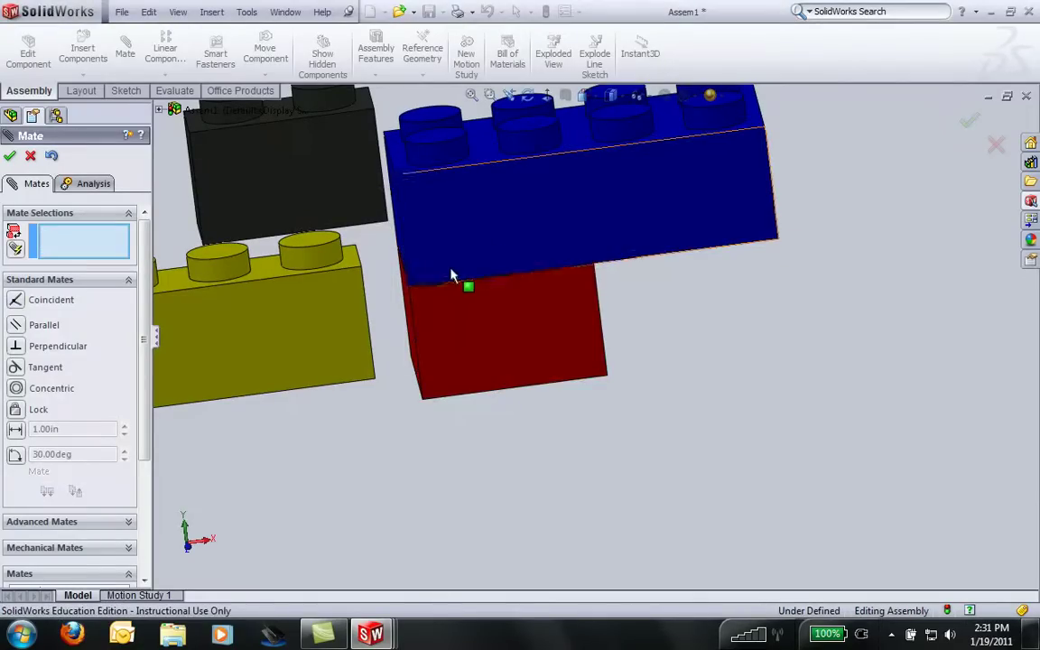
- Fit and orbit the view, pick the yellow brick's front face, and close the Mate panel
{"action": "mouse_move", "coordinate": [455, 274]}
{"action": "middle_mouse_down"}
{"action": "mouse_move", "coordinate": [543, 222]}
{"action": "mouse_move", "coordinate": [490, 281]}
{"action": "mouse_move", "coordinate": [471, 248]}
{"action": "middle_mouse_up"}
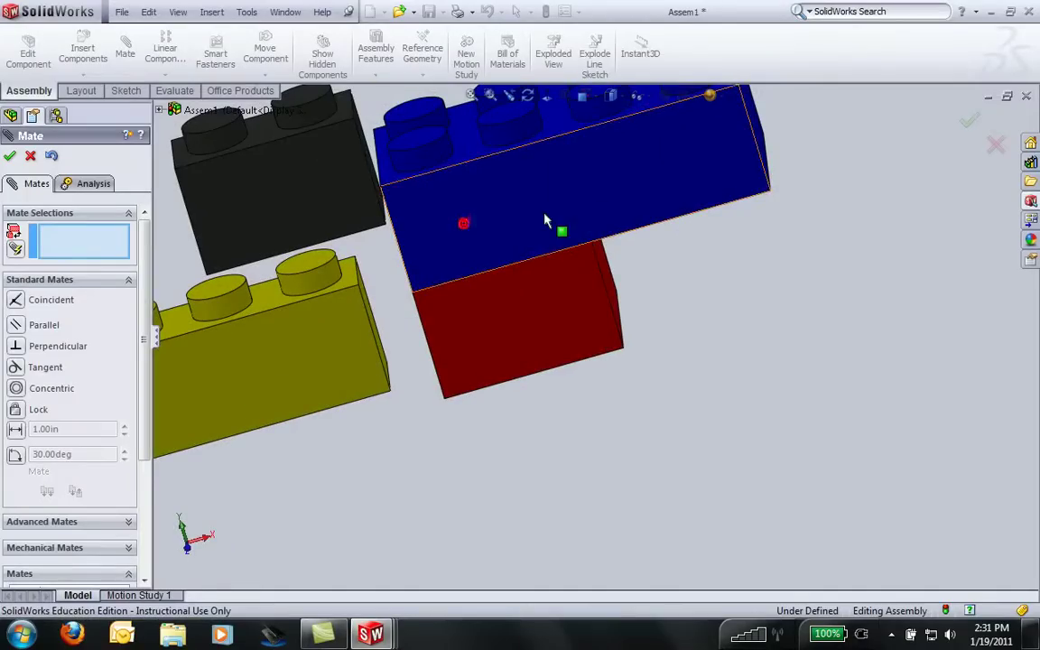
{"action": "mouse_move", "coordinate": [501, 365]}
{"action": "middle_mouse_down"}
{"action": "mouse_move", "coordinate": [365, 355]}
{"action": "mouse_move", "coordinate": [576, 274]}
{"action": "mouse_move", "coordinate": [524, 321]}
{"action": "mouse_move", "coordinate": [698, 322]}
{"action": "mouse_move", "coordinate": [696, 345]}
{"action": "middle_mouse_up"}
{"action": "key", "text": "f"}
{"action": "mouse_move", "coordinate": [581, 295]}
{"action": "middle_mouse_down"}
{"action": "mouse_move", "coordinate": [655, 336]}
{"action": "mouse_move", "coordinate": [578, 345]}
{"action": "mouse_move", "coordinate": [570, 354]}
{"action": "mouse_move", "coordinate": [599, 383]}
{"action": "middle_mouse_up"}
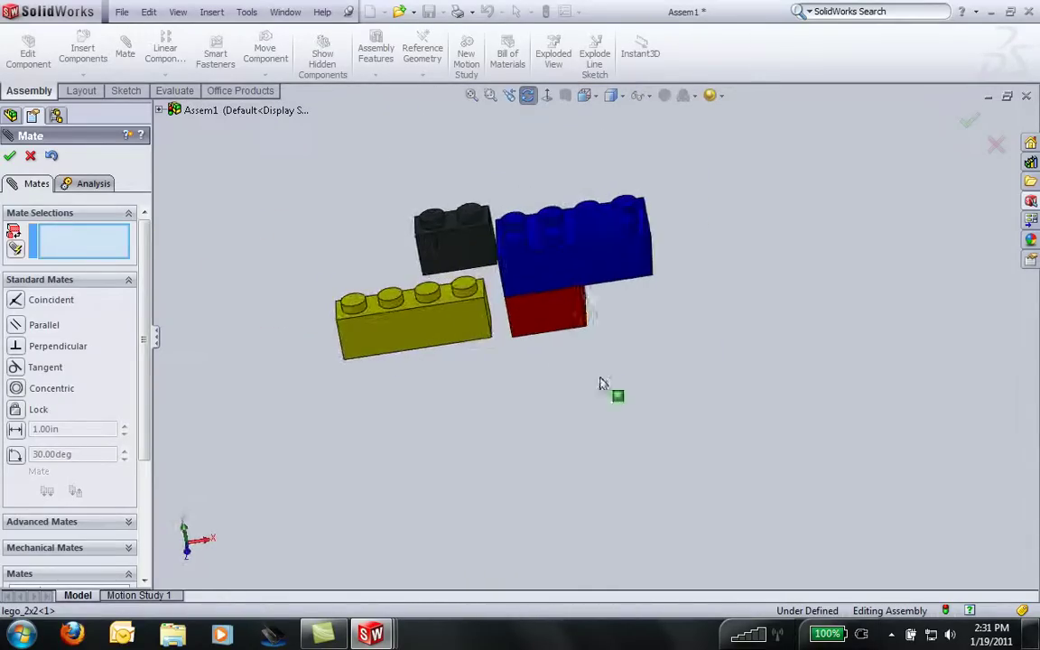
{"action": "left_click", "coordinate": [433, 324]}
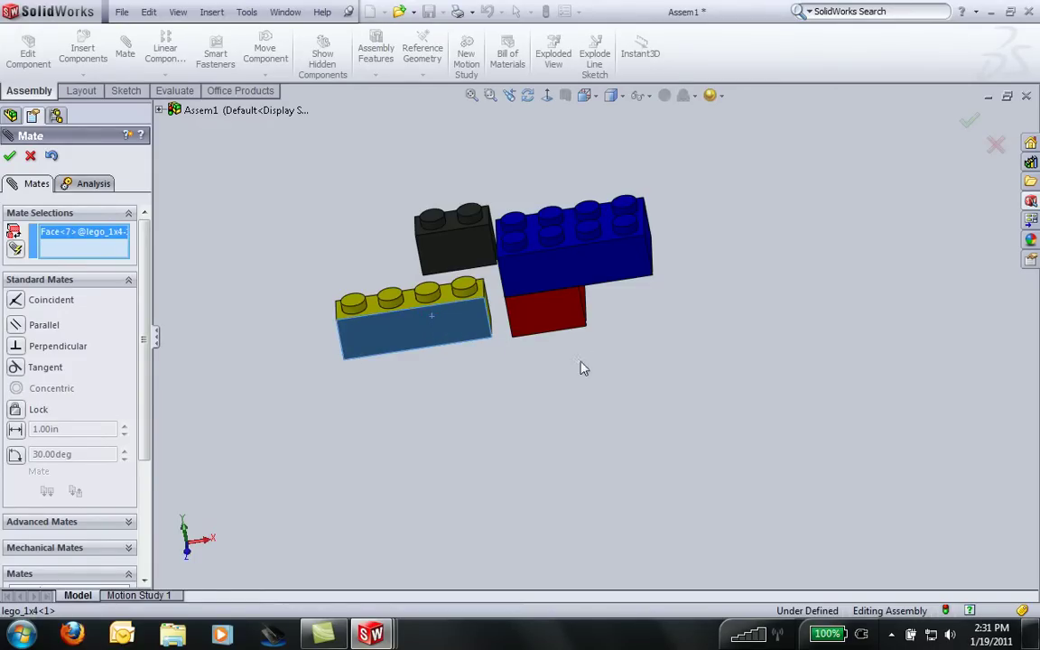
{"action": "mouse_move", "coordinate": [601, 372]}
{"action": "left_mouse_down"}
{"action": "mouse_move", "coordinate": [511, 372]}
{"action": "mouse_move", "coordinate": [557, 398]}
{"action": "left_mouse_up"}
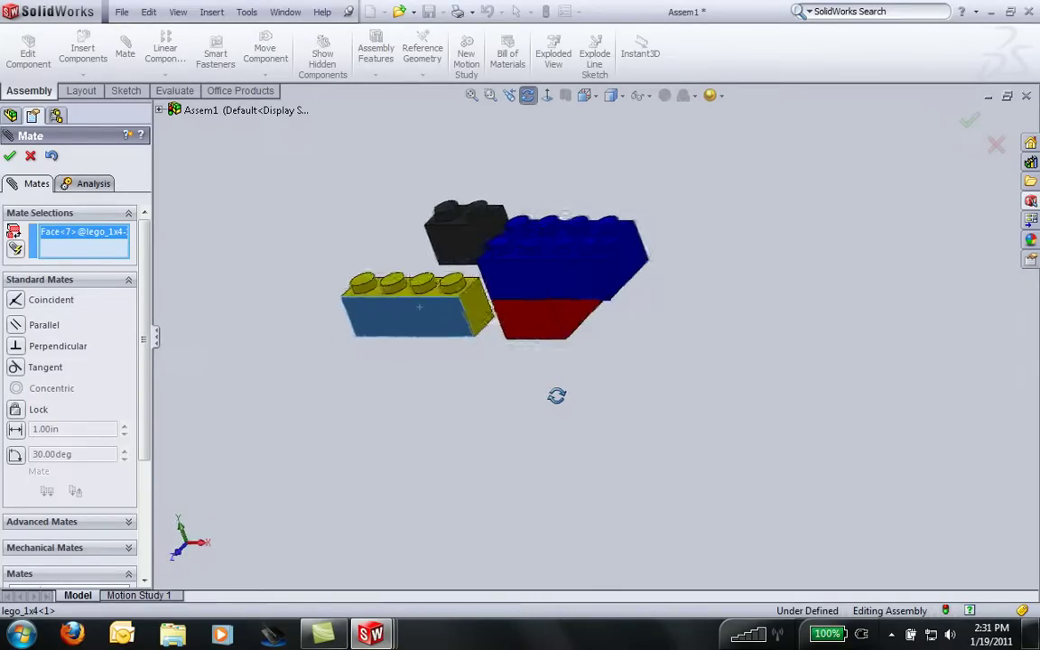
{"action": "scroll", "coordinate": [484, 285], "scroll_direction": "down", "scroll_amount": 2}
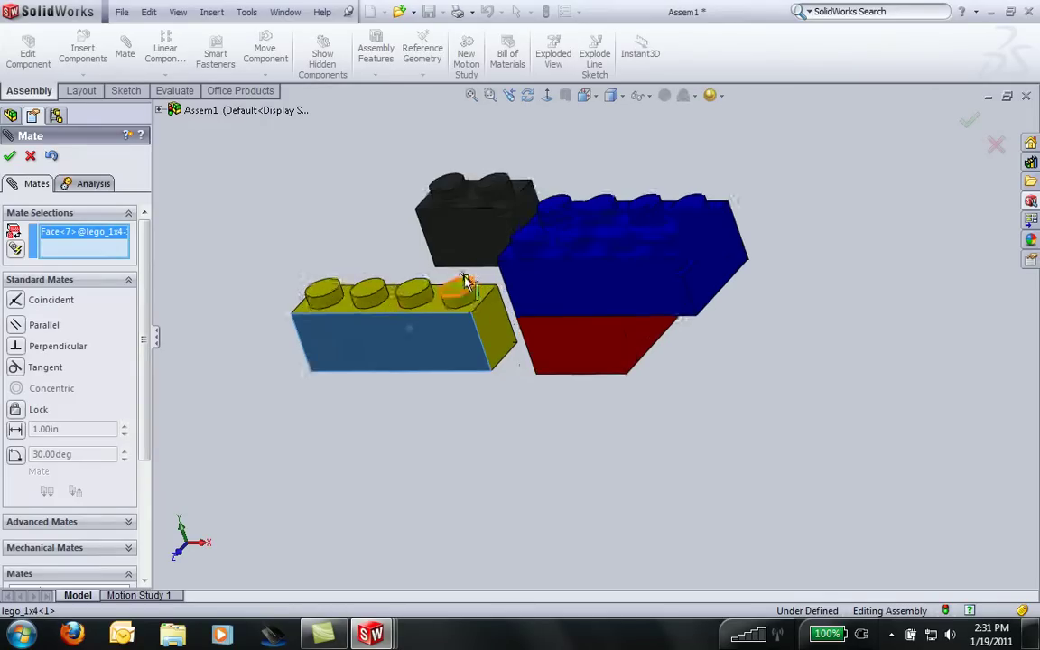
{"action": "scroll", "coordinate": [469, 289], "scroll_direction": "down", "scroll_amount": 3}
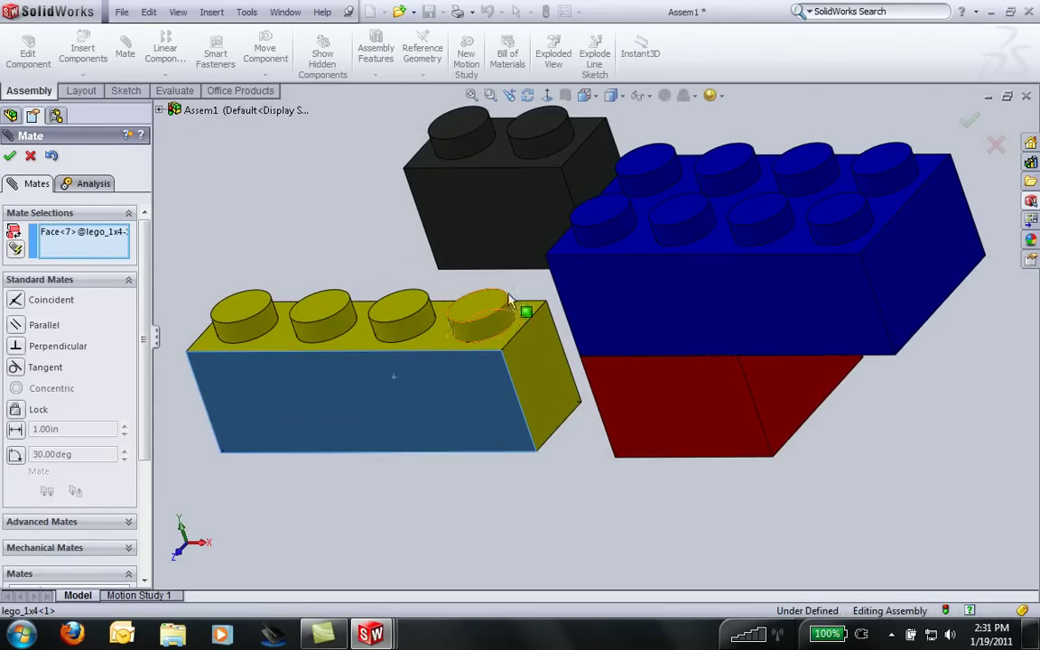
{"action": "left_click", "coordinate": [30, 157]}
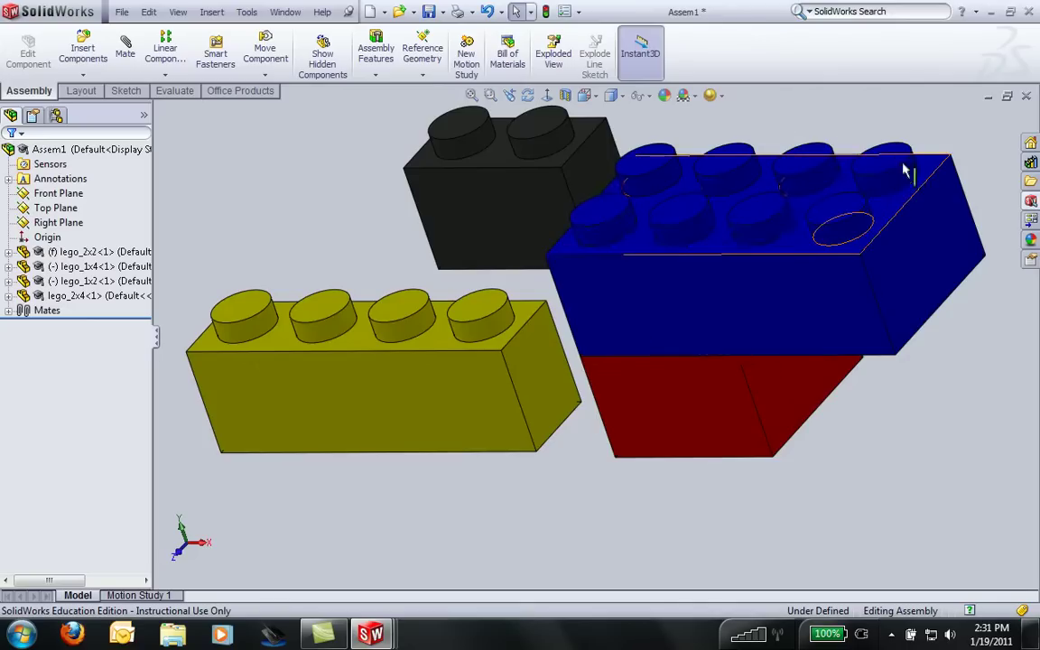
- Select a yellow 1x4 stud and a blue 2x4 hole and preview a Concentric mate
{"action": "left_click", "coordinate": [489, 330]}
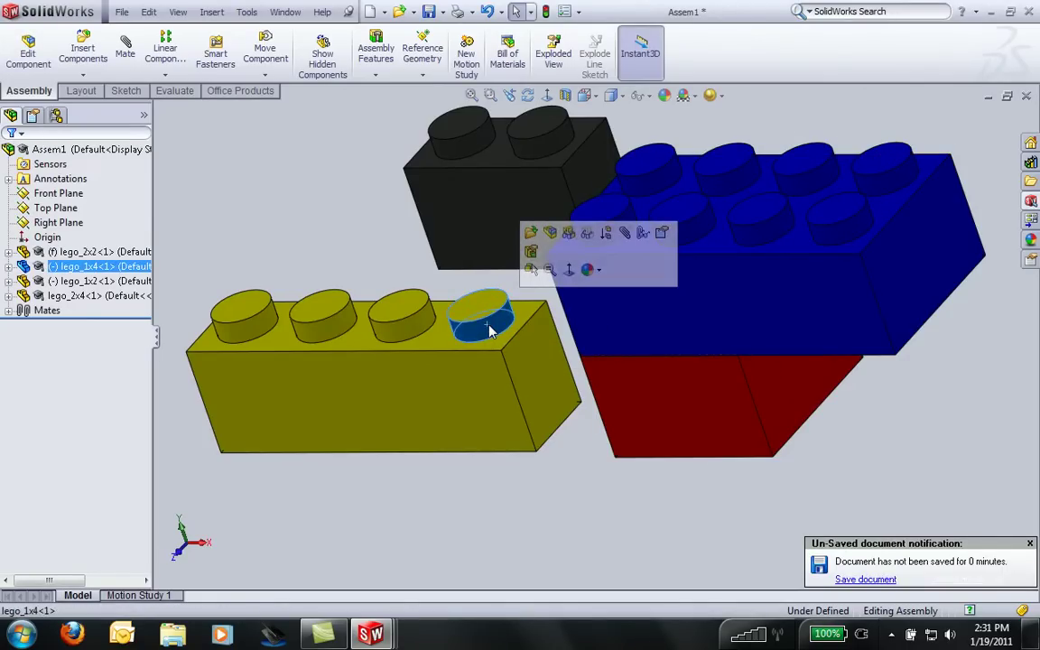
{"action": "left_click", "coordinate": [890, 176], "text": "ctrl"}
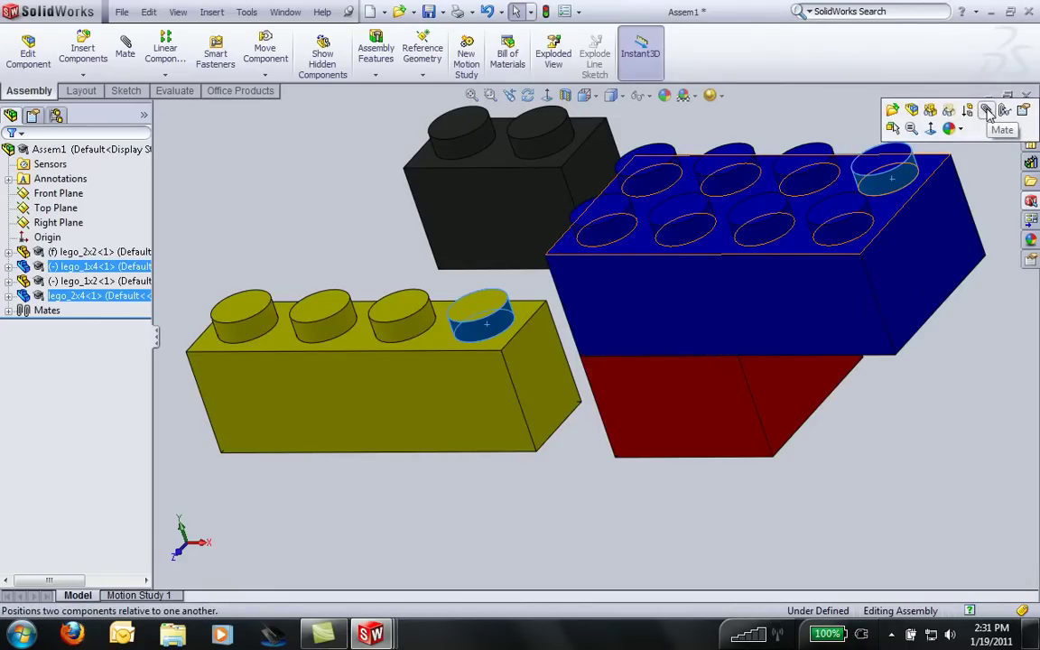
{"action": "left_click", "coordinate": [988, 109]}
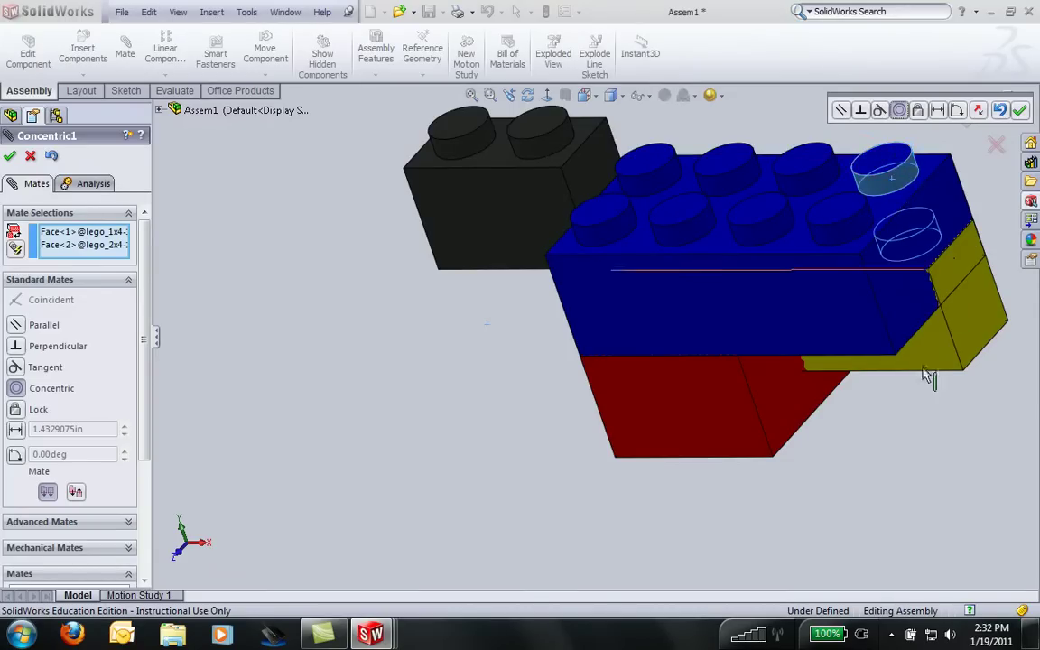
{"action": "middle_click_drag", "start_coordinate": [900, 176], "coordinate": [740, 402]}
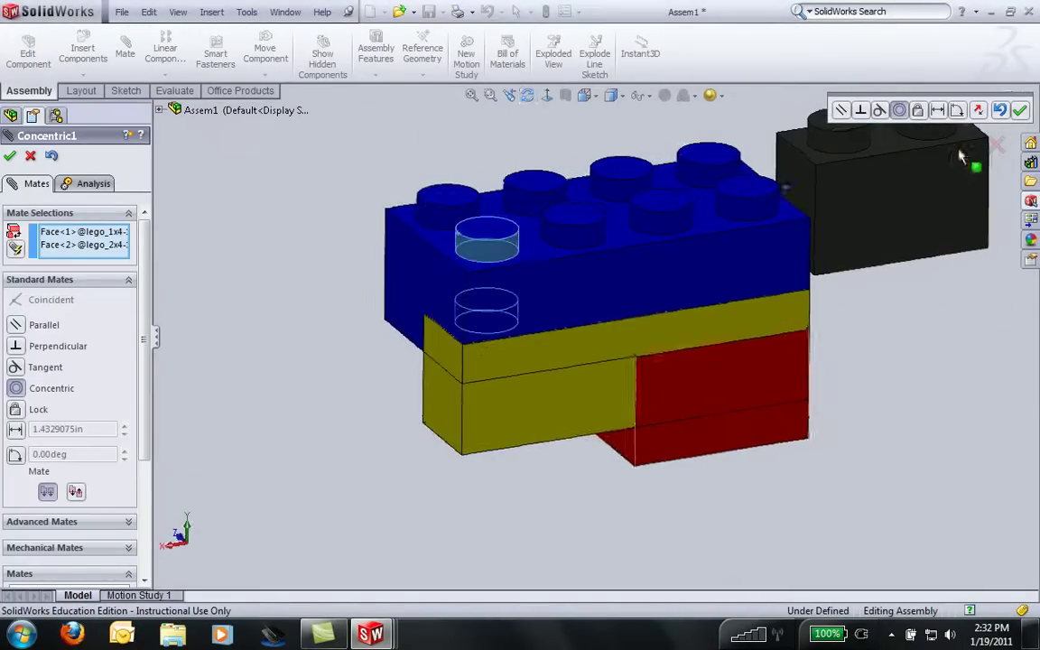
- Apply the concentric mate, then mate the yellow brick's top to the blue brick's underside
{"action": "left_click", "coordinate": [1020, 109]}
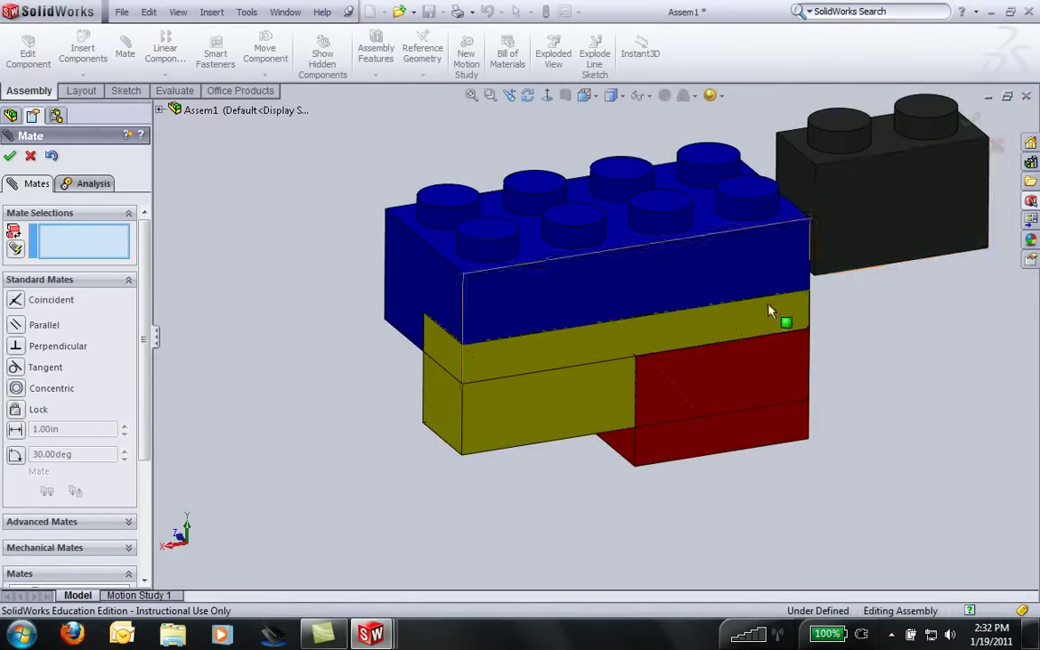
{"action": "mouse_move", "coordinate": [763, 379]}
{"action": "left_mouse_down"}
{"action": "mouse_move", "coordinate": [304, 314]}
{"action": "mouse_move", "coordinate": [297, 334]}
{"action": "mouse_move", "coordinate": [531, 239]}
{"action": "mouse_move", "coordinate": [846, 333]}
{"action": "mouse_move", "coordinate": [935, 435]}
{"action": "mouse_move", "coordinate": [864, 251]}
{"action": "mouse_move", "coordinate": [634, 242]}
{"action": "mouse_move", "coordinate": [476, 197]}
{"action": "mouse_move", "coordinate": [305, 228]}
{"action": "mouse_move", "coordinate": [235, 272]}
{"action": "mouse_move", "coordinate": [228, 260]}
{"action": "mouse_move", "coordinate": [316, 225]}
{"action": "mouse_move", "coordinate": [565, 256]}
{"action": "mouse_move", "coordinate": [386, 225]}
{"action": "mouse_move", "coordinate": [253, 274]}
{"action": "mouse_move", "coordinate": [360, 229]}
{"action": "mouse_move", "coordinate": [564, 240]}
{"action": "mouse_move", "coordinate": [530, 231]}
{"action": "mouse_move", "coordinate": [310, 257]}
{"action": "mouse_move", "coordinate": [333, 227]}
{"action": "mouse_move", "coordinate": [387, 216]}
{"action": "mouse_move", "coordinate": [415, 362]}
{"action": "mouse_move", "coordinate": [388, 355]}
{"action": "left_mouse_up"}
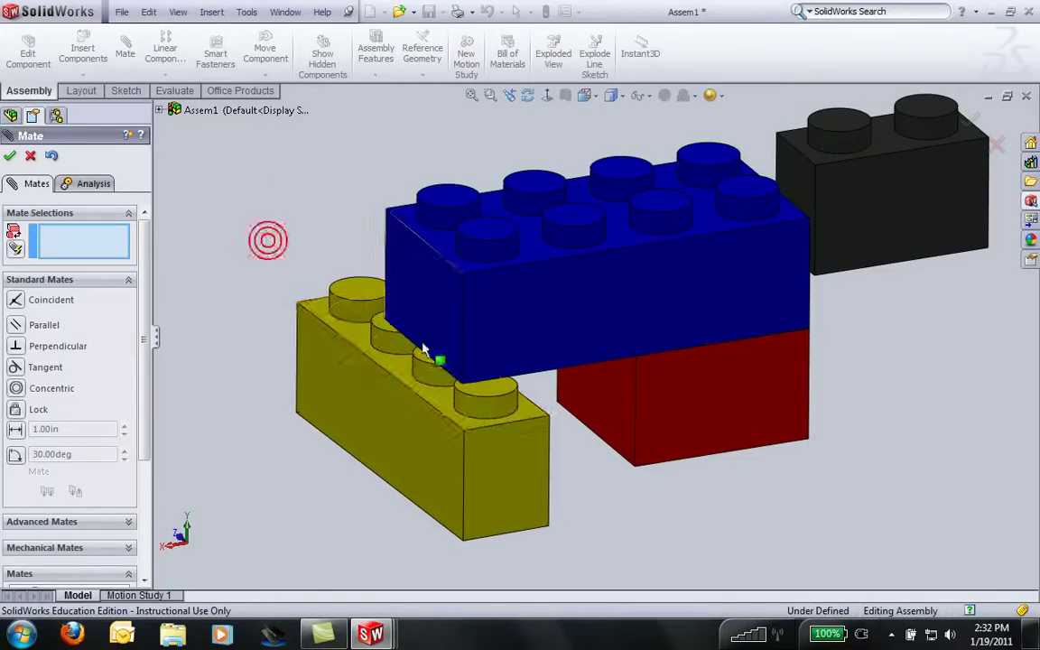
{"action": "mouse_move", "coordinate": [419, 457]}
{"action": "left_mouse_down"}
{"action": "mouse_move", "coordinate": [413, 269]}
{"action": "mouse_move", "coordinate": [423, 451]}
{"action": "left_mouse_up"}
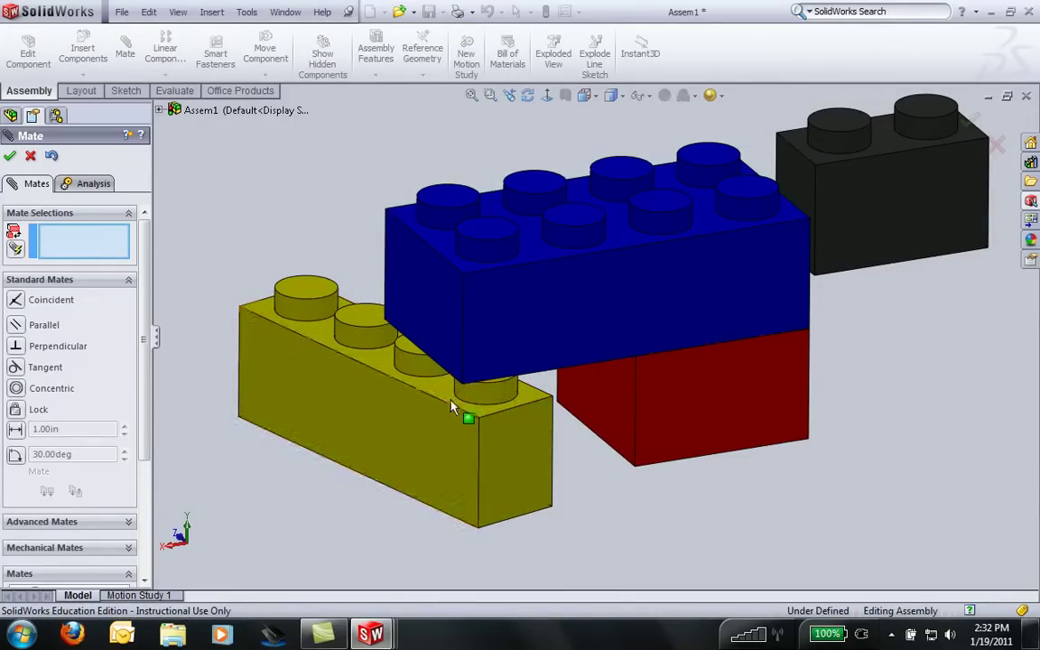
{"action": "left_click", "coordinate": [531, 400]}
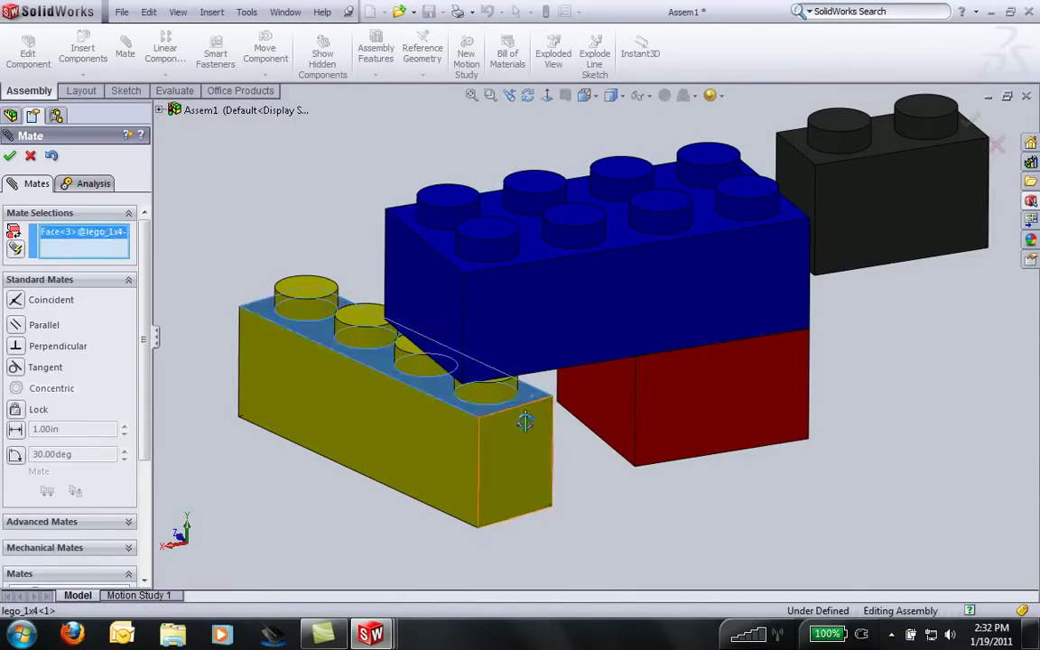
{"action": "mouse_move", "coordinate": [531, 401]}
{"action": "middle_mouse_down"}
{"action": "mouse_move", "coordinate": [480, 262]}
{"action": "mouse_move", "coordinate": [521, 377]}
{"action": "middle_mouse_up"}
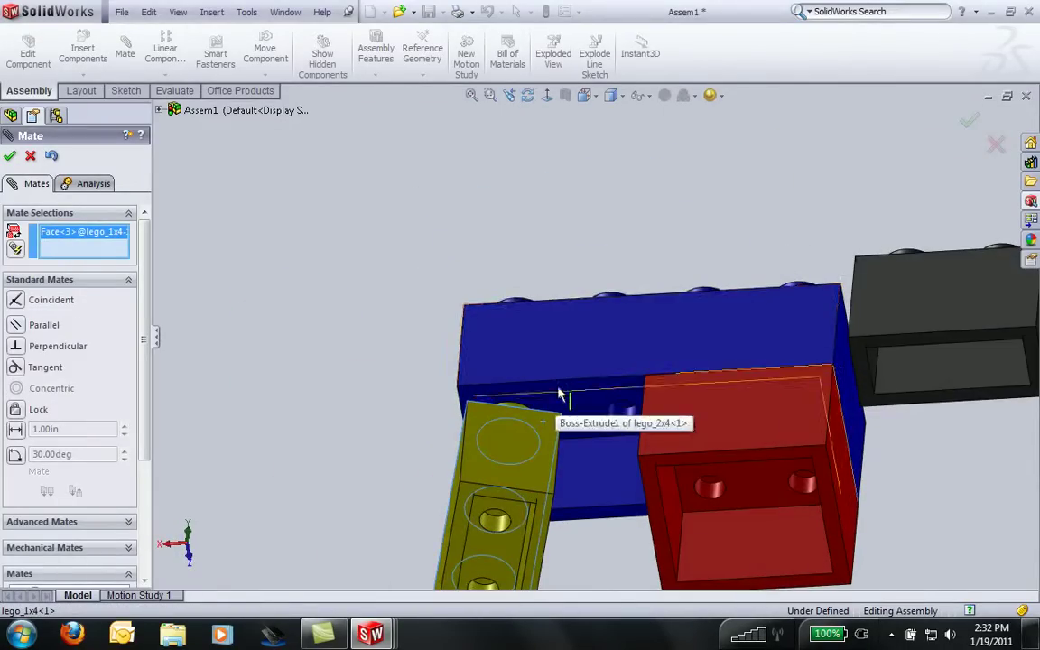
{"action": "left_click", "coordinate": [558, 386]}
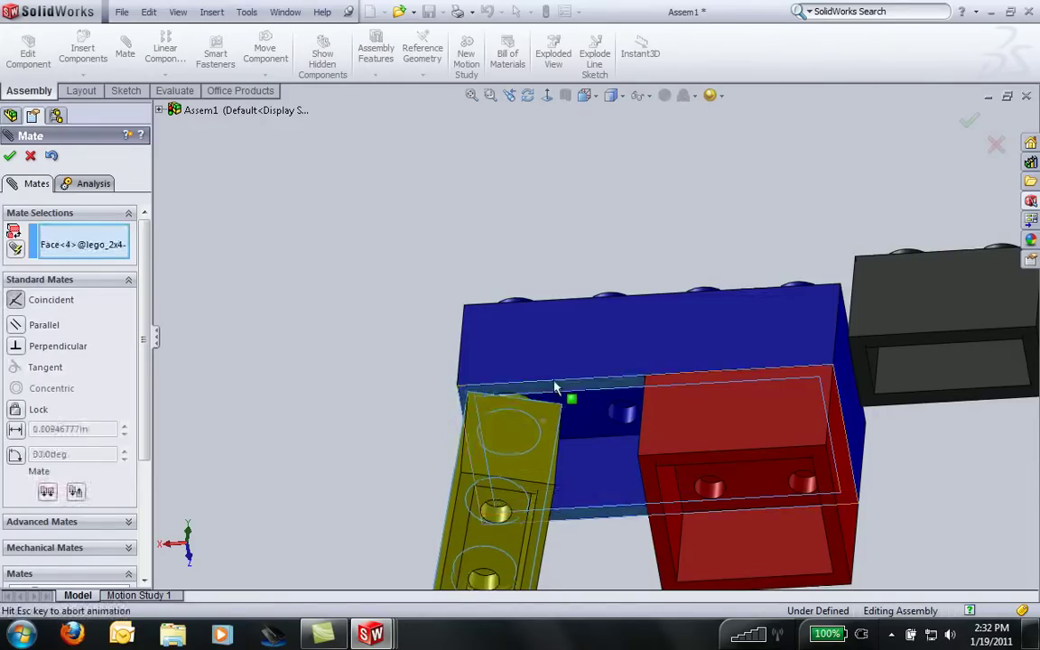
{"action": "key", "text": "Return"}
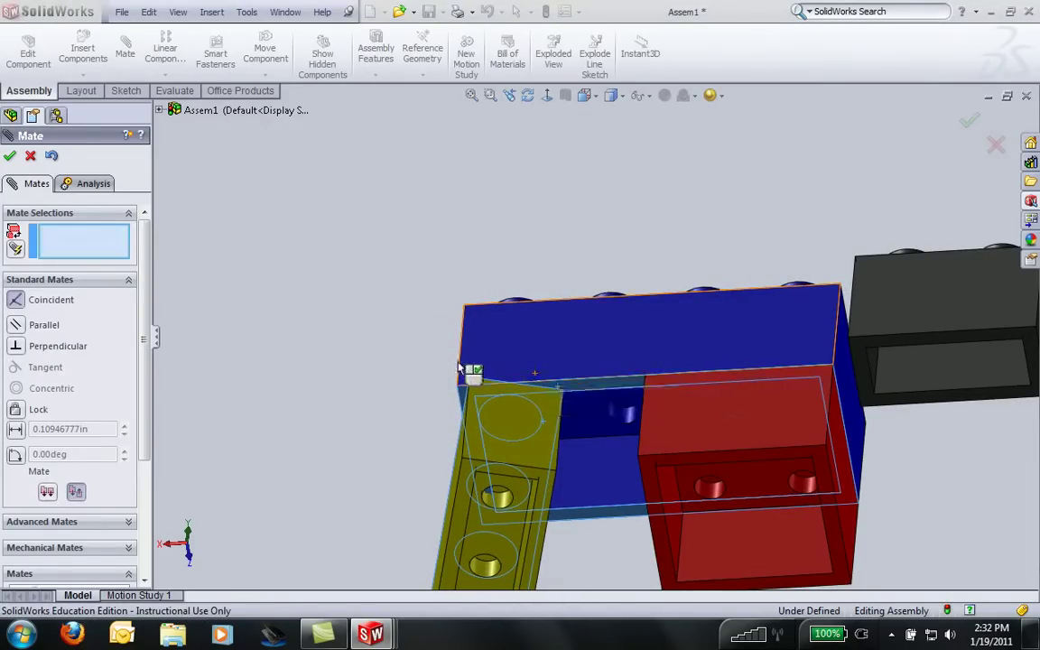
- Mate the yellow brick's side face coincident with the blue brick's side face
{"action": "middle_click_drag", "start_coordinate": [470, 369], "coordinate": [449, 448]}
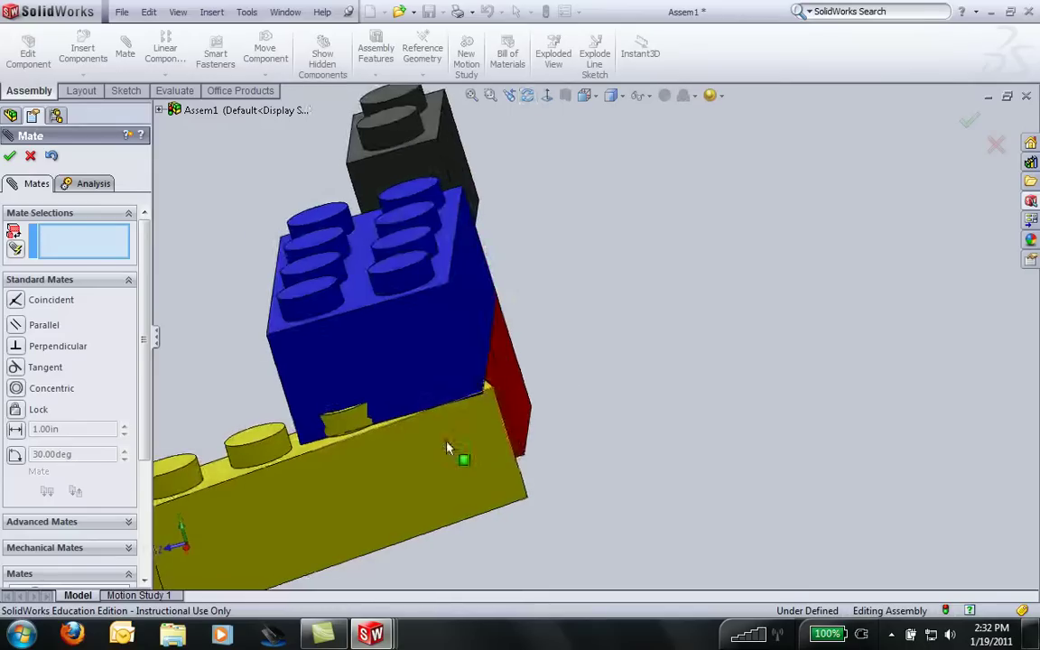
{"action": "left_click", "coordinate": [447, 449]}
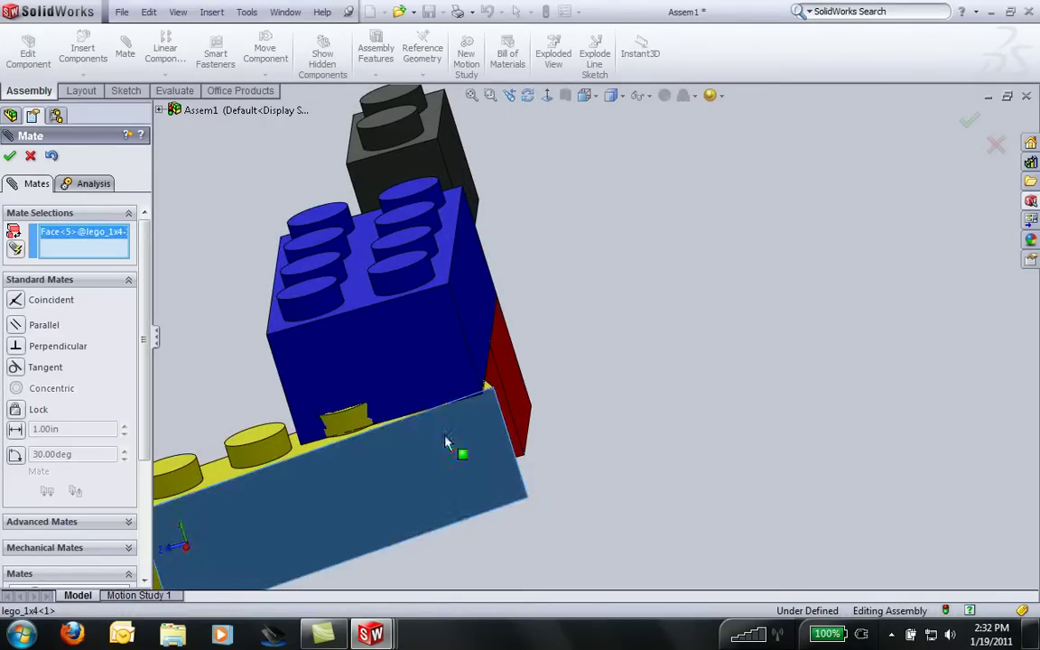
{"action": "left_click", "coordinate": [411, 377]}
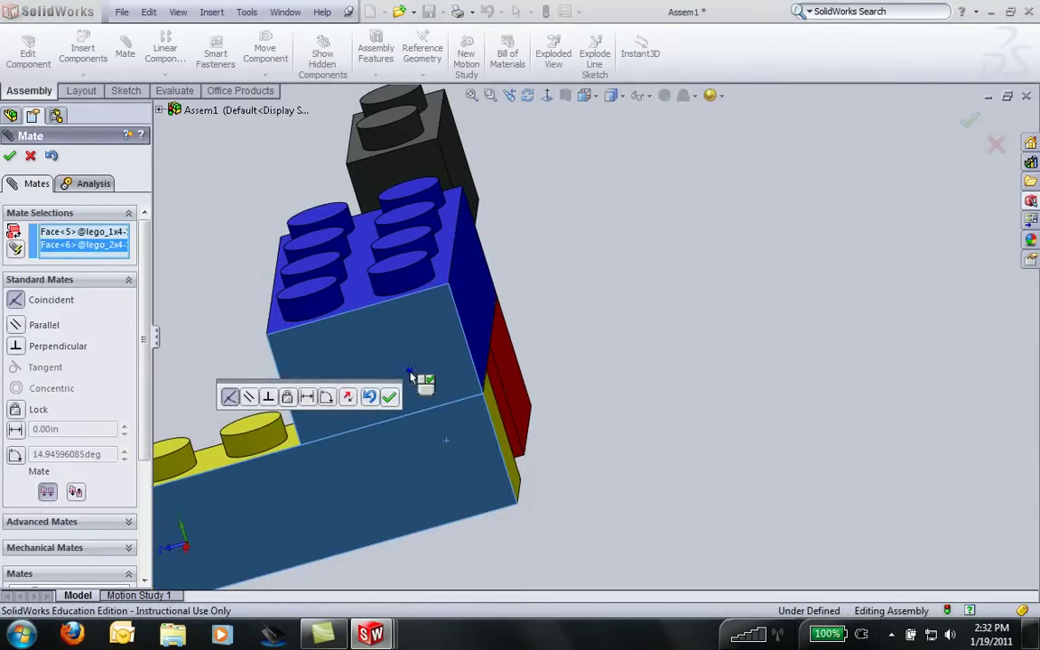
{"action": "left_click", "coordinate": [389, 397]}
{"action": "mouse_move", "coordinate": [388, 403]}
{"action": "middle_mouse_down"}
{"action": "mouse_move", "coordinate": [441, 371]}
{"action": "mouse_move", "coordinate": [447, 449]}
{"action": "middle_mouse_up"}
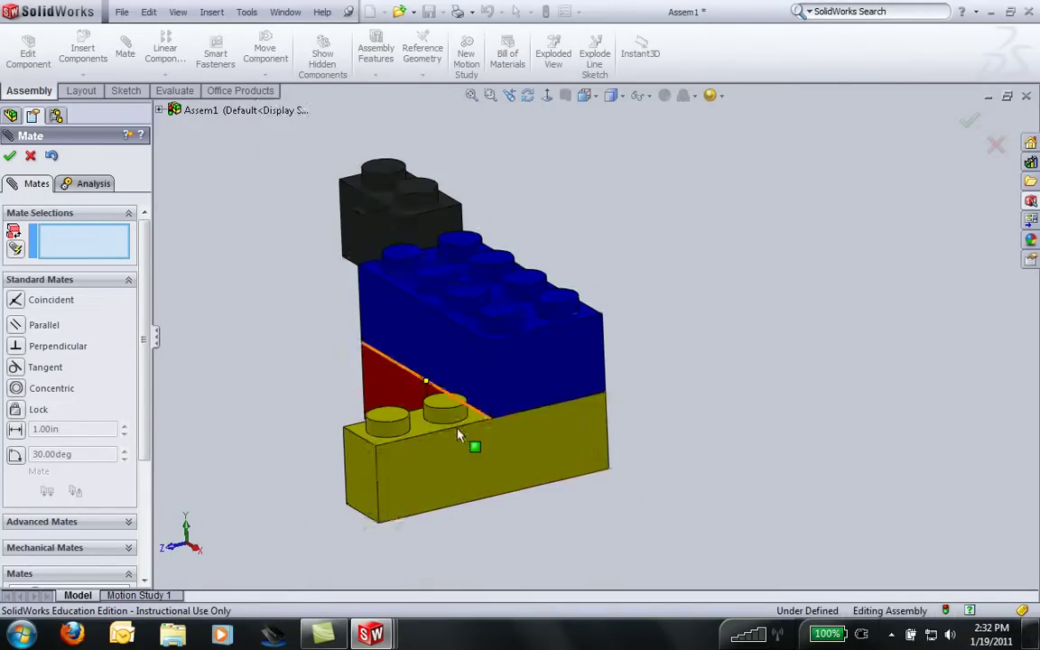
- Close the Mate panel and turn the black 1x2 brick to a new orientation with Rotate Component
{"action": "mouse_move", "coordinate": [332, 365]}
{"action": "middle_mouse_down"}
{"action": "mouse_move", "coordinate": [414, 327]}
{"action": "mouse_move", "coordinate": [405, 332]}
{"action": "mouse_move", "coordinate": [390, 288]}
{"action": "mouse_move", "coordinate": [430, 219]}
{"action": "mouse_move", "coordinate": [411, 212]}
{"action": "mouse_move", "coordinate": [270, 289]}
{"action": "mouse_move", "coordinate": [410, 478]}
{"action": "mouse_move", "coordinate": [401, 465]}
{"action": "mouse_move", "coordinate": [500, 421]}
{"action": "mouse_move", "coordinate": [456, 438]}
{"action": "mouse_move", "coordinate": [344, 375]}
{"action": "middle_mouse_up"}
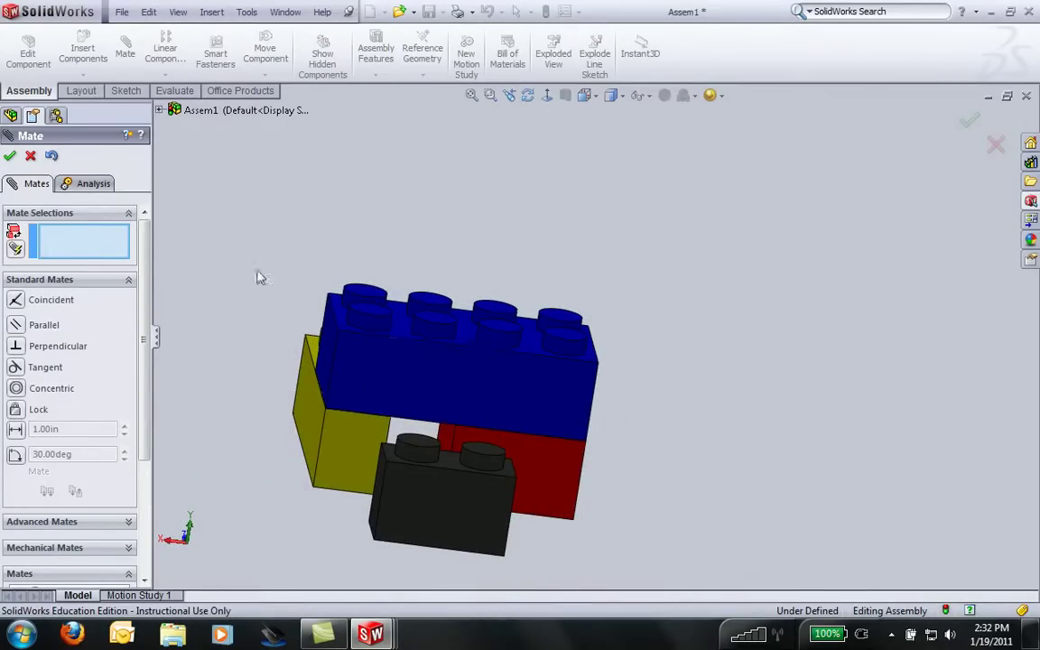
{"action": "left_click", "coordinate": [29, 156]}
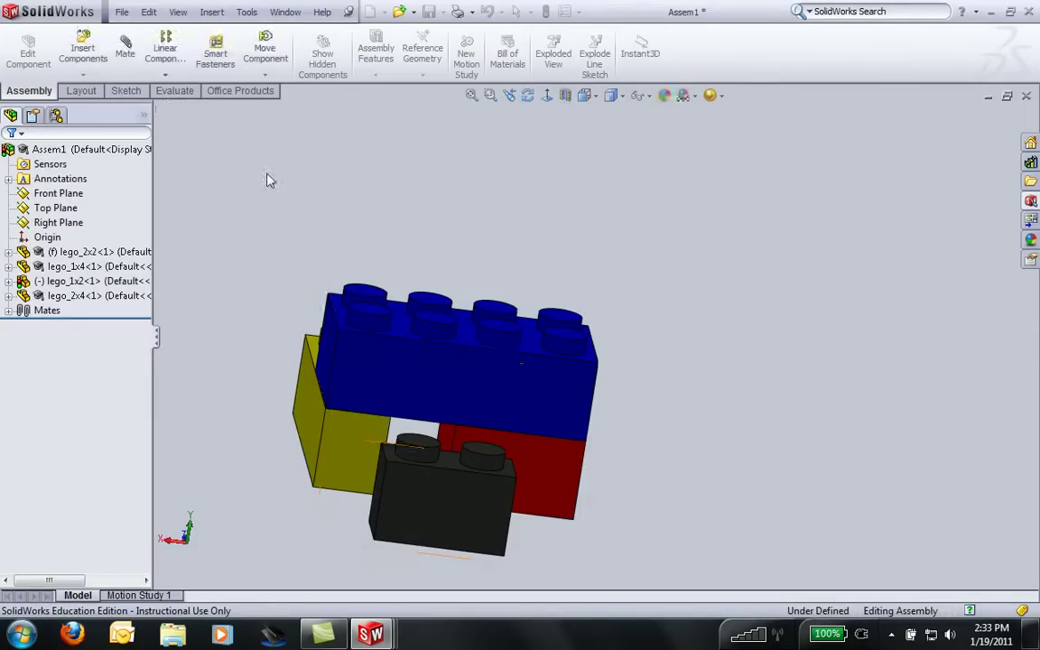
{"action": "left_click", "coordinate": [271, 76]}
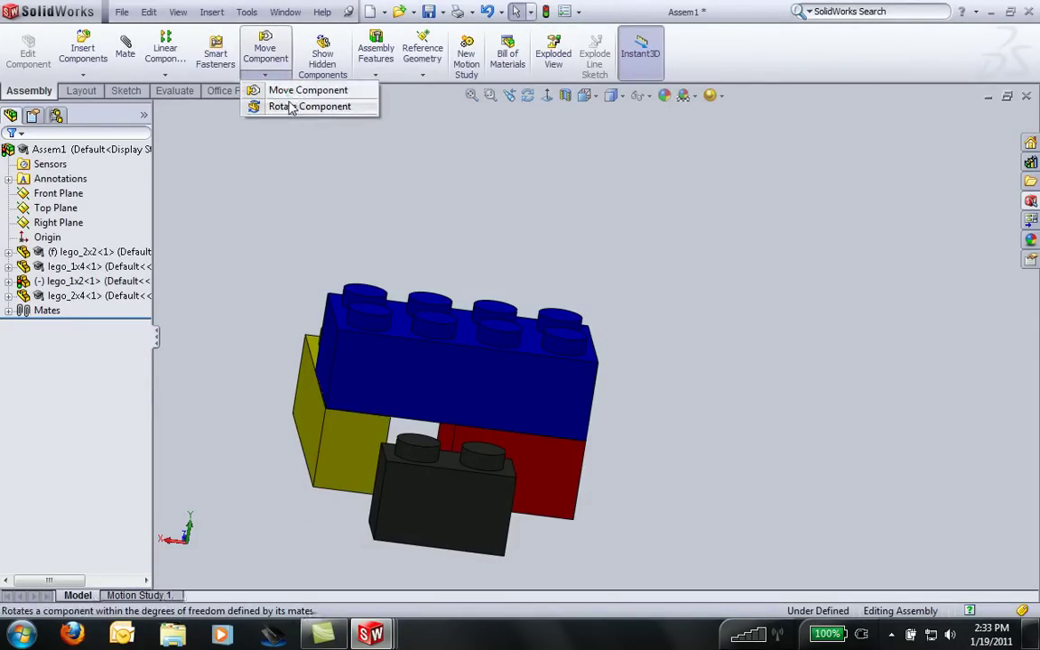
{"action": "left_click", "coordinate": [294, 107]}
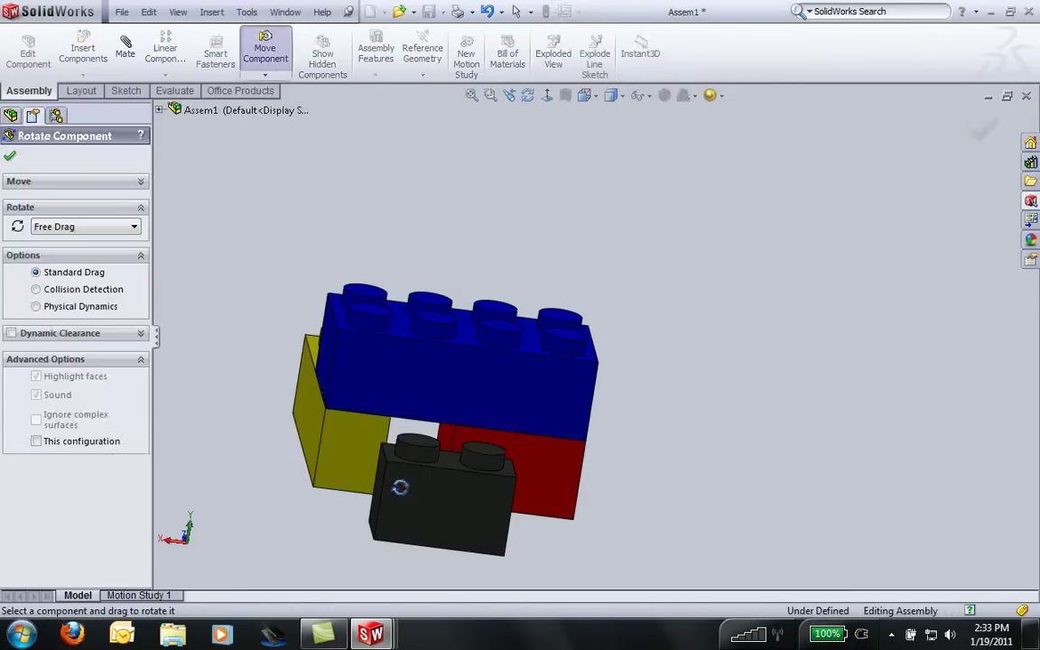
{"action": "mouse_move", "coordinate": [400, 487]}
{"action": "left_mouse_down"}
{"action": "mouse_move", "coordinate": [521, 565]}
{"action": "mouse_move", "coordinate": [530, 515]}
{"action": "left_mouse_up"}
{"action": "mouse_move", "coordinate": [389, 510]}
{"action": "middle_mouse_down"}
{"action": "mouse_move", "coordinate": [508, 296]}
{"action": "mouse_move", "coordinate": [508, 361]}
{"action": "middle_mouse_up"}
{"action": "key", "text": "Escape"}
- Try a mate between the black brick and the yellow brick, then discard the preview
{"action": "left_click", "coordinate": [519, 375]}
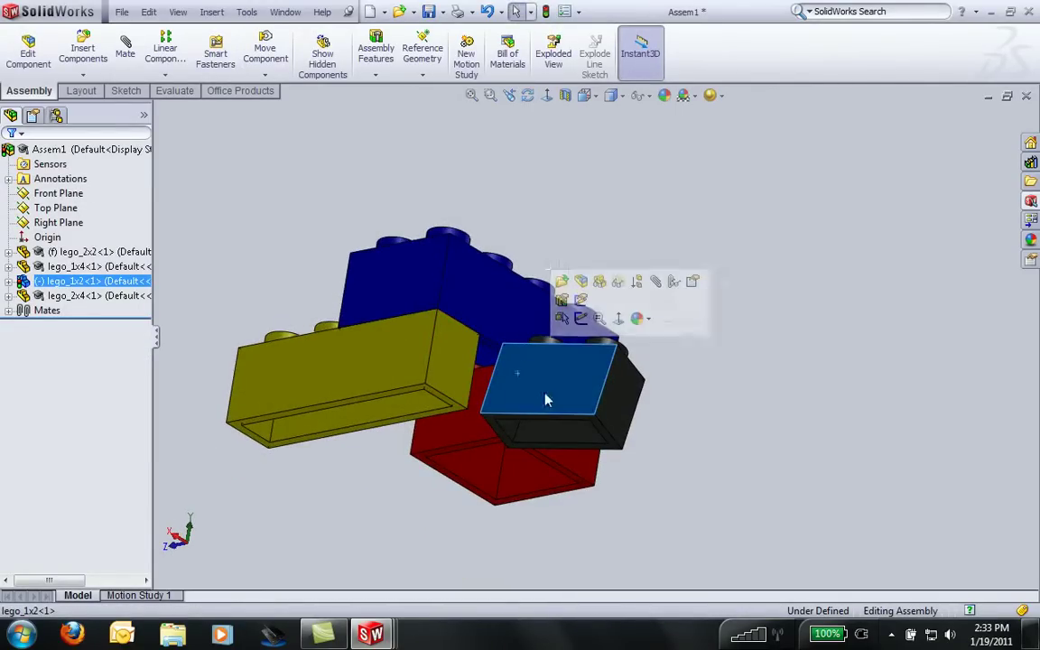
{"action": "mouse_move", "coordinate": [546, 399]}
{"action": "middle_mouse_down"}
{"action": "mouse_move", "coordinate": [450, 325]}
{"action": "mouse_move", "coordinate": [434, 343]}
{"action": "middle_mouse_up"}
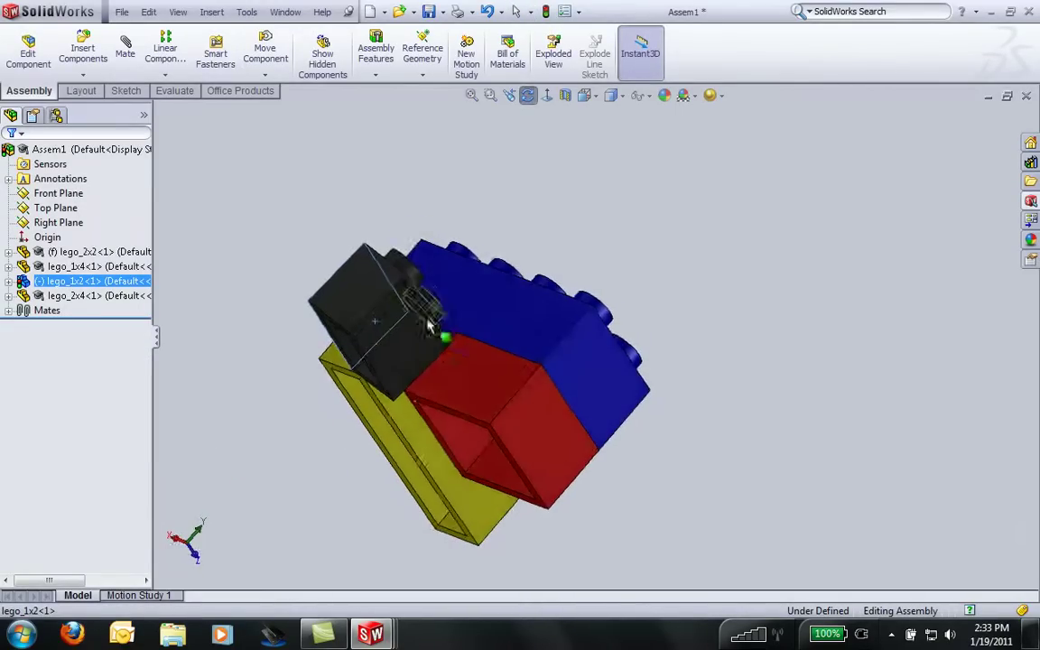
{"action": "left_click", "coordinate": [413, 436], "text": "ctrl"}
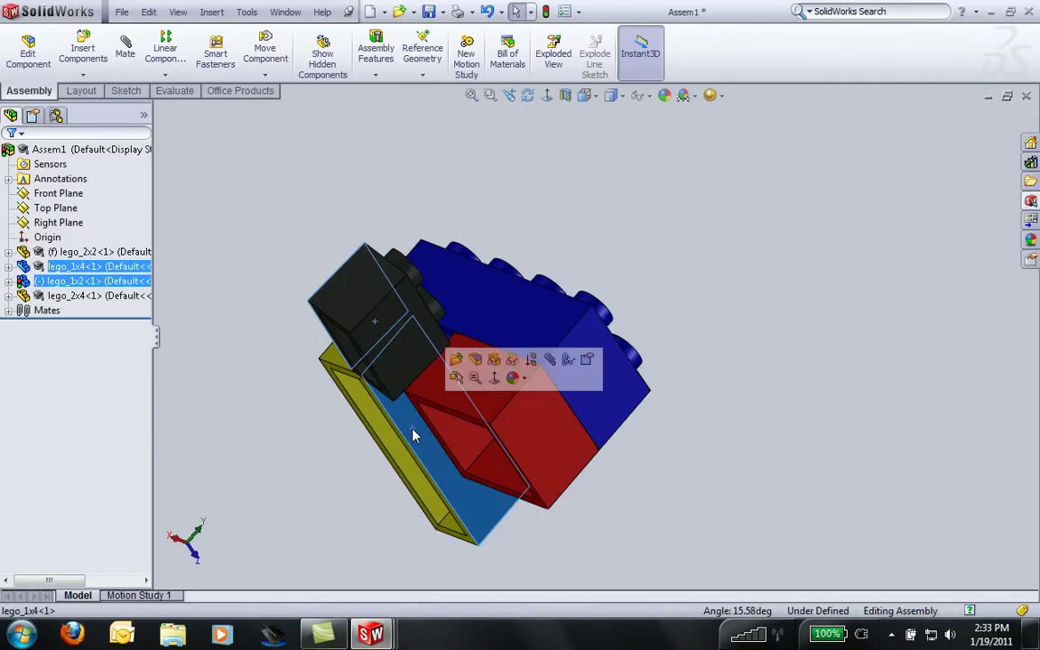
{"action": "left_click", "coordinate": [551, 361]}
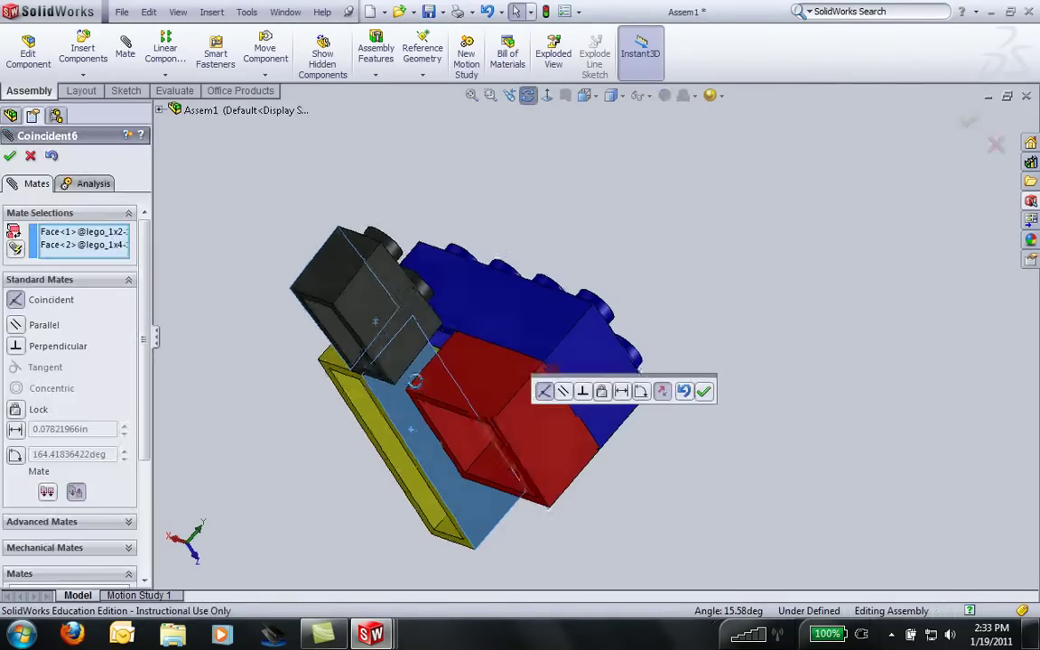
{"action": "middle_click_drag", "start_coordinate": [413, 381], "coordinate": [465, 397]}
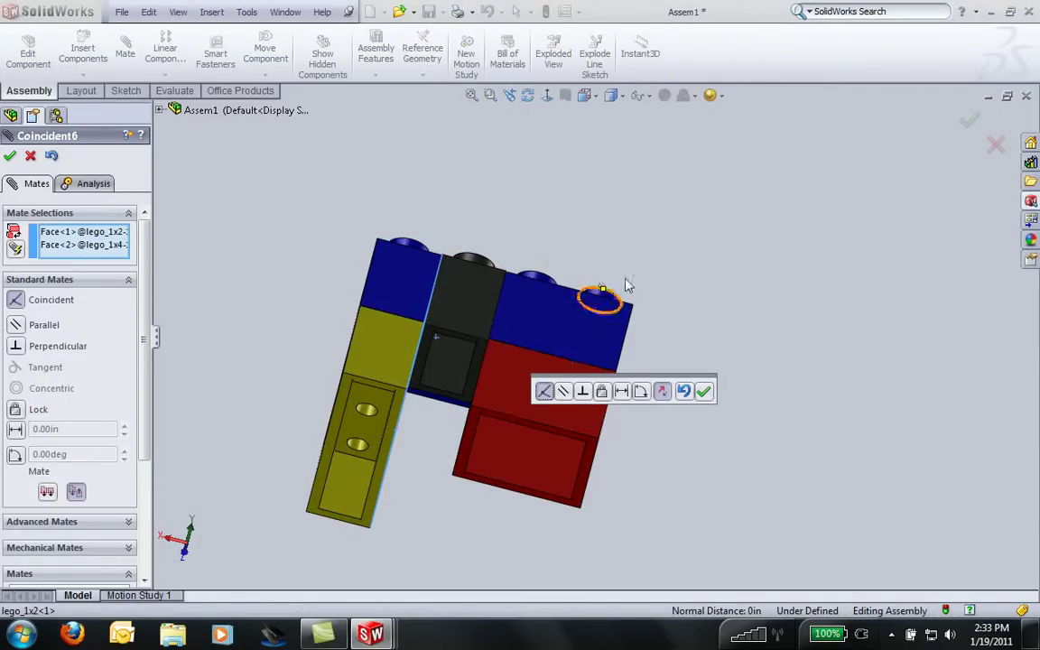
{"action": "left_click", "coordinate": [30, 156]}
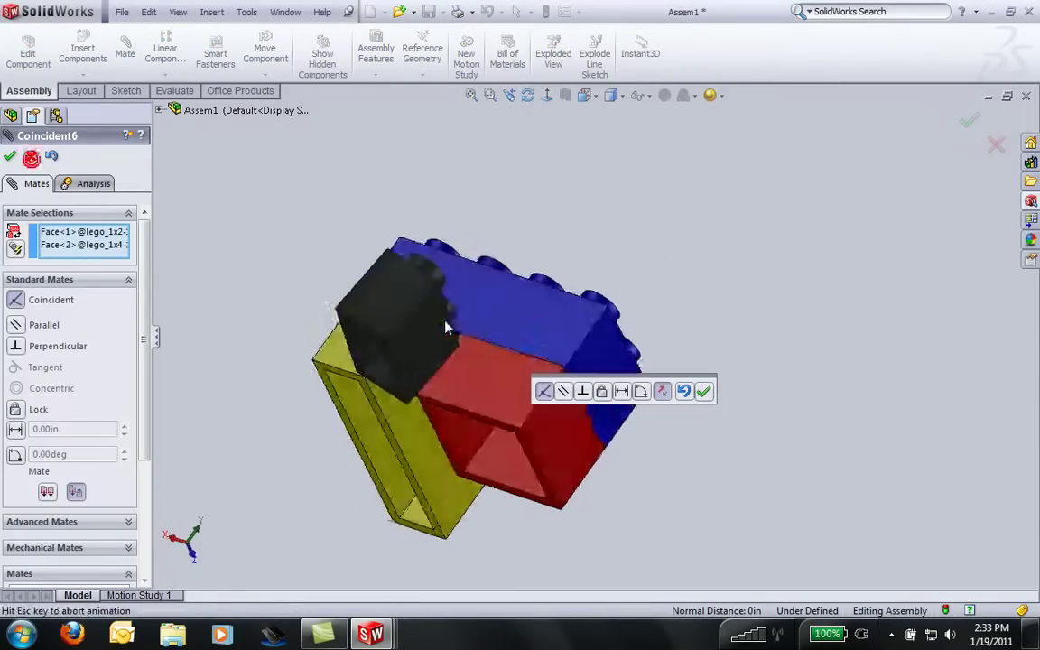
- Add a coincident mate seating the black brick on the red brick's top face
{"action": "middle_click_drag", "start_coordinate": [345, 337], "coordinate": [442, 404]}
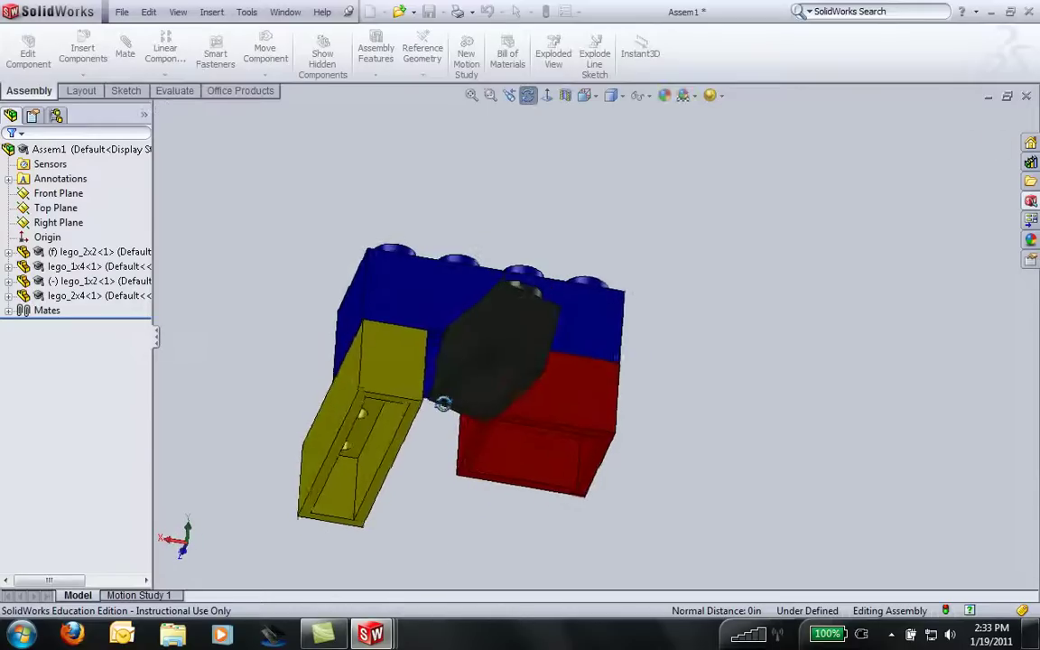
{"action": "left_click", "coordinate": [452, 354]}
{"action": "middle_click_drag", "start_coordinate": [453, 355], "coordinate": [383, 420]}
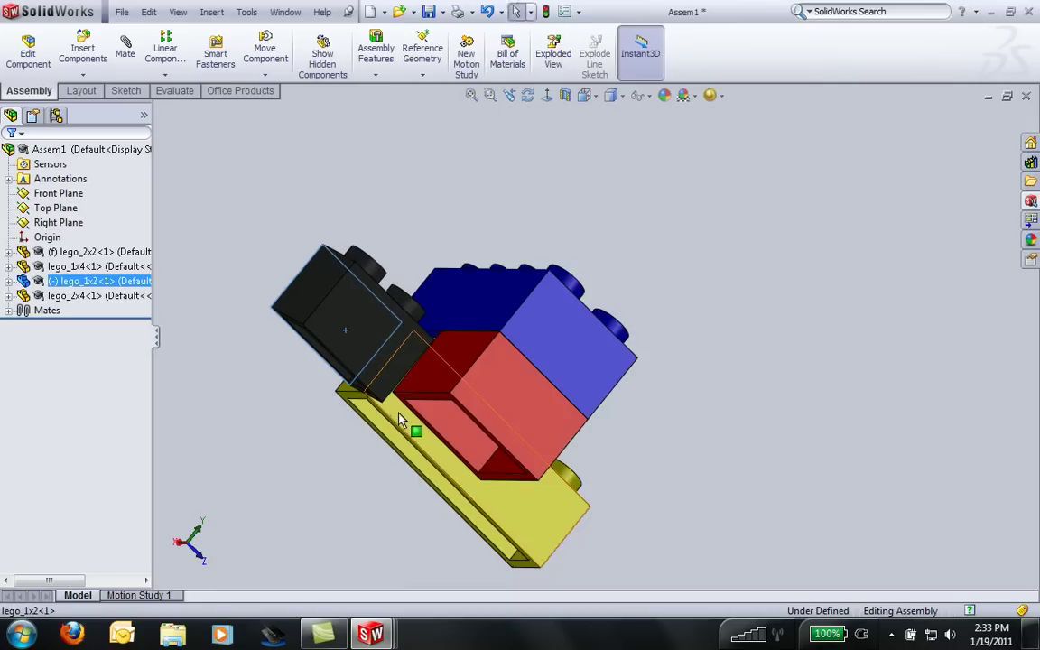
{"action": "left_click", "coordinate": [402, 421], "text": "ctrl"}
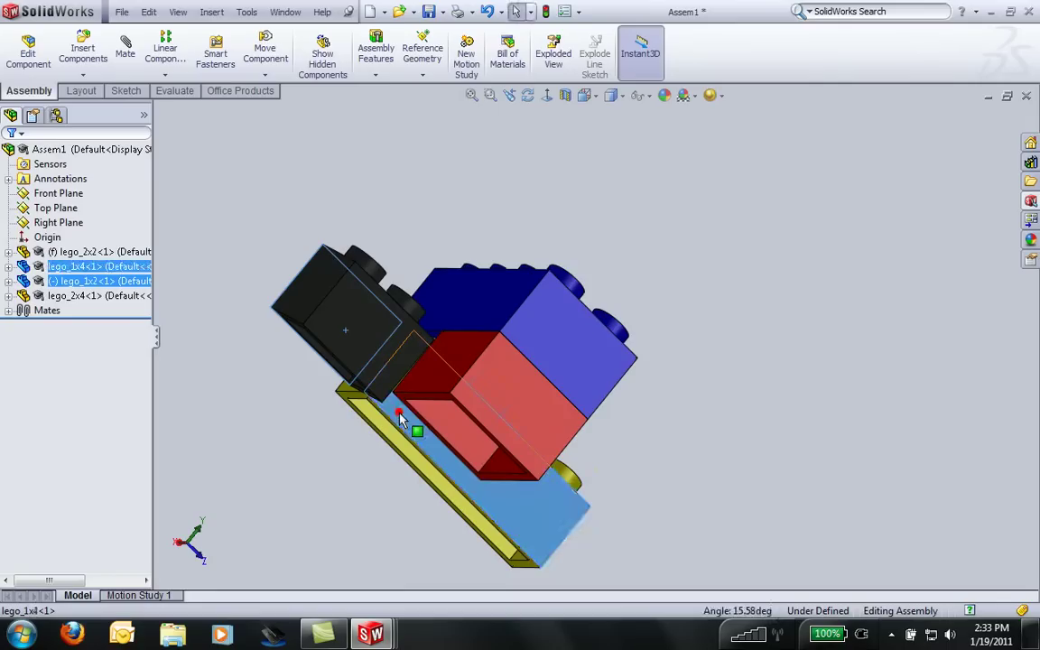
{"action": "left_click", "coordinate": [541, 350], "text": "ctrl"}
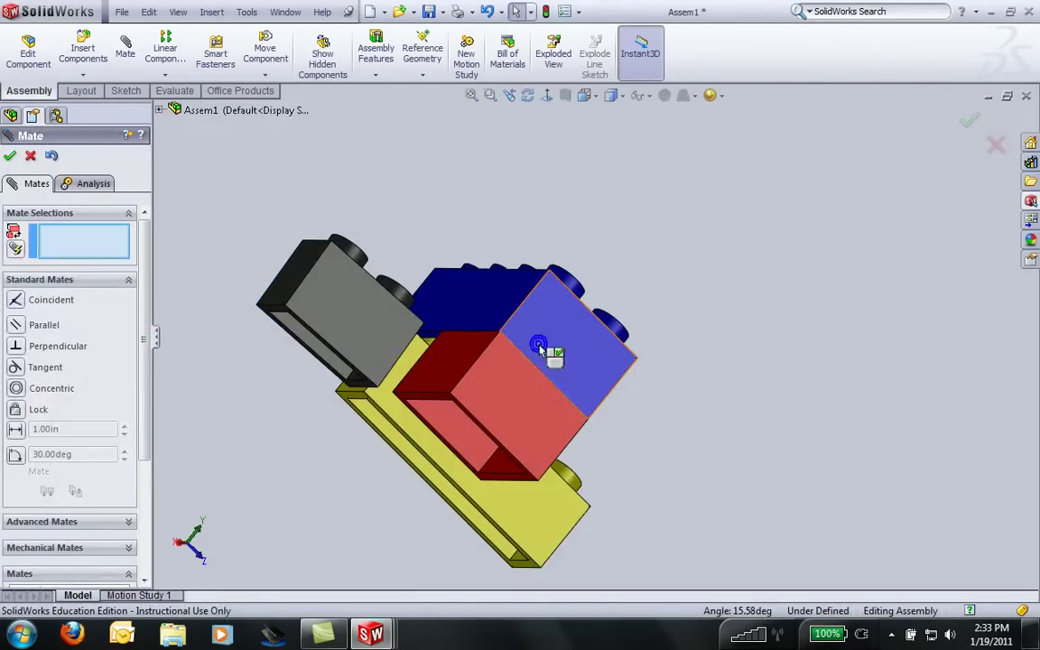
{"action": "middle_click_drag", "start_coordinate": [390, 352], "coordinate": [492, 378]}
{"action": "left_click", "coordinate": [502, 347]}
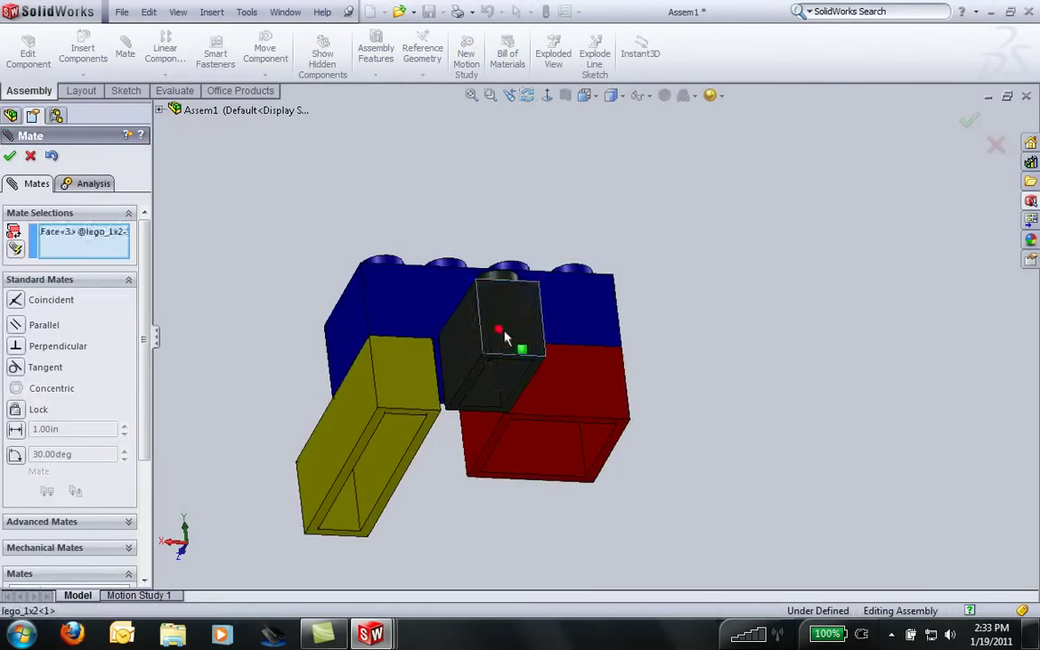
{"action": "left_click", "coordinate": [569, 375]}
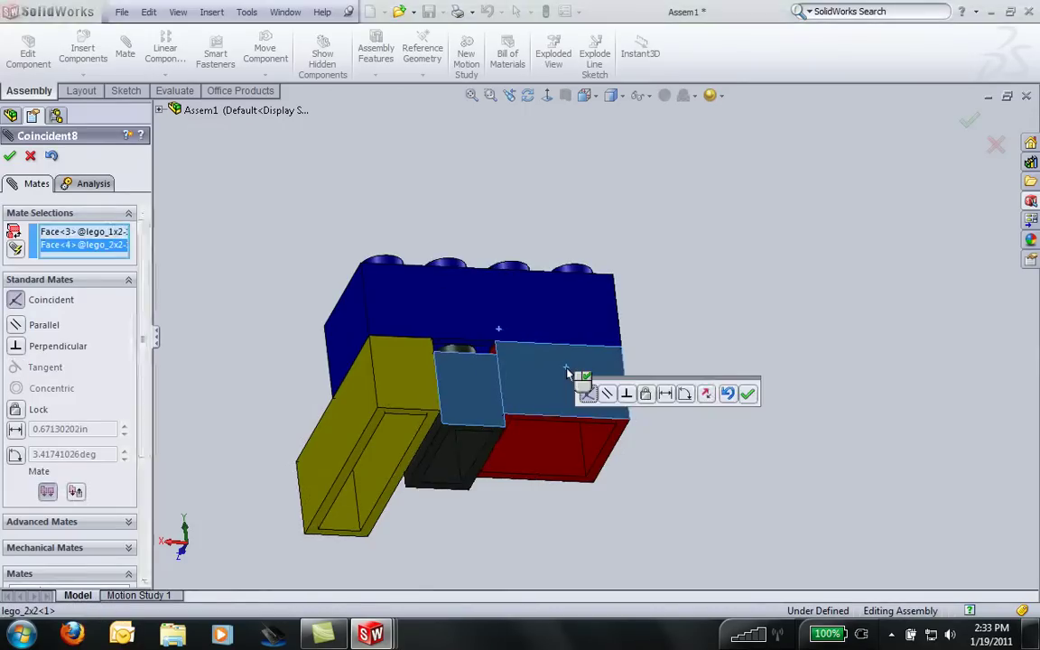
{"action": "key", "text": "Return"}
- Mate the black brick's top face coincident with the blue brick's underside
{"action": "middle_click_drag", "start_coordinate": [565, 372], "coordinate": [531, 353]}
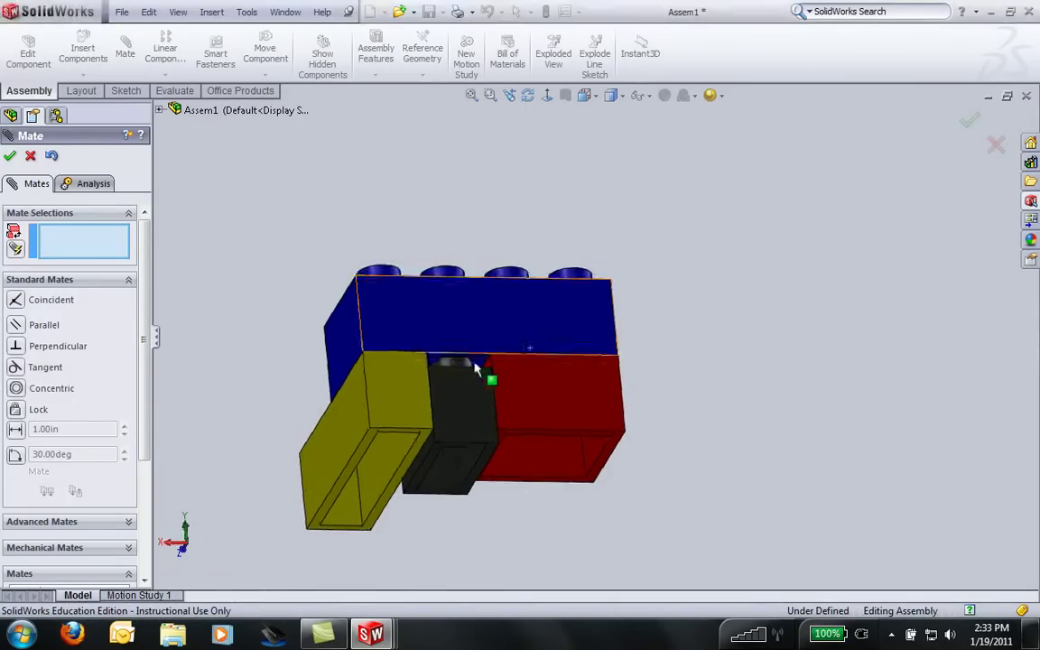
{"action": "scroll", "coordinate": [533, 352], "scroll_direction": "down", "scroll_amount": 5}
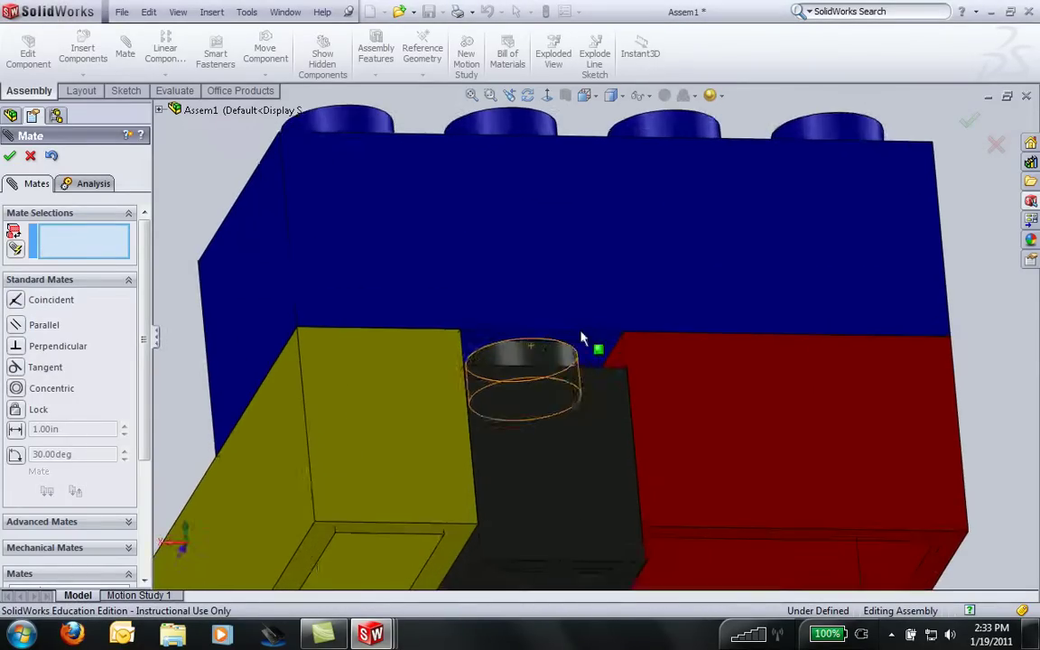
{"action": "scroll", "coordinate": [588, 344], "scroll_direction": "down", "scroll_amount": 1}
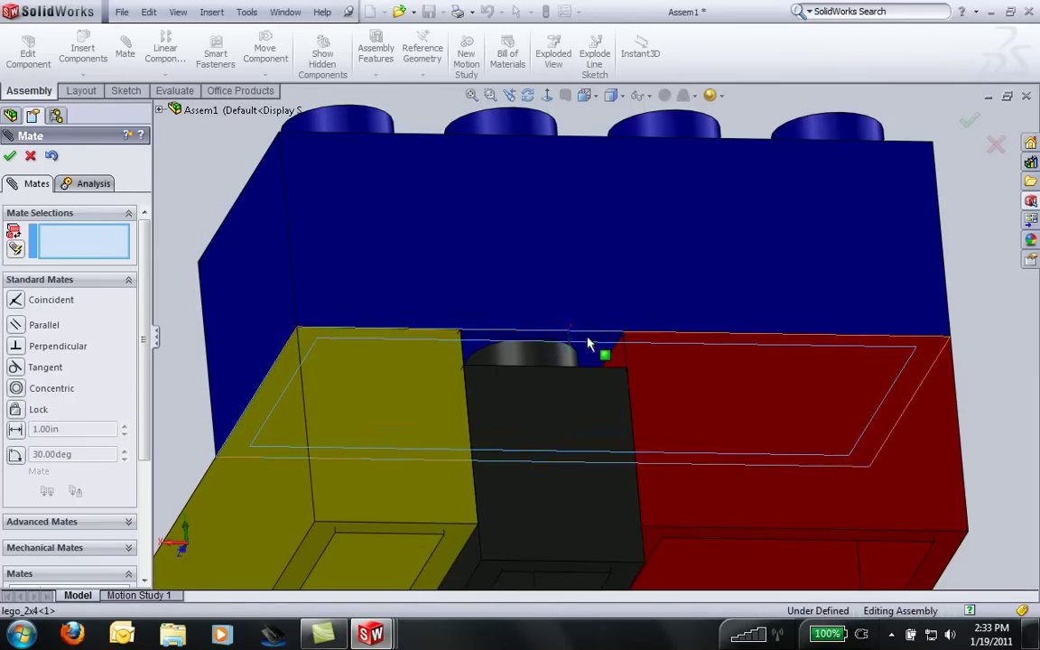
{"action": "left_click", "coordinate": [587, 344]}
{"action": "middle_click_drag", "start_coordinate": [588, 344], "coordinate": [591, 379]}
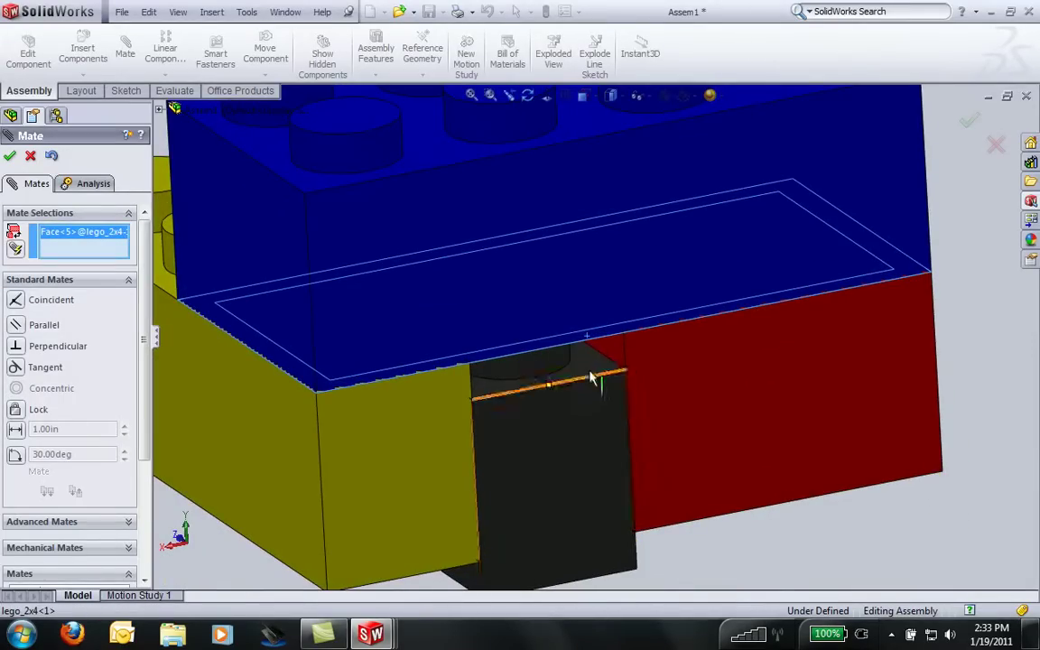
{"action": "left_click", "coordinate": [589, 370]}
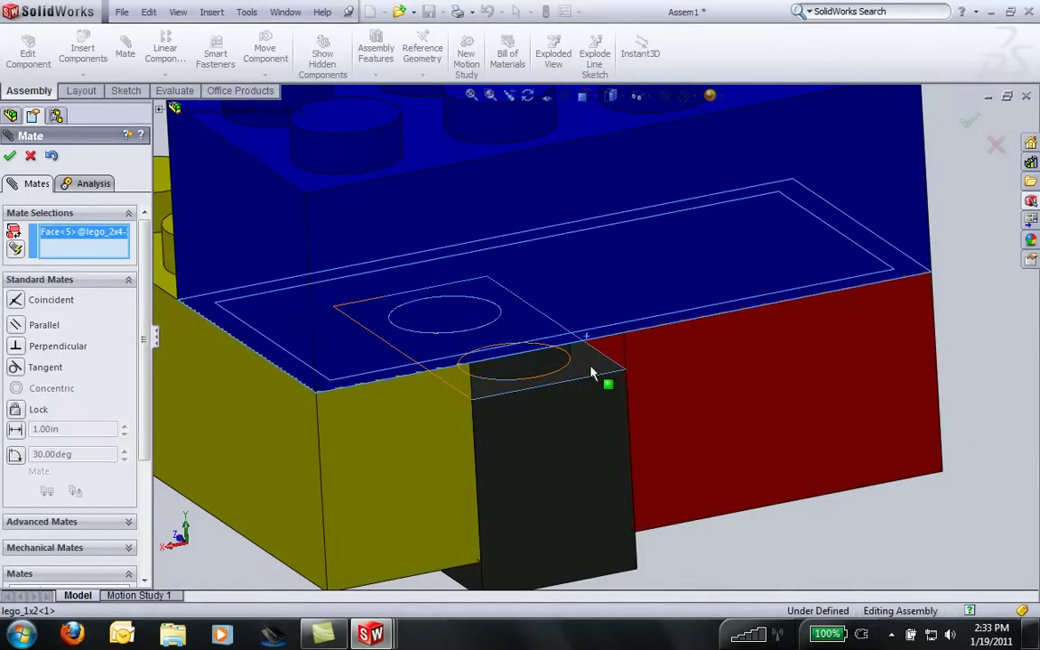
{"action": "key", "text": "Return"}
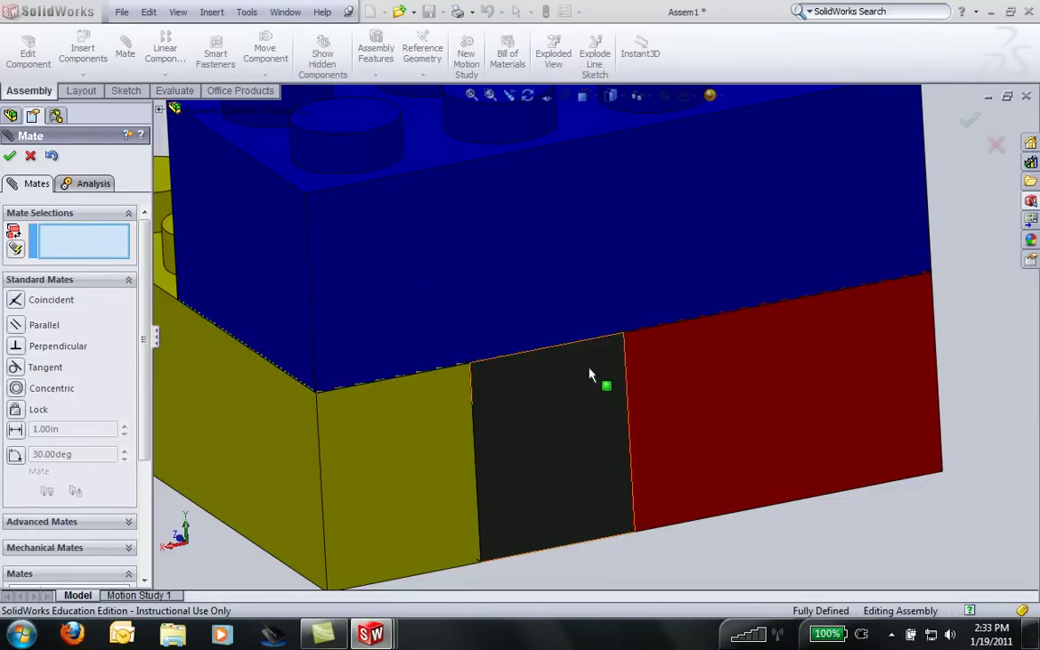
- Zoom to fit and confirm the fully defined blue brick can no longer move
{"action": "key", "text": "f"}
{"action": "mouse_move", "coordinate": [589, 374]}
{"action": "middle_mouse_down"}
{"action": "mouse_move", "coordinate": [602, 336]}
{"action": "mouse_move", "coordinate": [635, 384]}
{"action": "middle_mouse_up"}
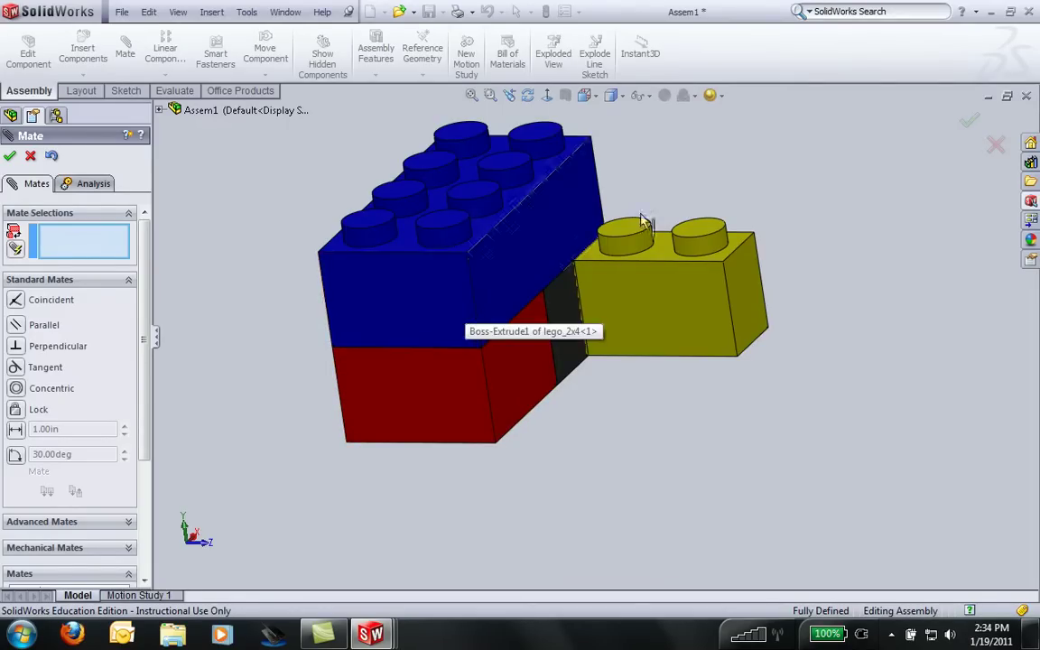
{"action": "scroll", "coordinate": [607, 278], "scroll_direction": "up", "scroll_amount": 4}
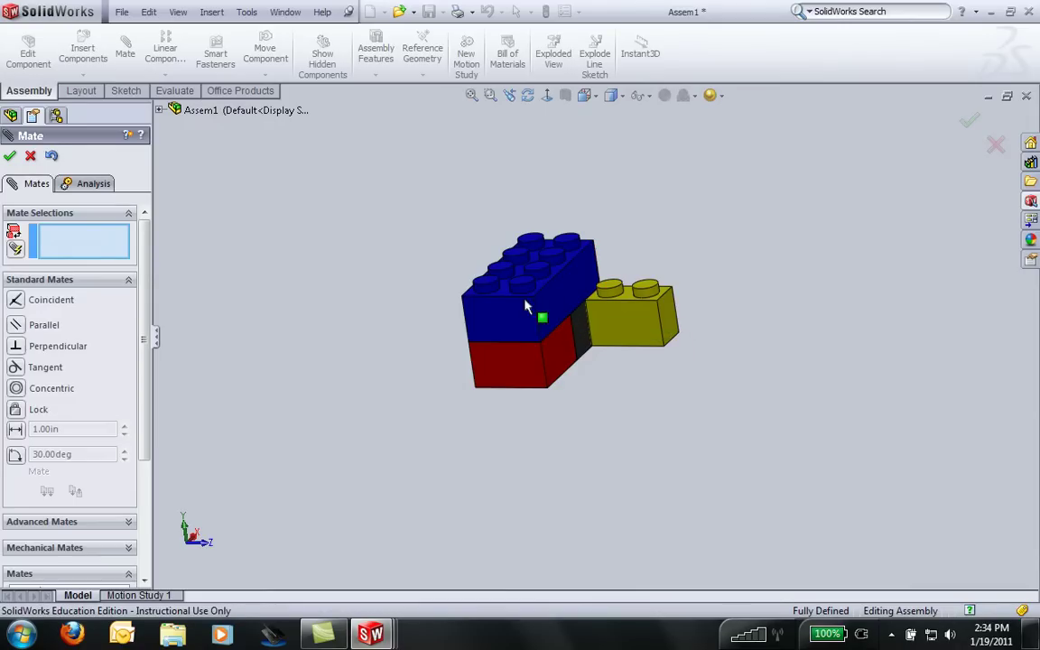
{"action": "left_click_drag", "start_coordinate": [529, 304], "coordinate": [361, 313]}
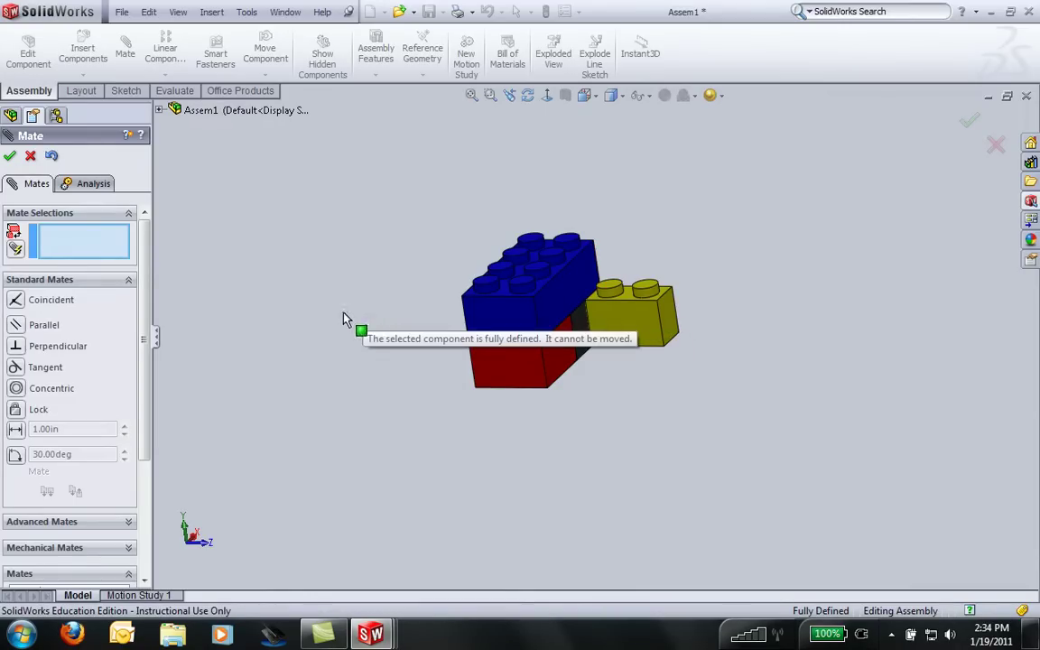
- Ctrl-drag a copy of the blue 2x4 brick to the left and pick its front face
{"action": "left_click", "coordinate": [31, 158]}
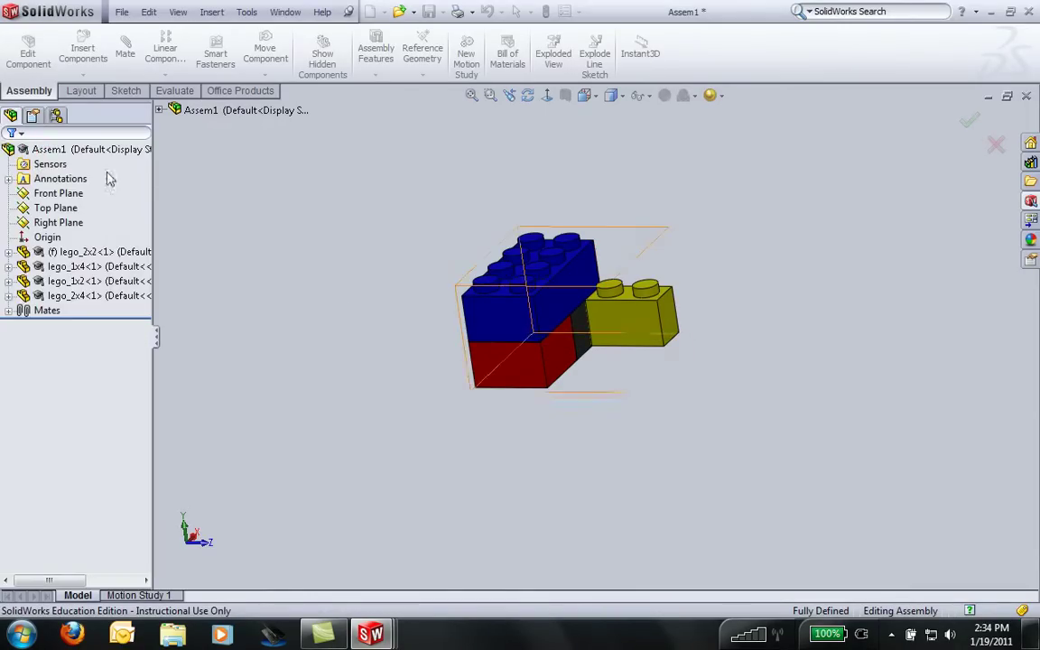
{"action": "left_click", "coordinate": [539, 312]}
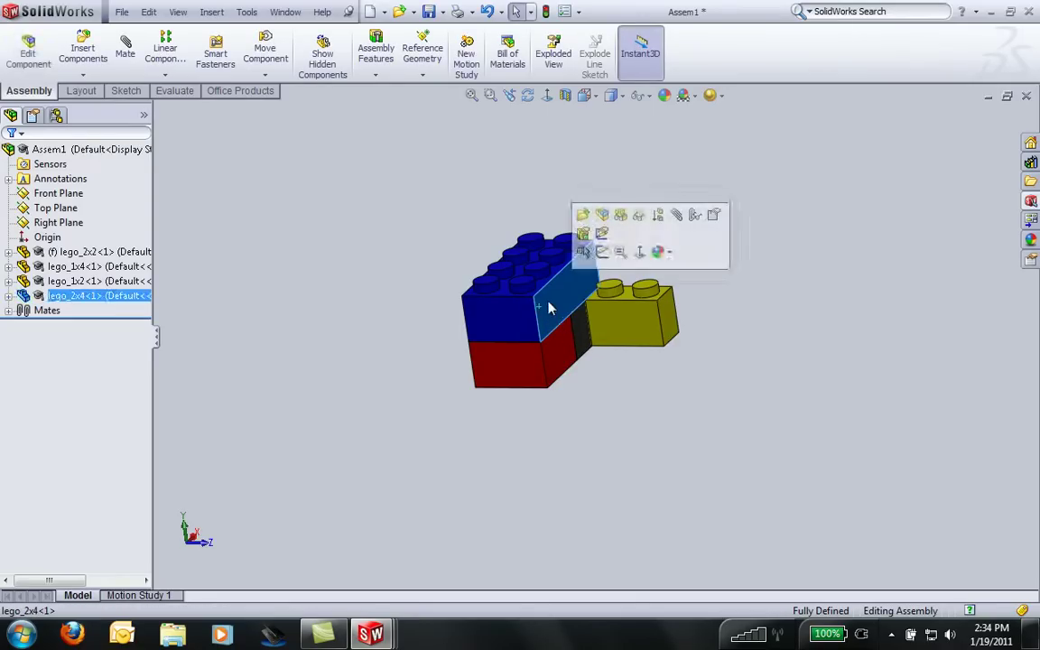
{"action": "mouse_move", "coordinate": [540, 311]}
{"action": "left_mouse_down"}
{"action": "mouse_move", "coordinate": [547, 314]}
{"action": "mouse_move", "coordinate": [370, 313]}
{"action": "mouse_move", "coordinate": [361, 300]}
{"action": "left_mouse_up"}
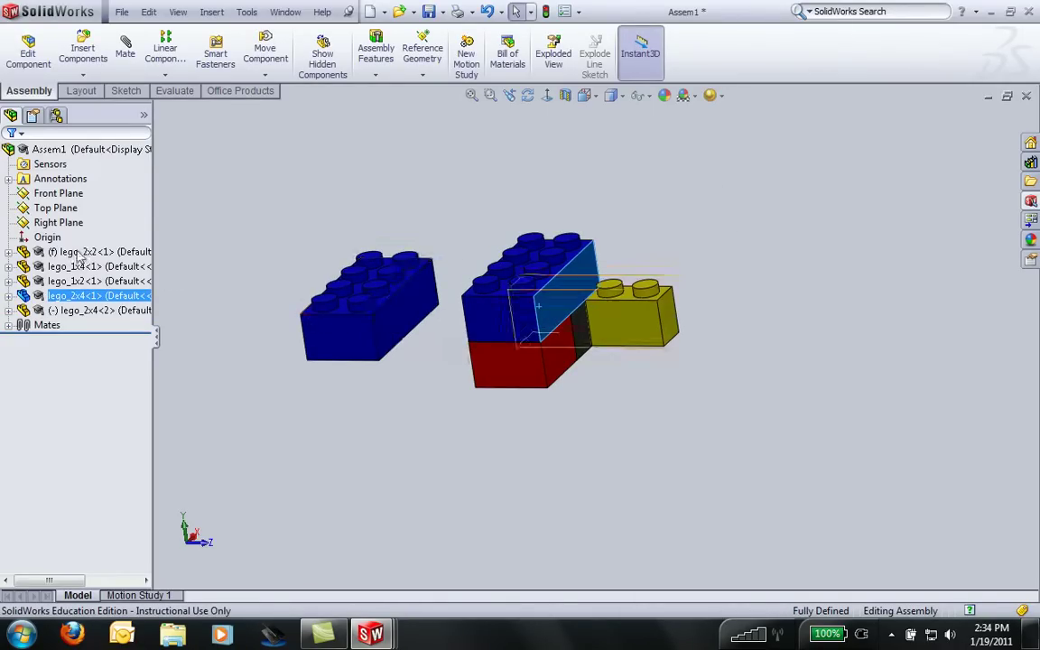
{"action": "left_click", "coordinate": [77, 297]}
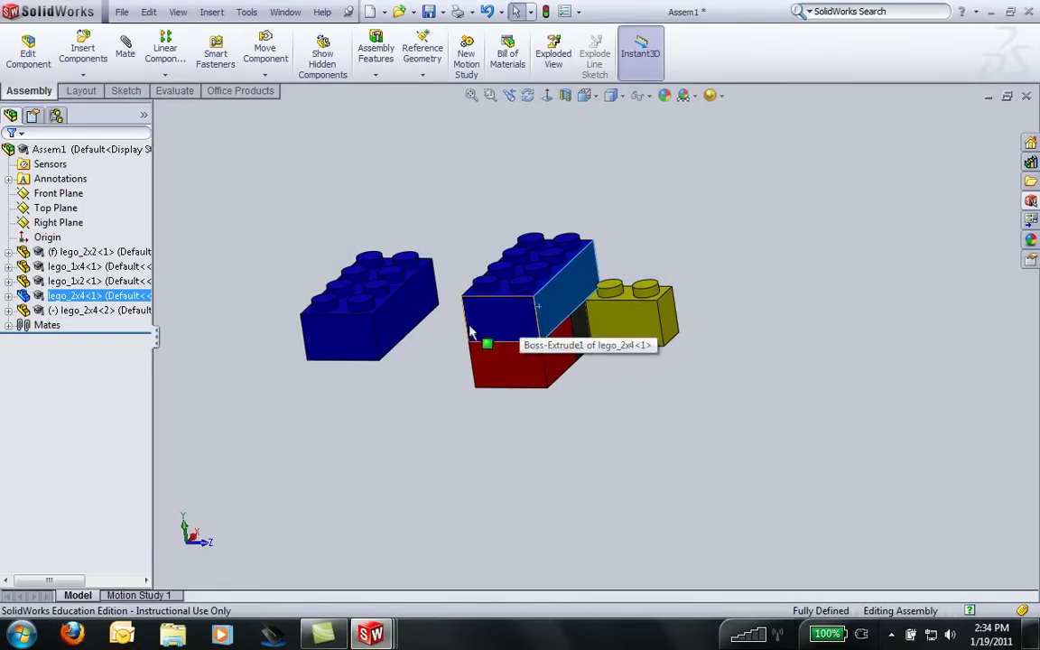
{"action": "mouse_move", "coordinate": [464, 336]}
{"action": "middle_mouse_down"}
{"action": "mouse_move", "coordinate": [411, 328]}
{"action": "mouse_move", "coordinate": [420, 314]}
{"action": "mouse_move", "coordinate": [393, 321]}
{"action": "middle_mouse_up"}
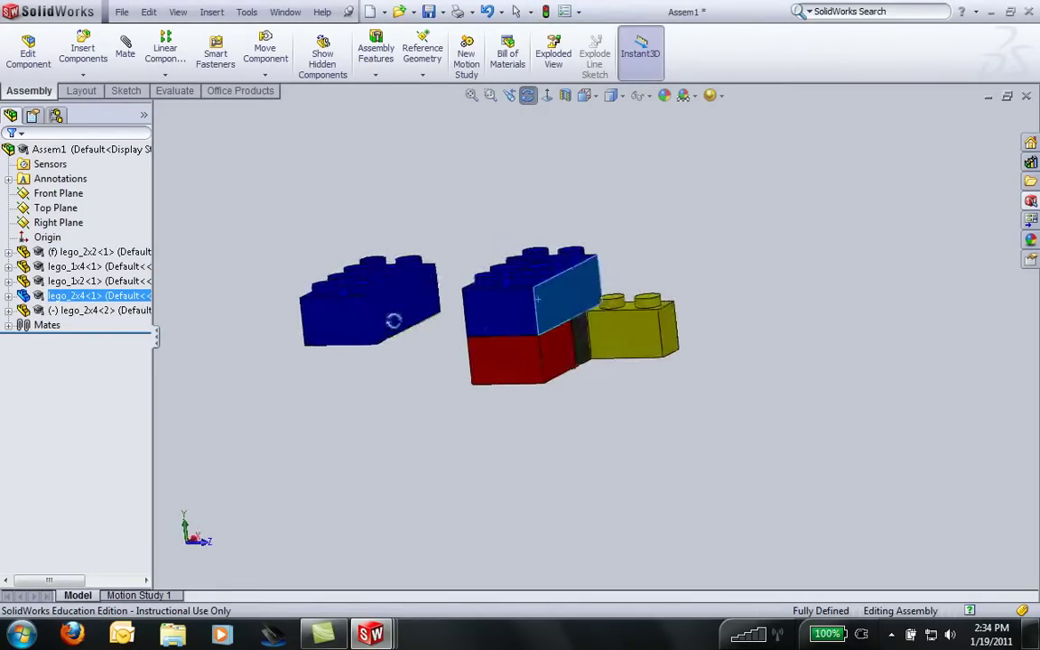
{"action": "left_click", "coordinate": [348, 334]}
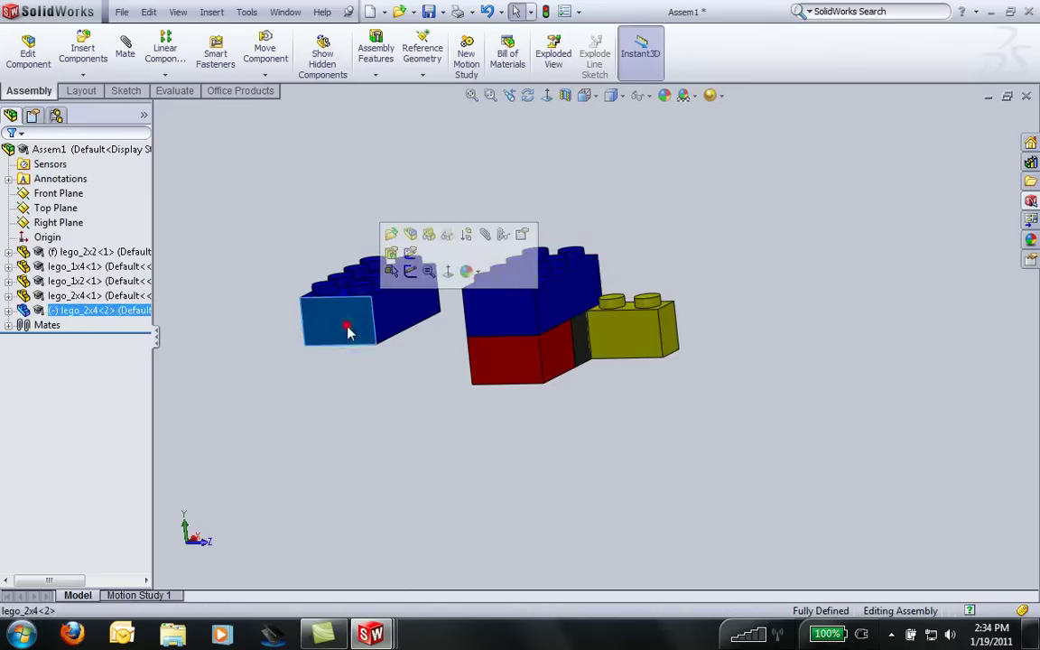
- Make the two blue bricks' front faces and top faces coincident
{"action": "left_click", "coordinate": [483, 327], "text": "ctrl"}
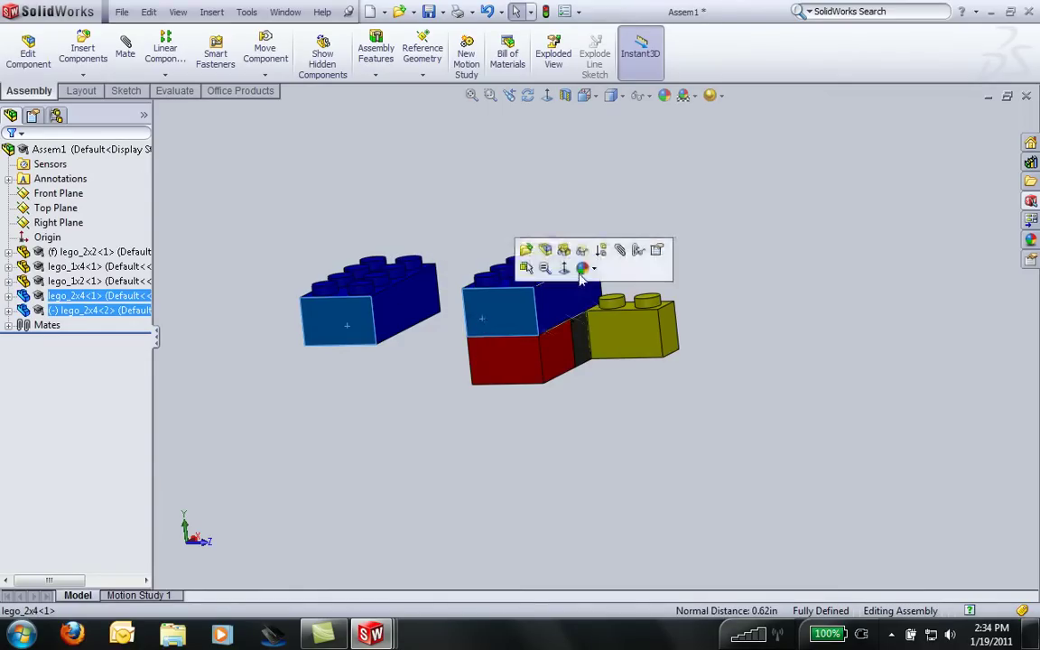
{"action": "left_click", "coordinate": [620, 250]}
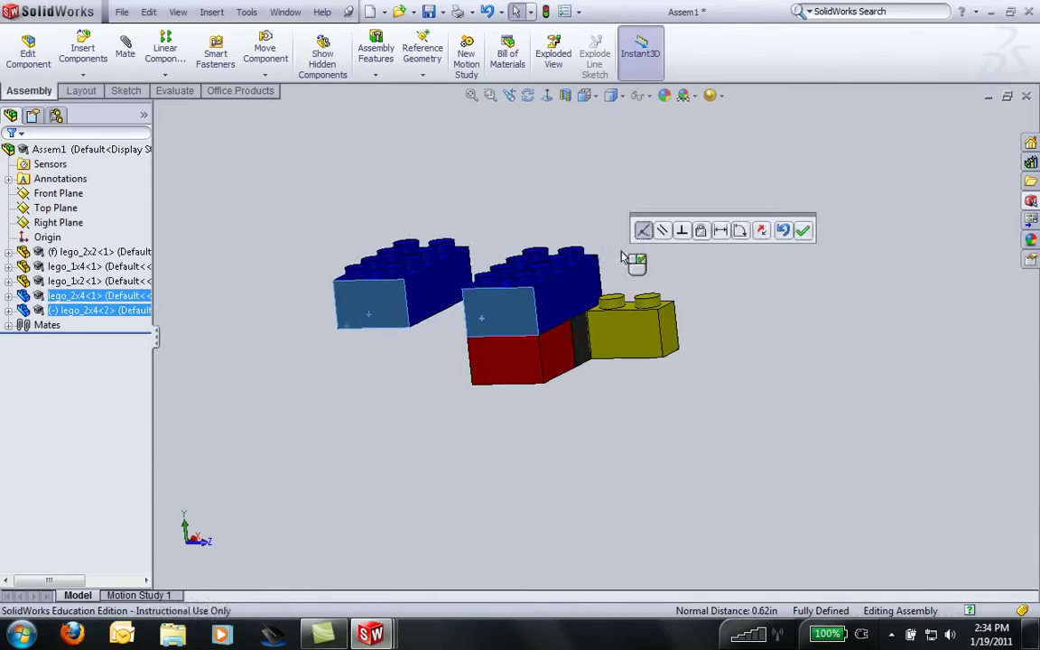
{"action": "left_click", "coordinate": [804, 232]}
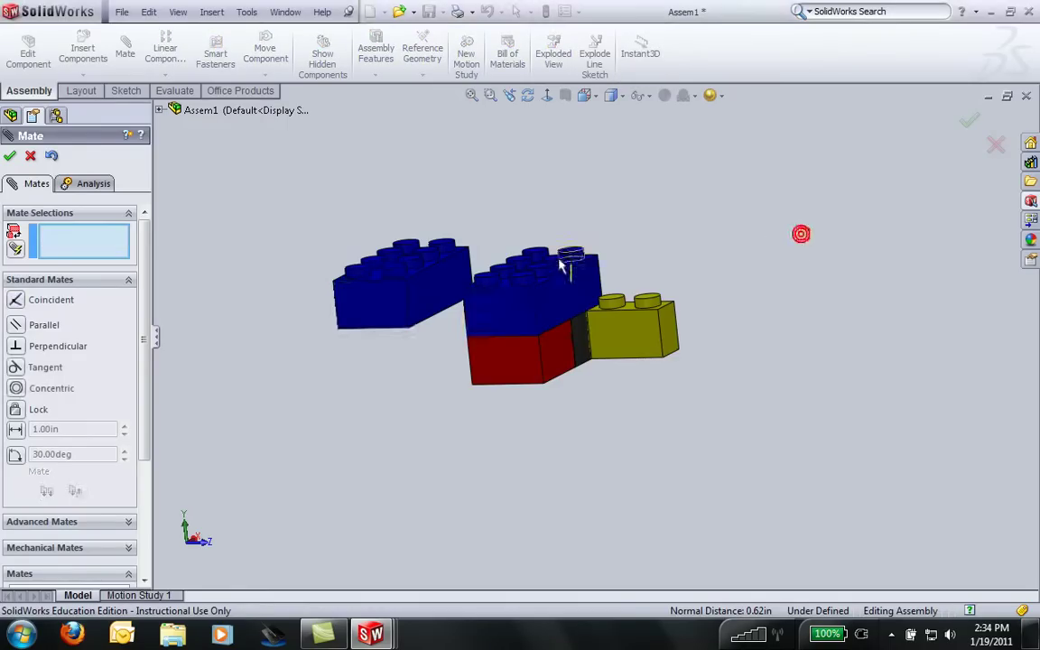
{"action": "middle_click_drag", "start_coordinate": [801, 232], "coordinate": [566, 309]}
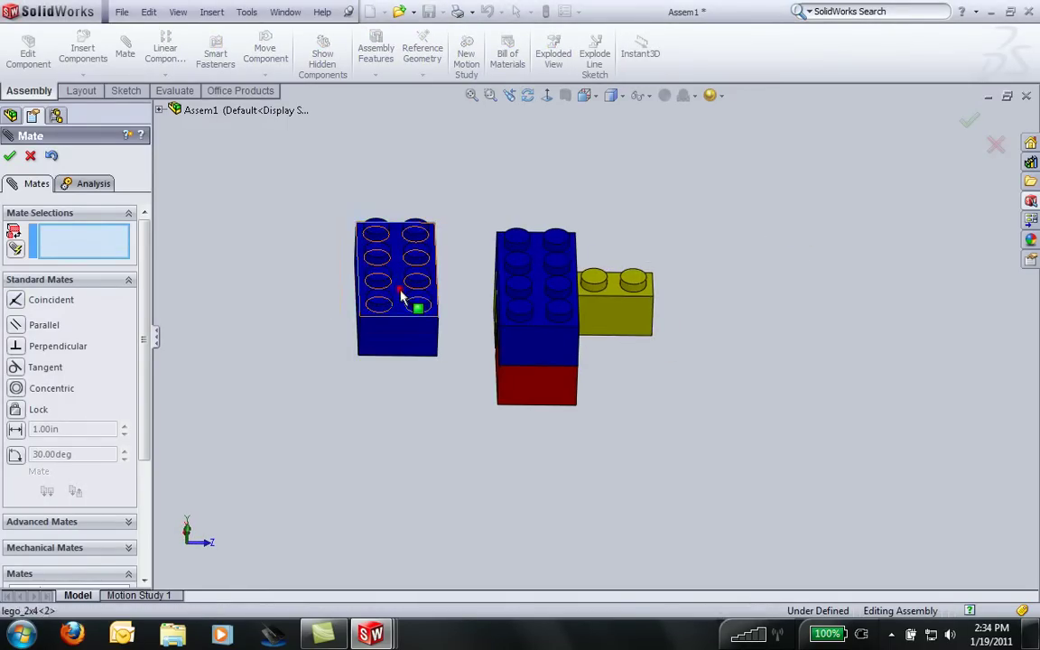
{"action": "left_click", "coordinate": [402, 298]}
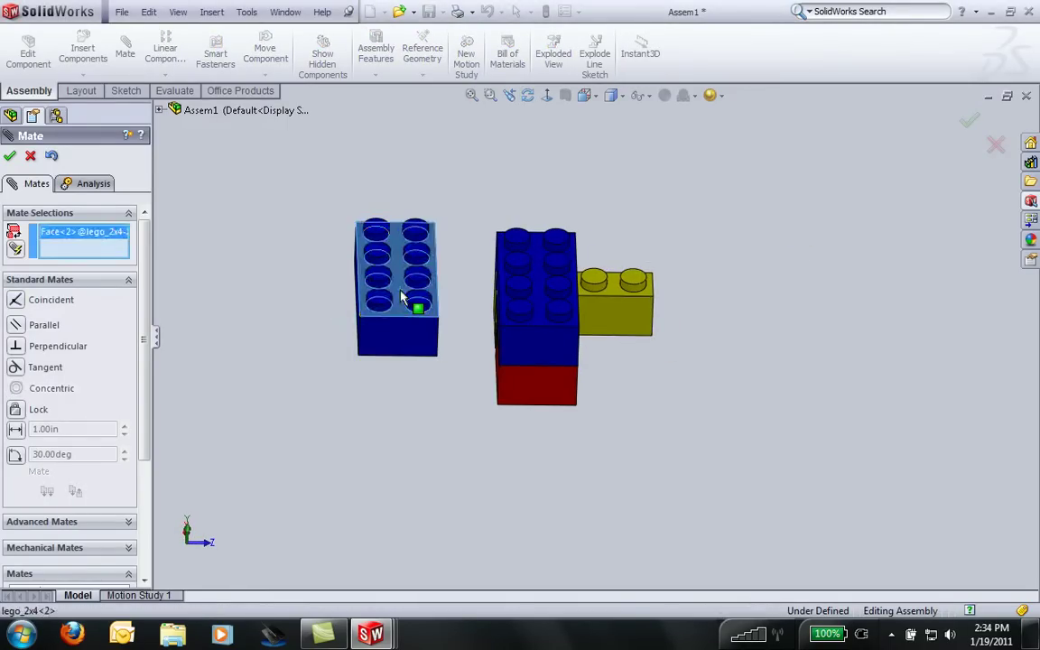
{"action": "left_click", "coordinate": [539, 310]}
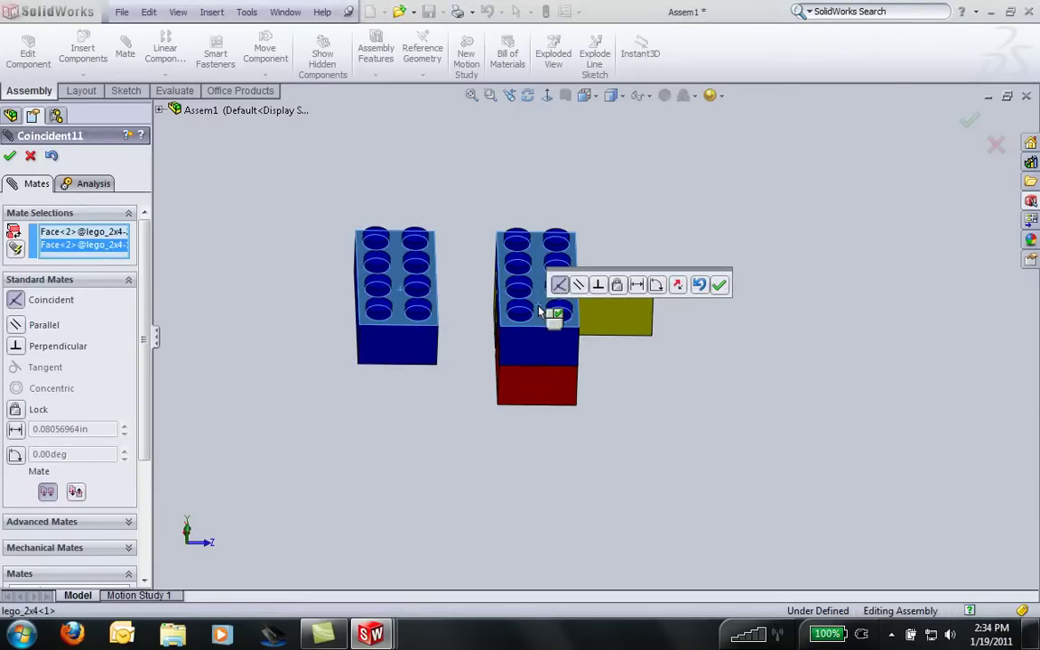
{"action": "key", "text": "Return"}
- Add a 0.6 distance mate between the bricks' facing side faces
{"action": "mouse_move", "coordinate": [457, 318]}
{"action": "middle_mouse_down"}
{"action": "mouse_move", "coordinate": [420, 312]}
{"action": "mouse_move", "coordinate": [383, 279]}
{"action": "mouse_move", "coordinate": [472, 305]}
{"action": "mouse_move", "coordinate": [502, 330]}
{"action": "middle_mouse_up"}
{"action": "left_click", "coordinate": [421, 317]}
{"action": "left_click", "coordinate": [528, 320]}
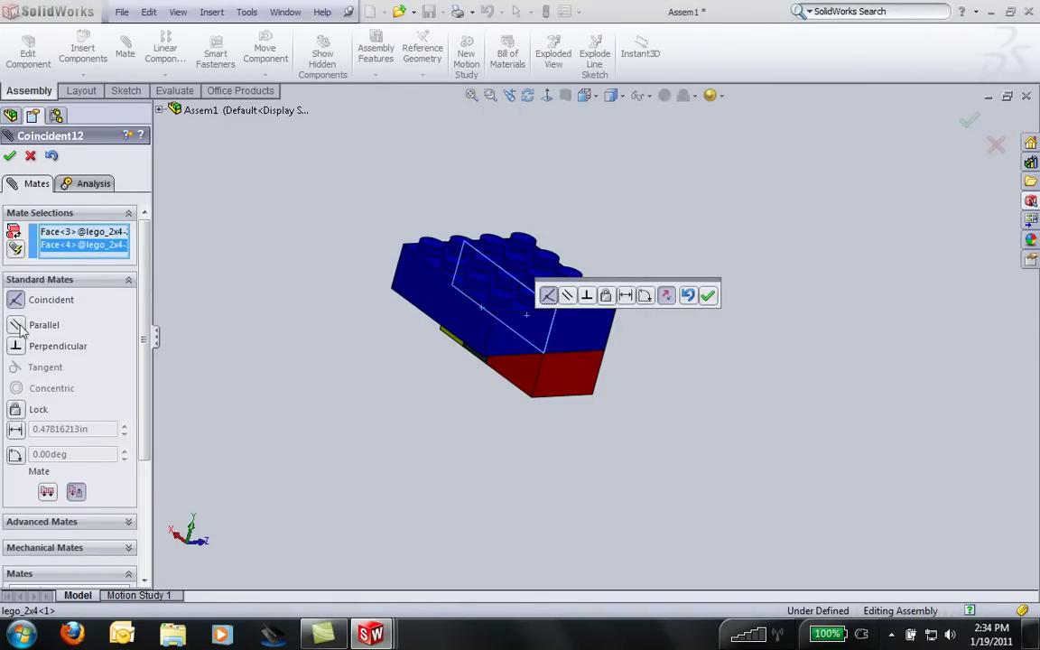
{"action": "left_click", "coordinate": [15, 431]}
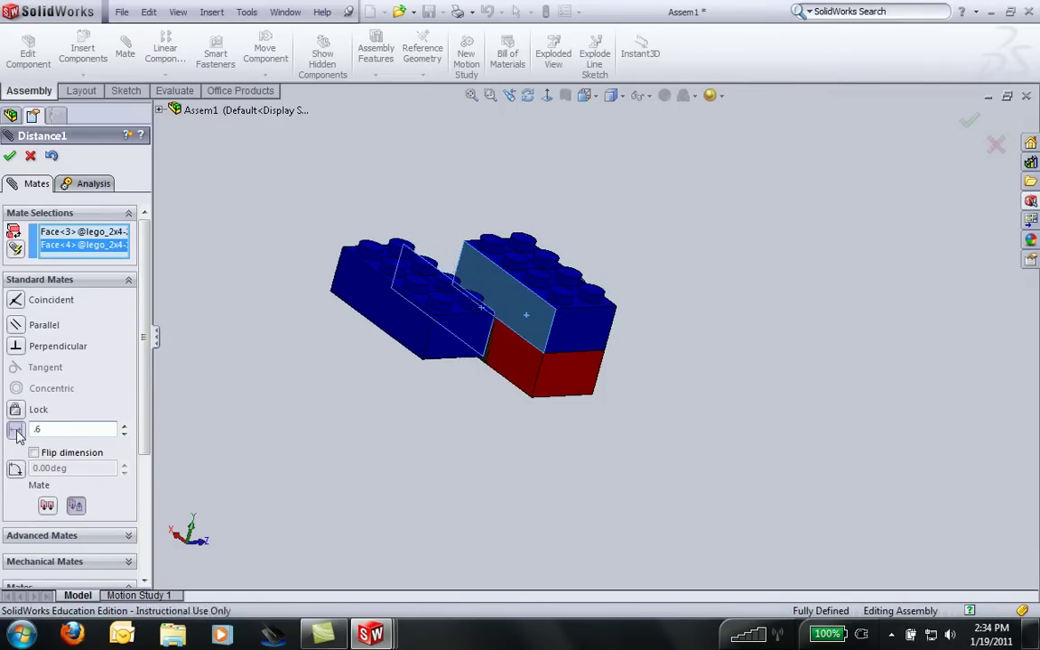
{"action": "left_click", "coordinate": [8, 158]}
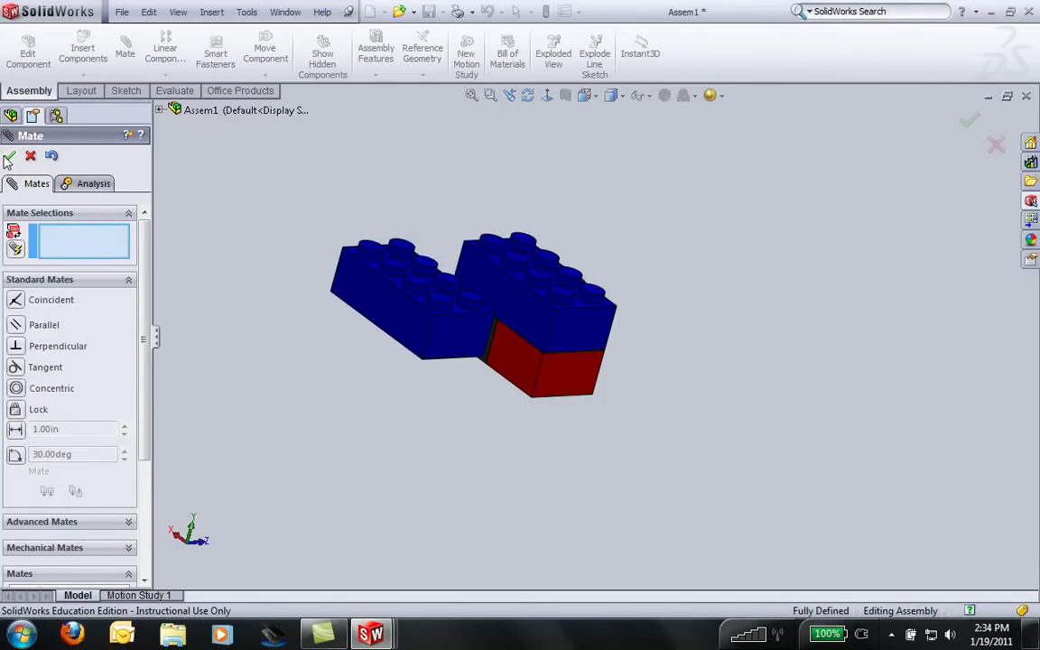
- Check the new blue brick is fixed, then Ctrl-drag a yellow 1x4 copy above the bricks
{"action": "middle_click_drag", "start_coordinate": [486, 382], "coordinate": [444, 352]}
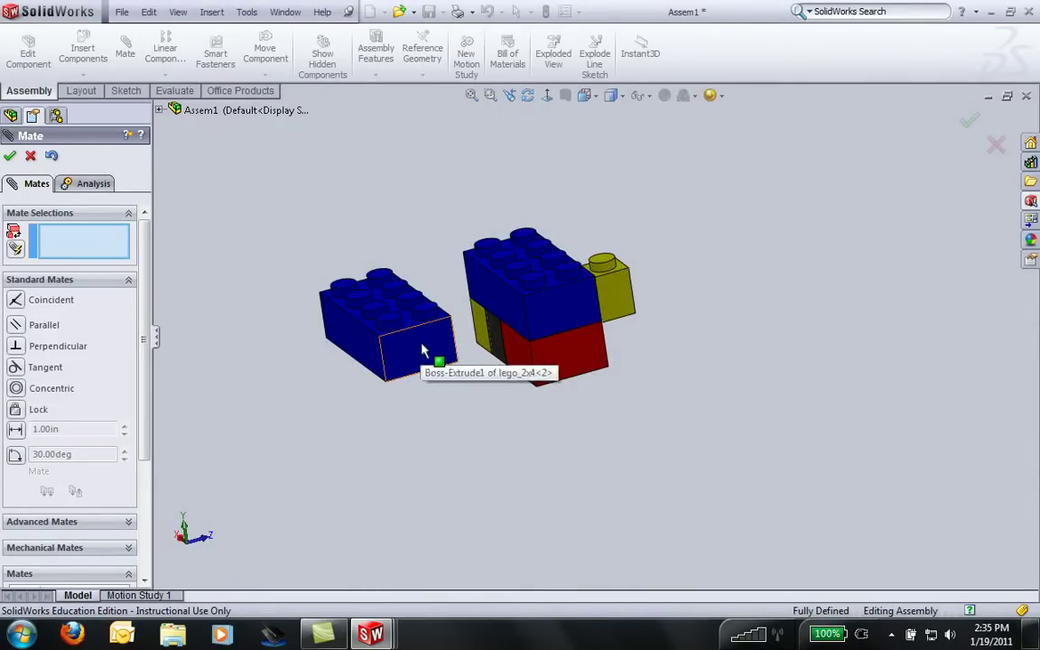
{"action": "right_click_drag", "start_coordinate": [422, 351], "coordinate": [411, 355]}
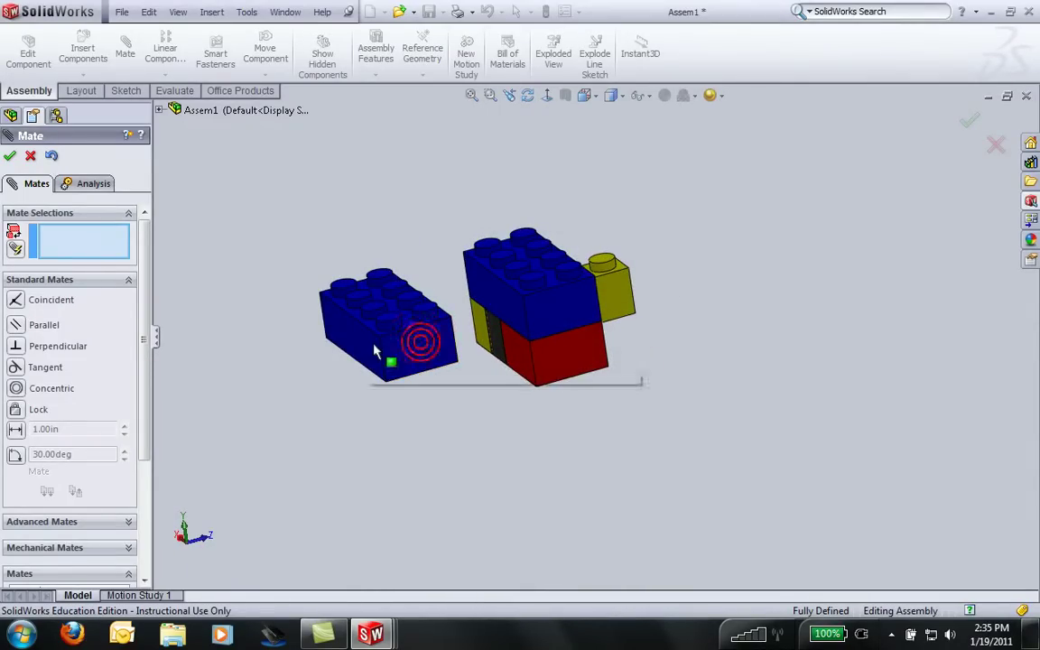
{"action": "left_click", "coordinate": [31, 156]}
{"action": "mouse_move", "coordinate": [560, 380]}
{"action": "middle_mouse_down"}
{"action": "mouse_move", "coordinate": [578, 403]}
{"action": "mouse_move", "coordinate": [602, 385]}
{"action": "middle_mouse_up"}
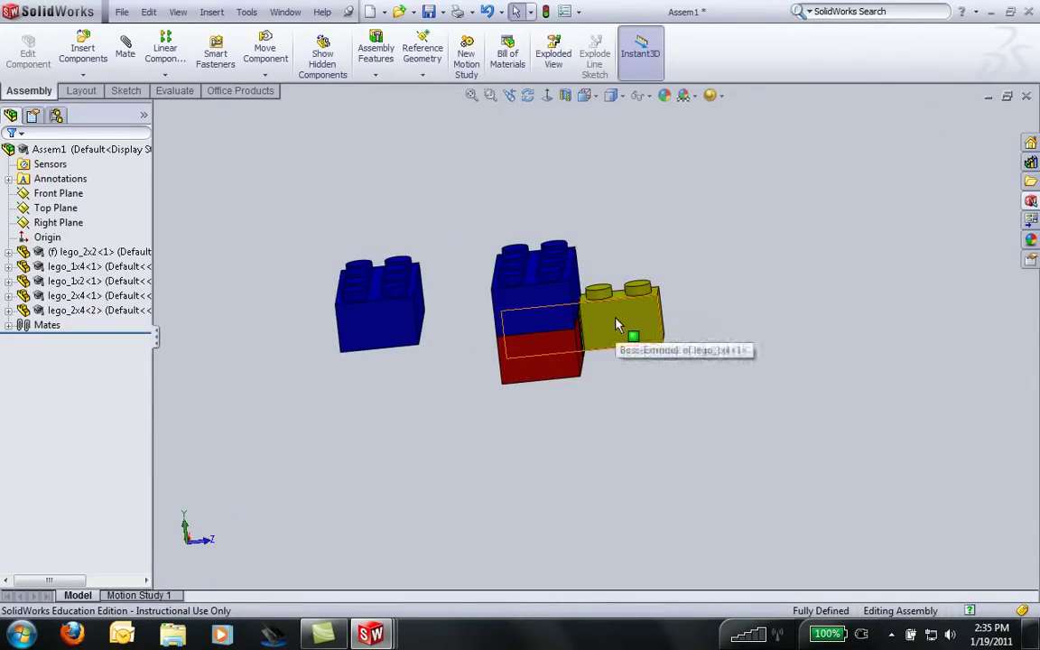
{"action": "left_click_drag", "start_coordinate": [617, 325], "coordinate": [445, 221]}
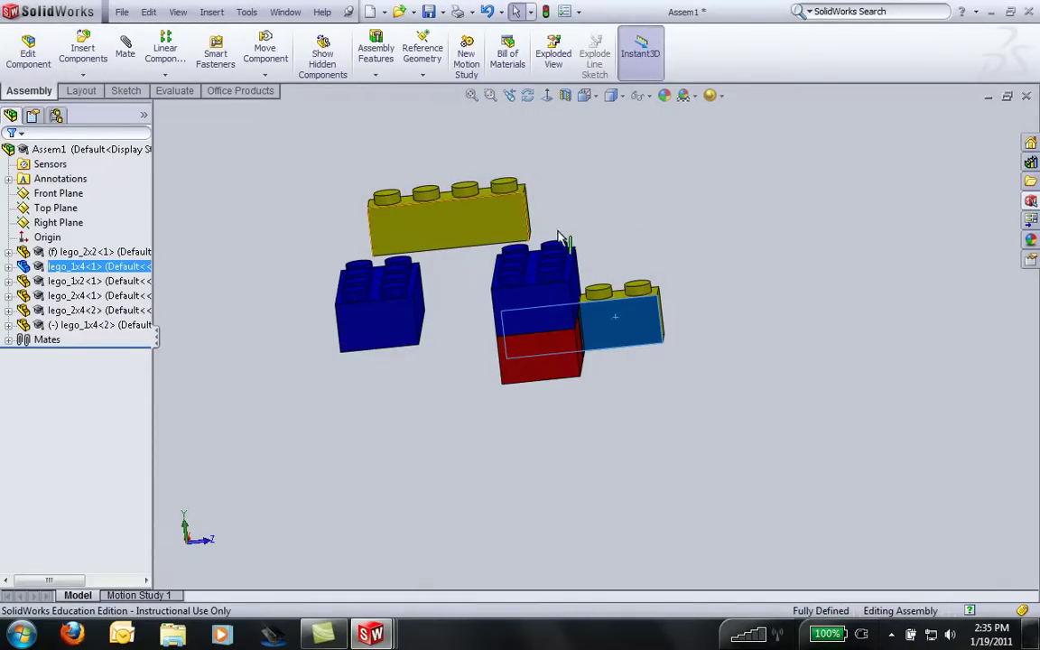
{"action": "mouse_move", "coordinate": [557, 232]}
{"action": "middle_mouse_down"}
{"action": "mouse_move", "coordinate": [509, 210]}
{"action": "mouse_move", "coordinate": [327, 241]}
{"action": "mouse_move", "coordinate": [325, 307]}
{"action": "middle_mouse_up"}
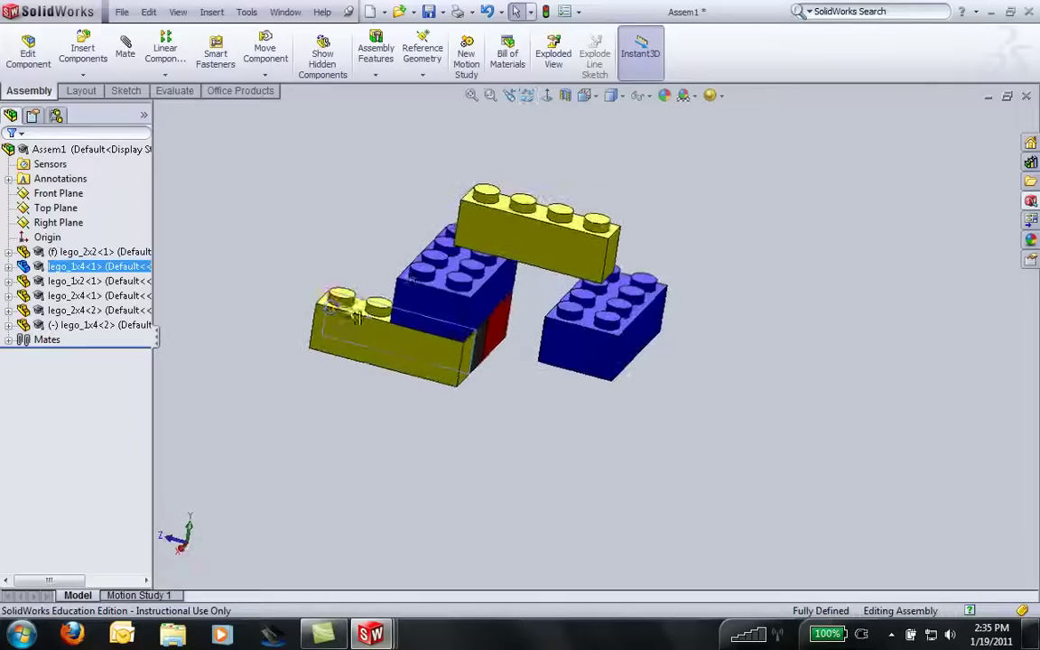
- Mate the yellow 1x4's end stud concentric to a stacked blue brick stud, then pick the far-end studs
{"action": "scroll", "coordinate": [508, 226], "scroll_direction": "down", "scroll_amount": 2}
{"action": "scroll", "coordinate": [502, 221], "scroll_direction": "down", "scroll_amount": 2}
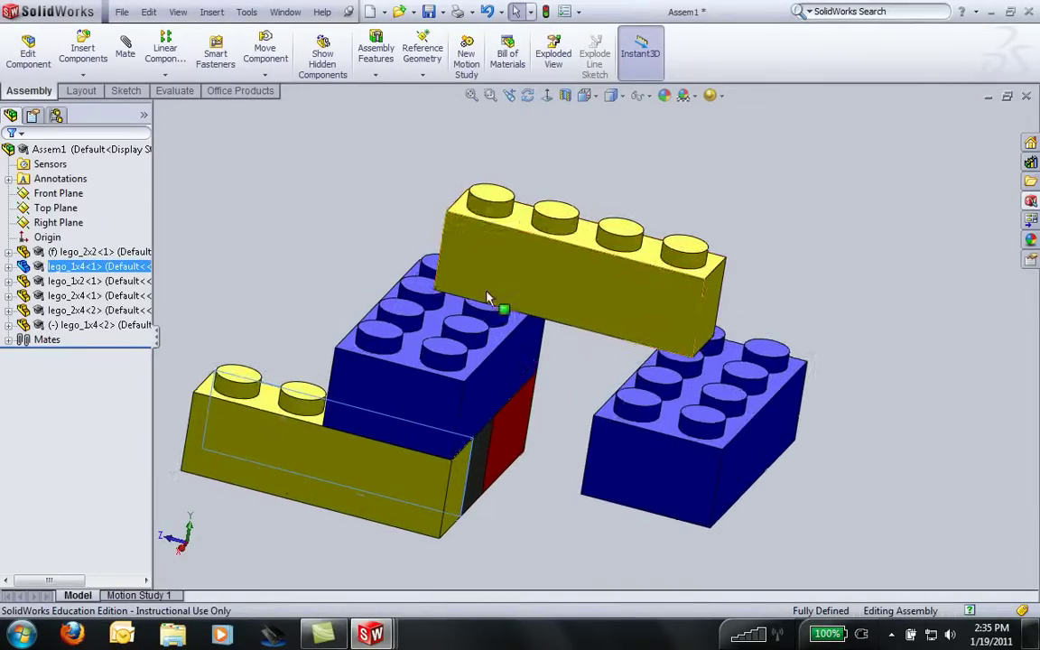
{"action": "left_click", "coordinate": [484, 206]}
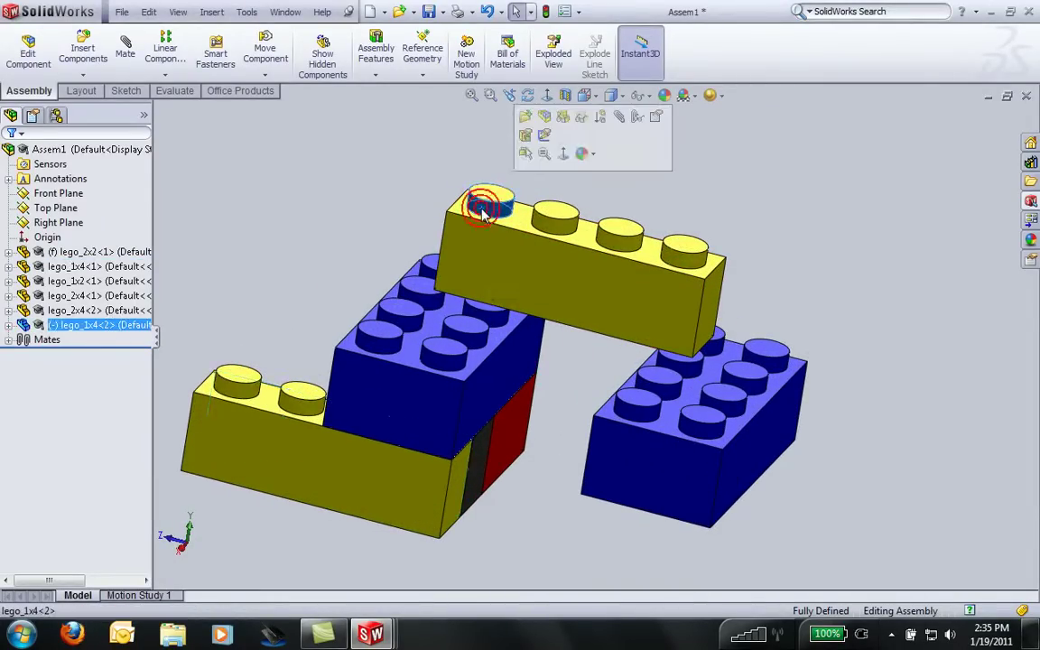
{"action": "left_click", "coordinate": [448, 359], "text": "ctrl"}
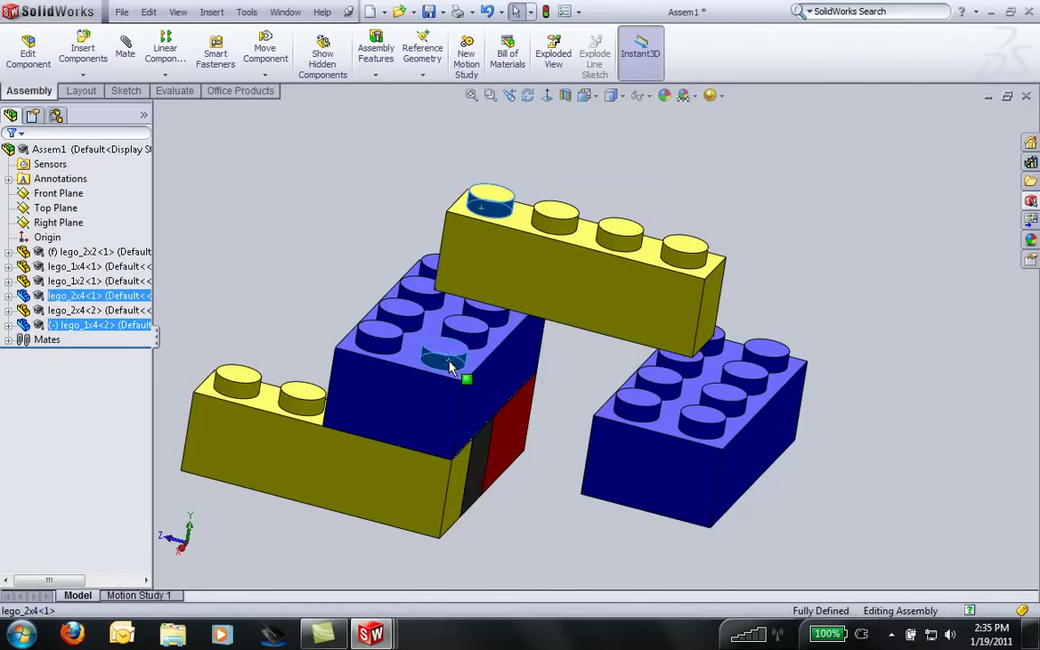
{"action": "left_click", "coordinate": [584, 296]}
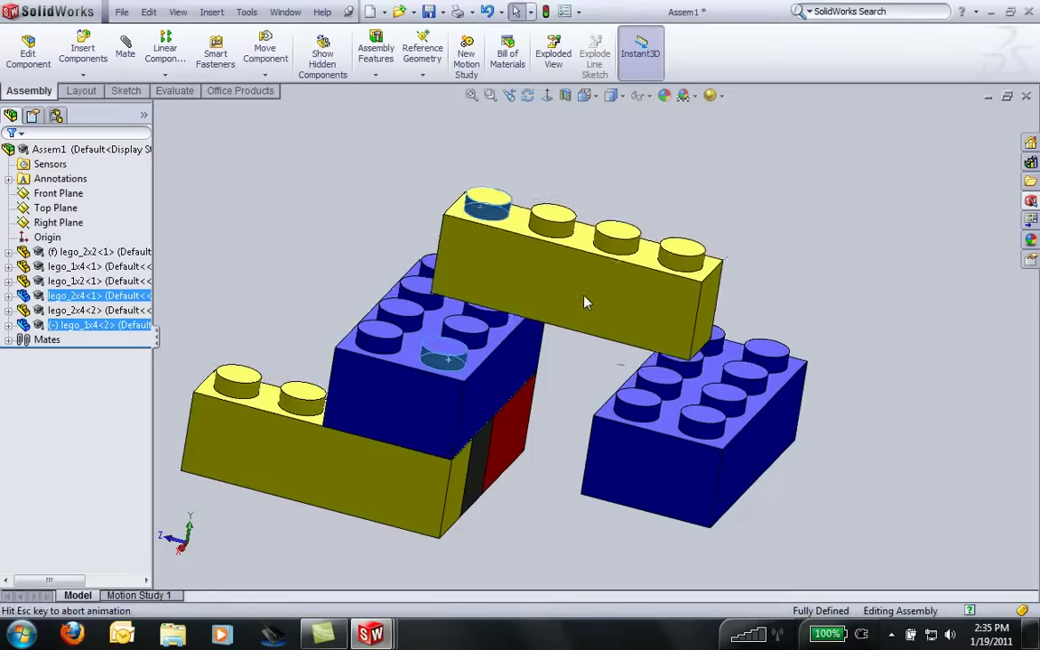
{"action": "key", "text": "Return"}
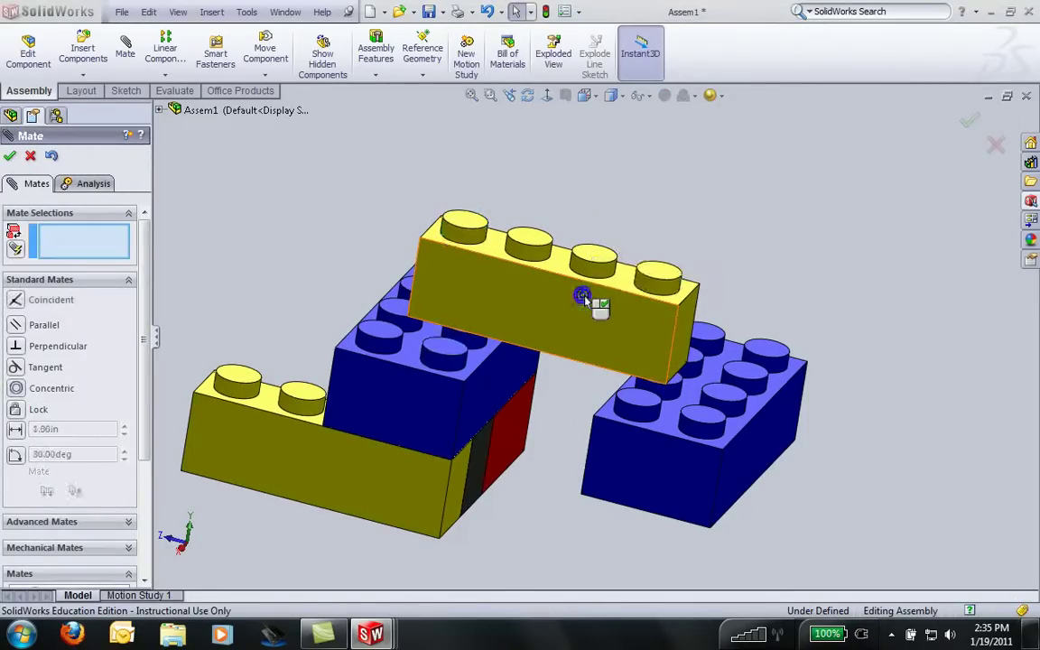
{"action": "left_click", "coordinate": [652, 290]}
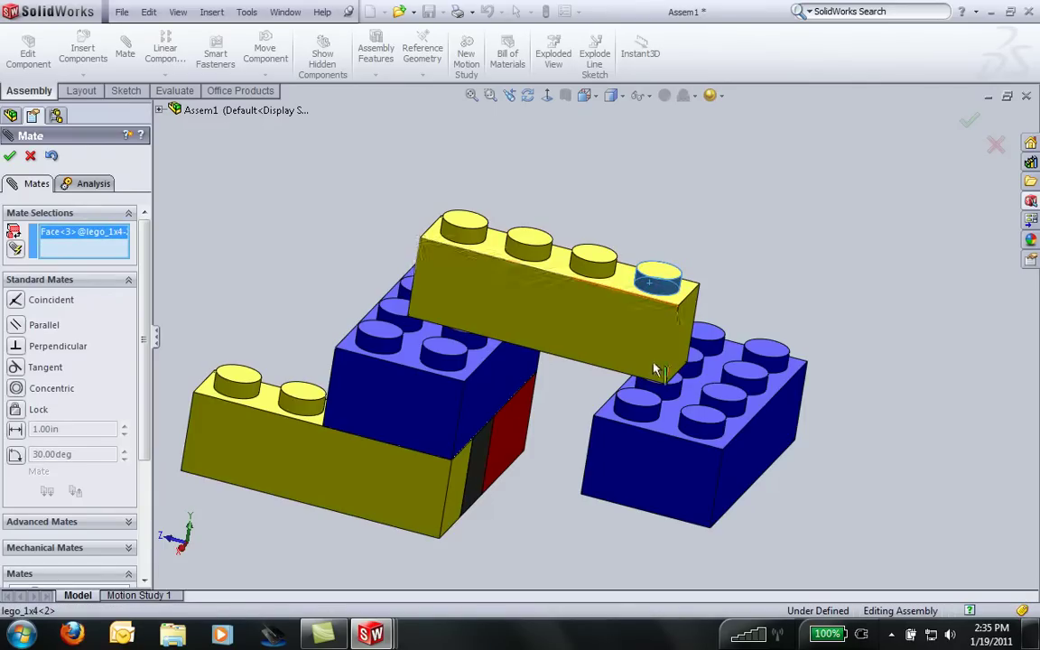
{"action": "left_click", "coordinate": [650, 413]}
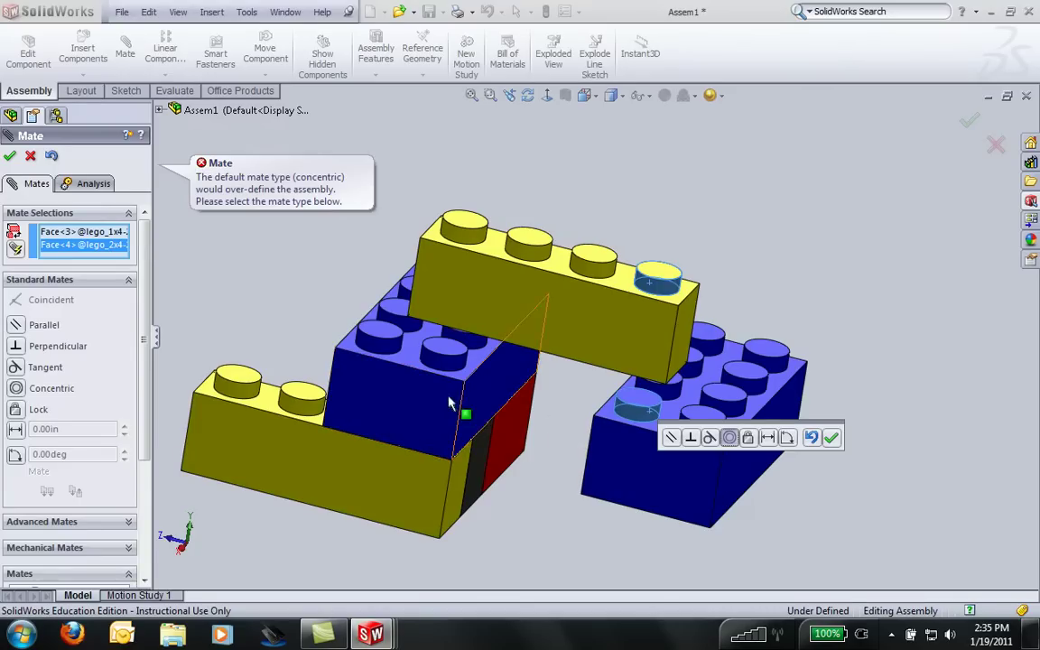
- Cancel the over-defining mate and align the yellow and blue bricks' front faces coincident
{"action": "left_click", "coordinate": [29, 157]}
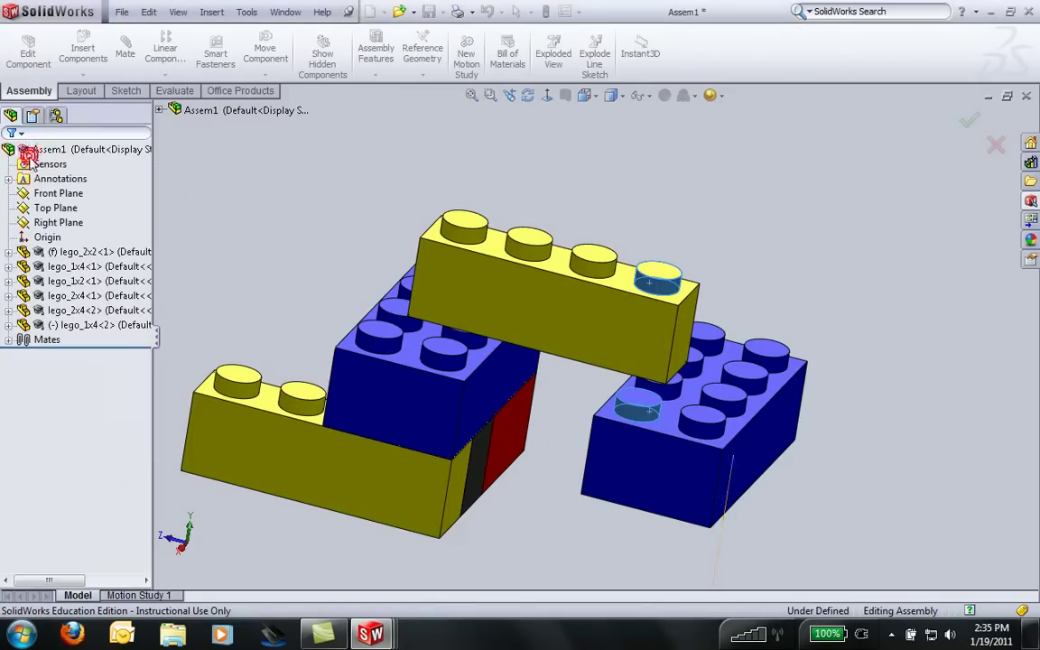
{"action": "left_click", "coordinate": [456, 305]}
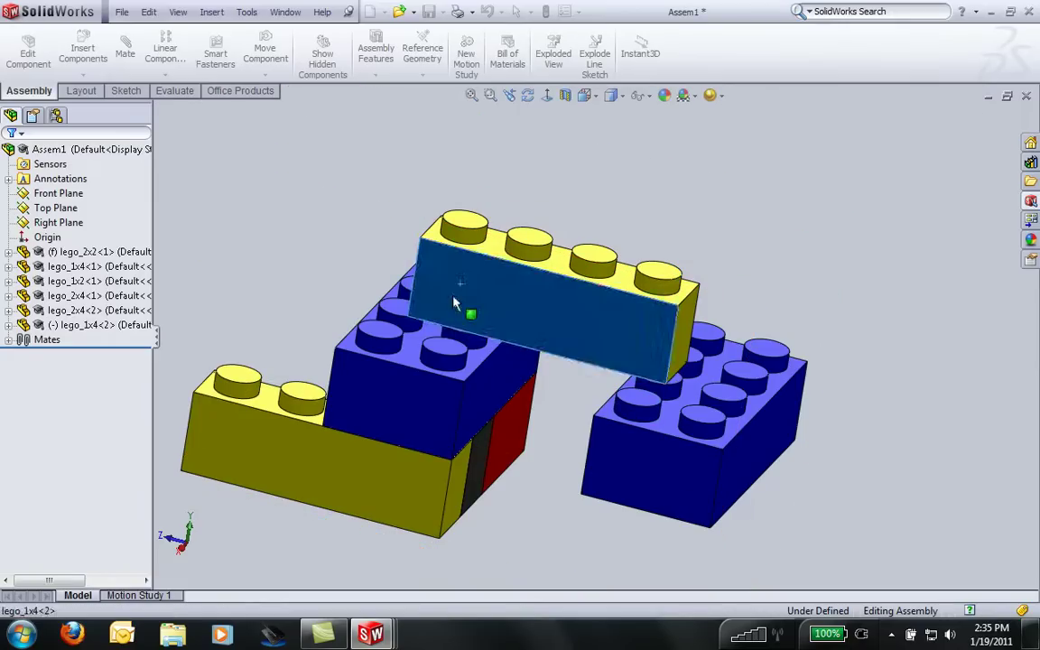
{"action": "left_click", "coordinate": [434, 408], "text": "ctrl"}
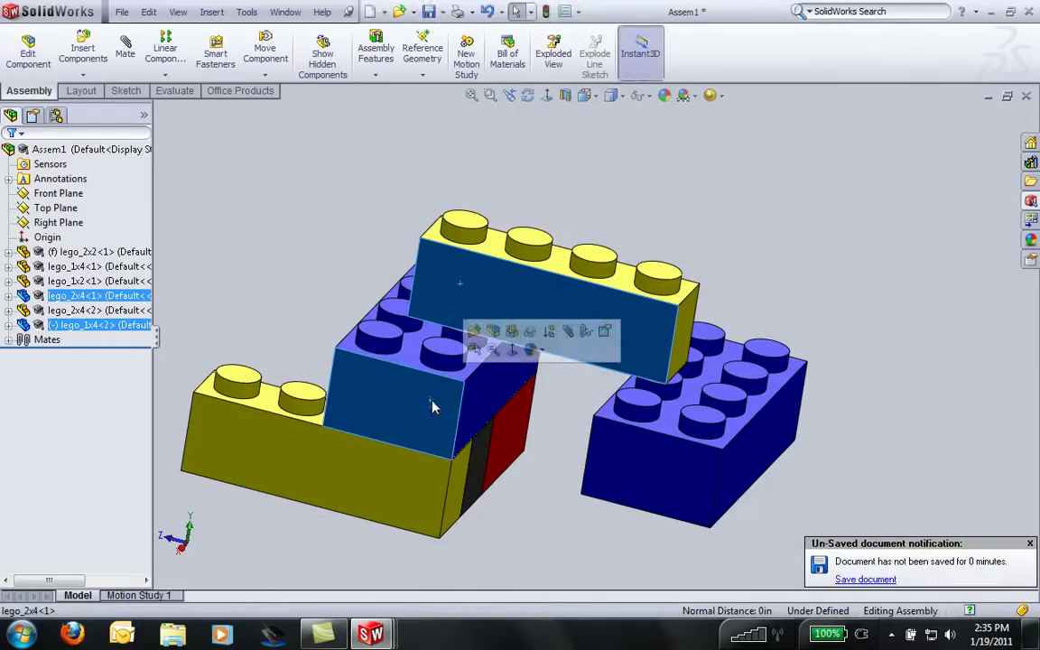
{"action": "left_click", "coordinate": [570, 336]}
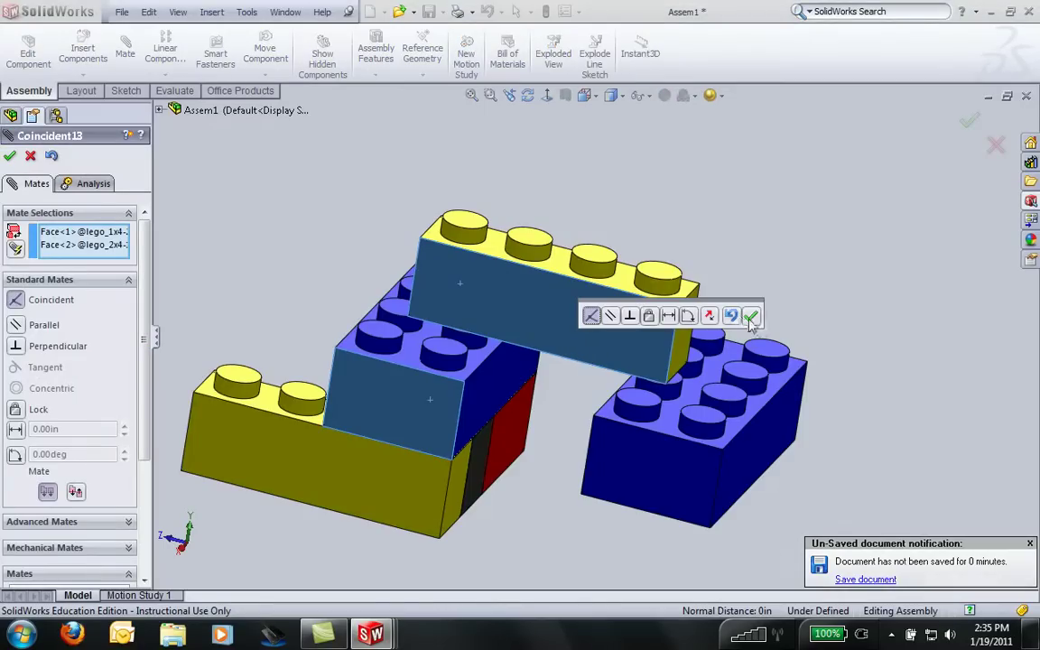
{"action": "left_click", "coordinate": [750, 315]}
- Seat the yellow 1x4's underside coincident on the stacked blue brick's top face
{"action": "middle_click_drag", "start_coordinate": [517, 414], "coordinate": [484, 269]}
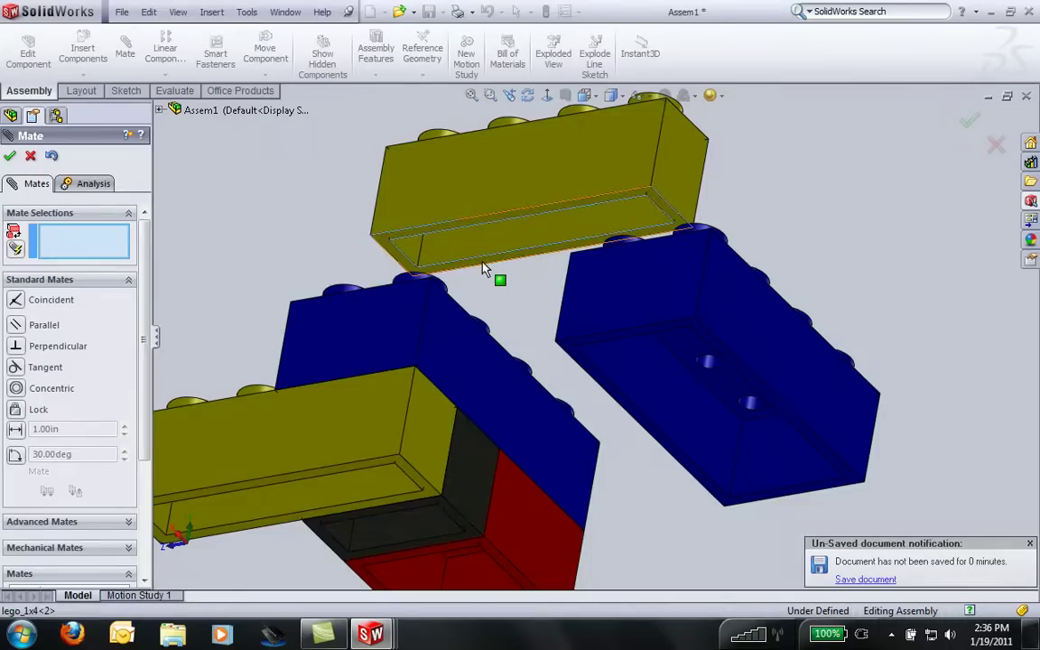
{"action": "left_click", "coordinate": [483, 269]}
{"action": "middle_click_drag", "start_coordinate": [483, 269], "coordinate": [384, 338]}
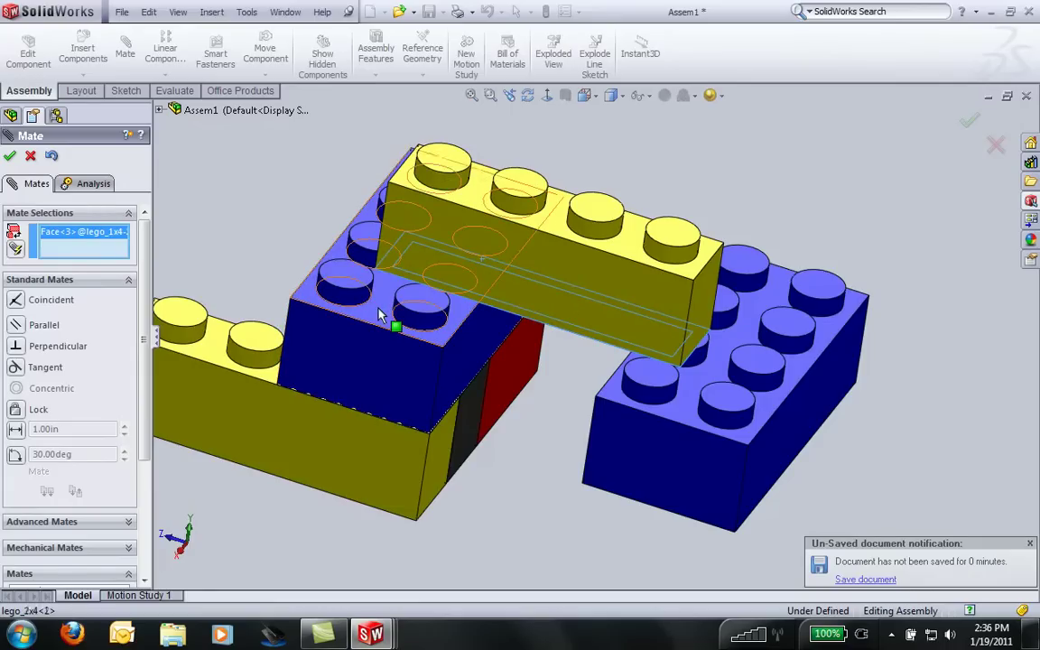
{"action": "left_click", "coordinate": [381, 314]}
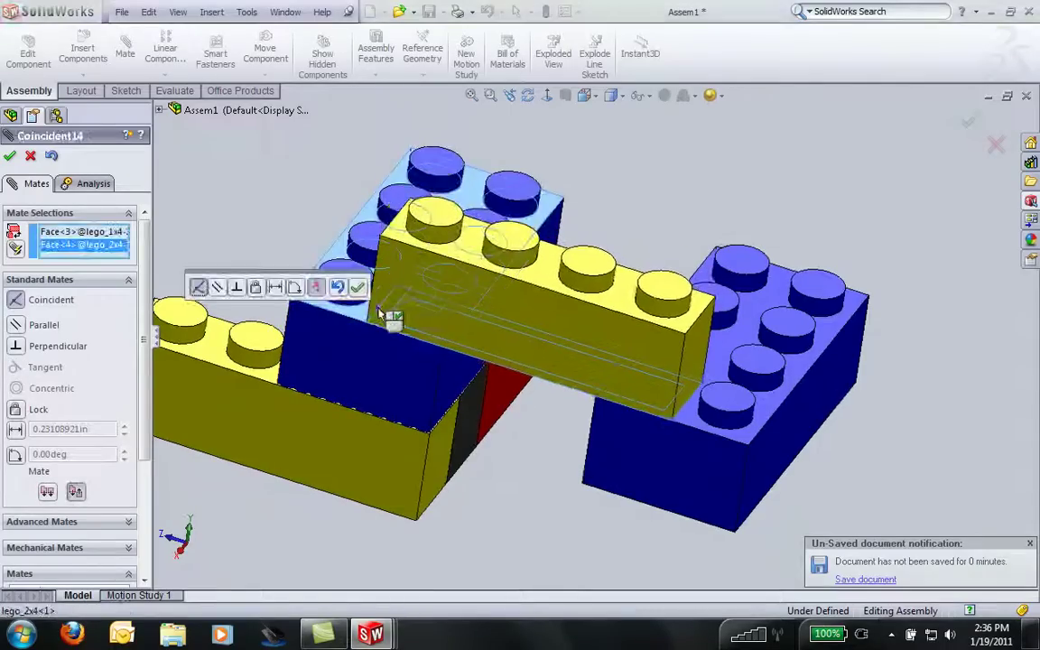
{"action": "left_click", "coordinate": [358, 287]}
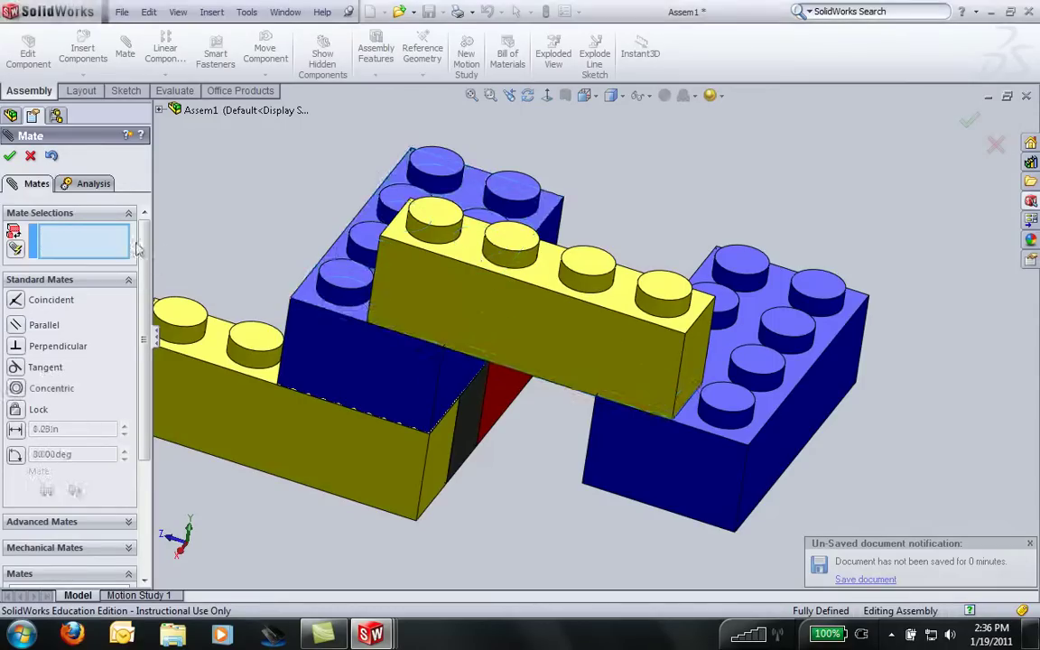
{"action": "middle_click_drag", "start_coordinate": [299, 307], "coordinate": [455, 350]}
{"action": "scroll", "coordinate": [453, 352], "scroll_direction": "up", "scroll_amount": 5}
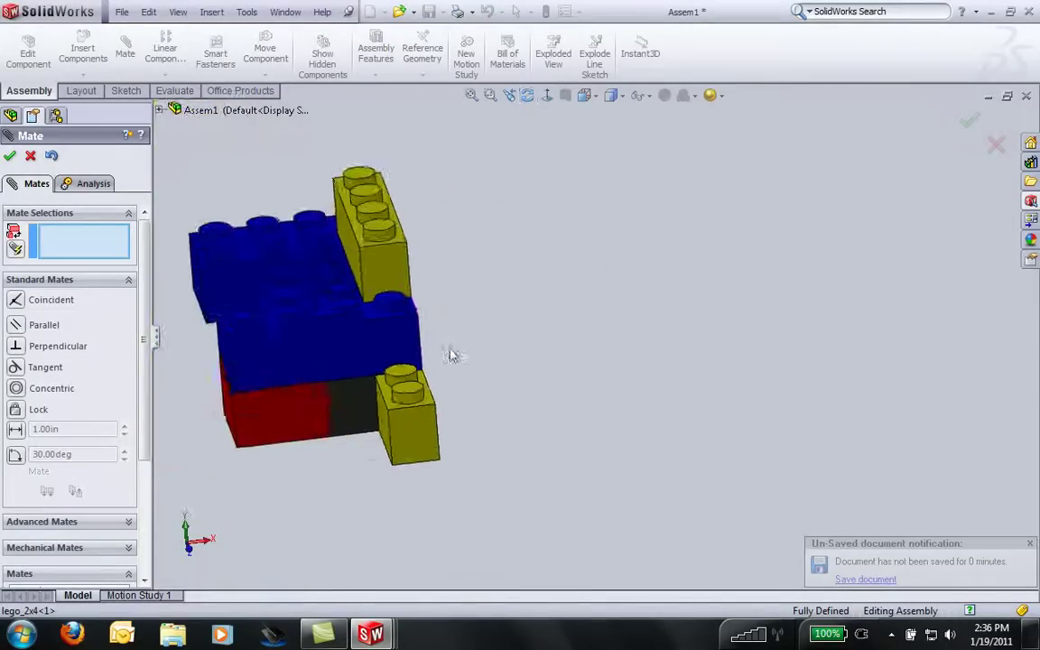
{"action": "mouse_move", "coordinate": [329, 334]}
{"action": "middle_mouse_down"}
{"action": "mouse_move", "coordinate": [372, 383]}
{"action": "mouse_move", "coordinate": [436, 353]}
{"action": "mouse_move", "coordinate": [413, 313]}
{"action": "mouse_move", "coordinate": [390, 348]}
{"action": "mouse_move", "coordinate": [371, 334]}
{"action": "middle_mouse_up"}
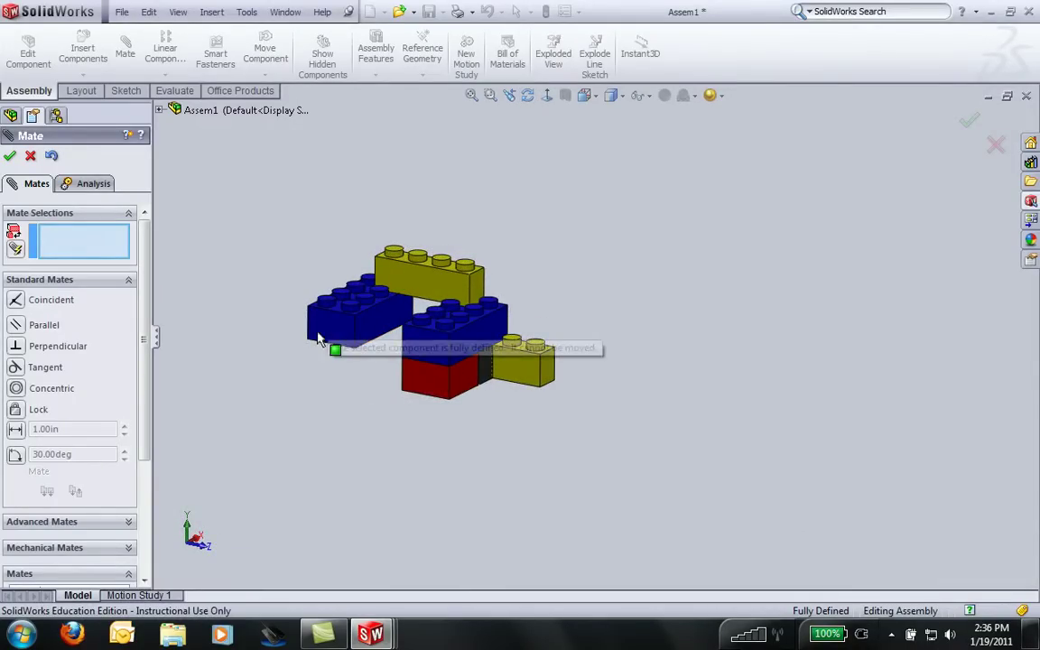
{"action": "mouse_move", "coordinate": [456, 388]}
{"action": "middle_mouse_down"}
{"action": "mouse_move", "coordinate": [441, 365]}
{"action": "mouse_move", "coordinate": [353, 325]}
{"action": "mouse_move", "coordinate": [288, 328]}
{"action": "mouse_move", "coordinate": [478, 347]}
{"action": "mouse_move", "coordinate": [545, 379]}
{"action": "middle_mouse_up"}
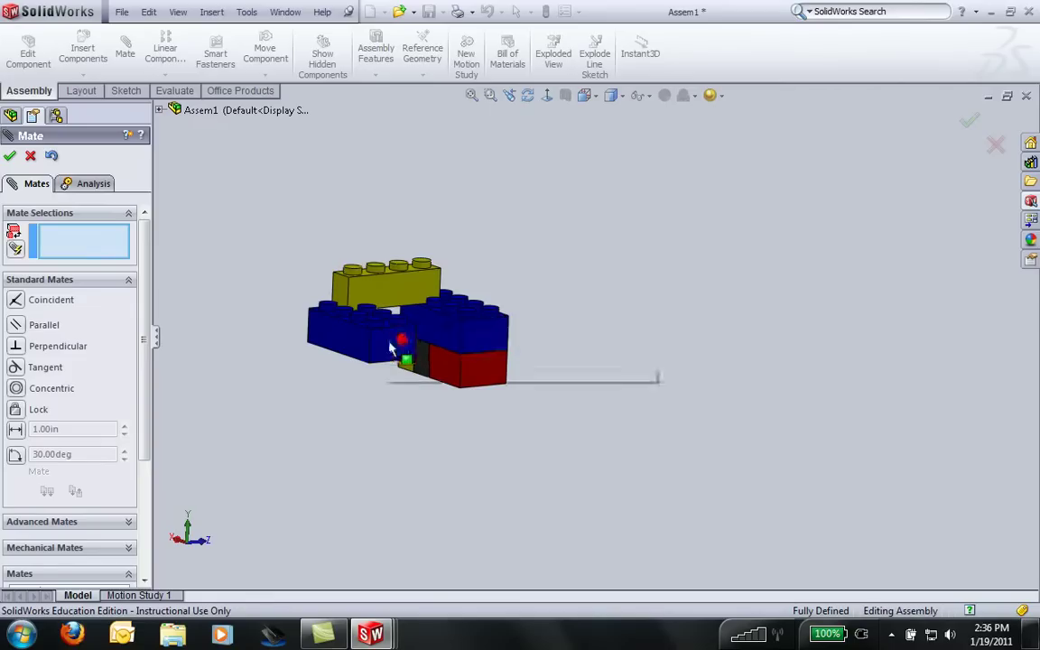
{"action": "mouse_move", "coordinate": [487, 331]}
{"action": "middle_mouse_down"}
{"action": "mouse_move", "coordinate": [373, 332]}
{"action": "mouse_move", "coordinate": [460, 330]}
{"action": "mouse_move", "coordinate": [476, 341]}
{"action": "mouse_move", "coordinate": [374, 331]}
{"action": "mouse_move", "coordinate": [345, 365]}
{"action": "mouse_move", "coordinate": [455, 377]}
{"action": "mouse_move", "coordinate": [382, 384]}
{"action": "middle_mouse_up"}
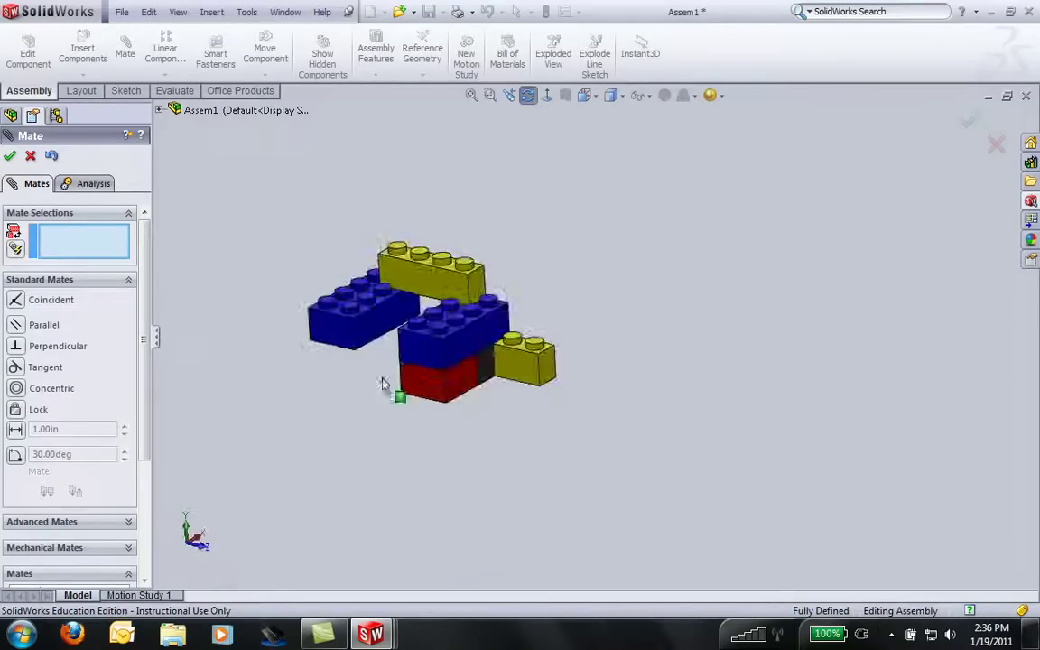
{"action": "scroll", "coordinate": [384, 311], "scroll_direction": "down", "scroll_amount": 3}
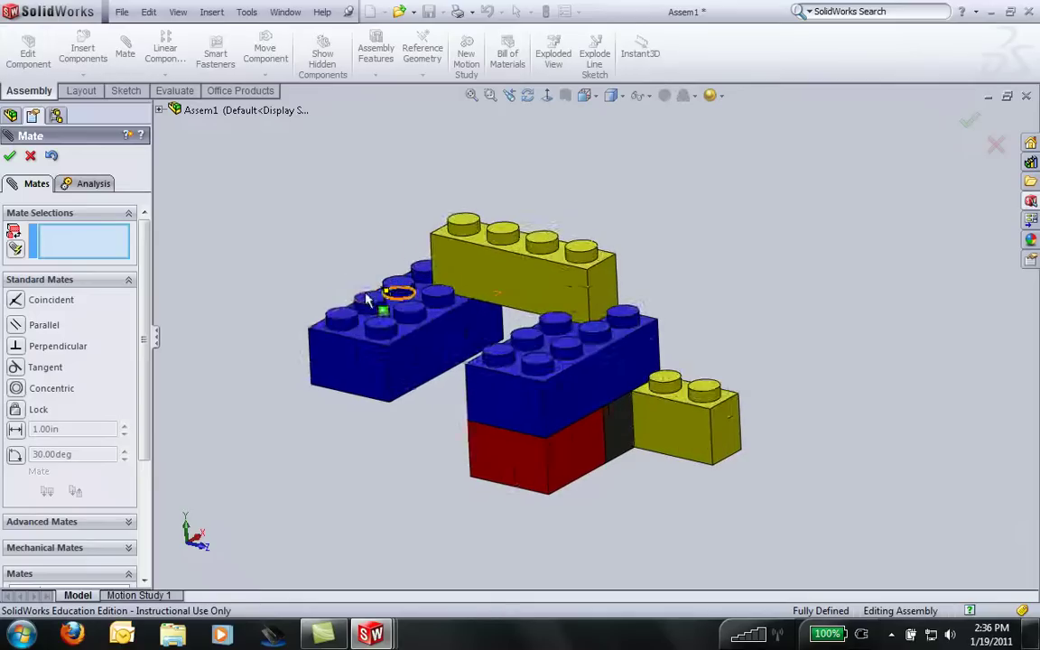
{"action": "scroll", "coordinate": [465, 362], "scroll_direction": "down", "scroll_amount": 1}
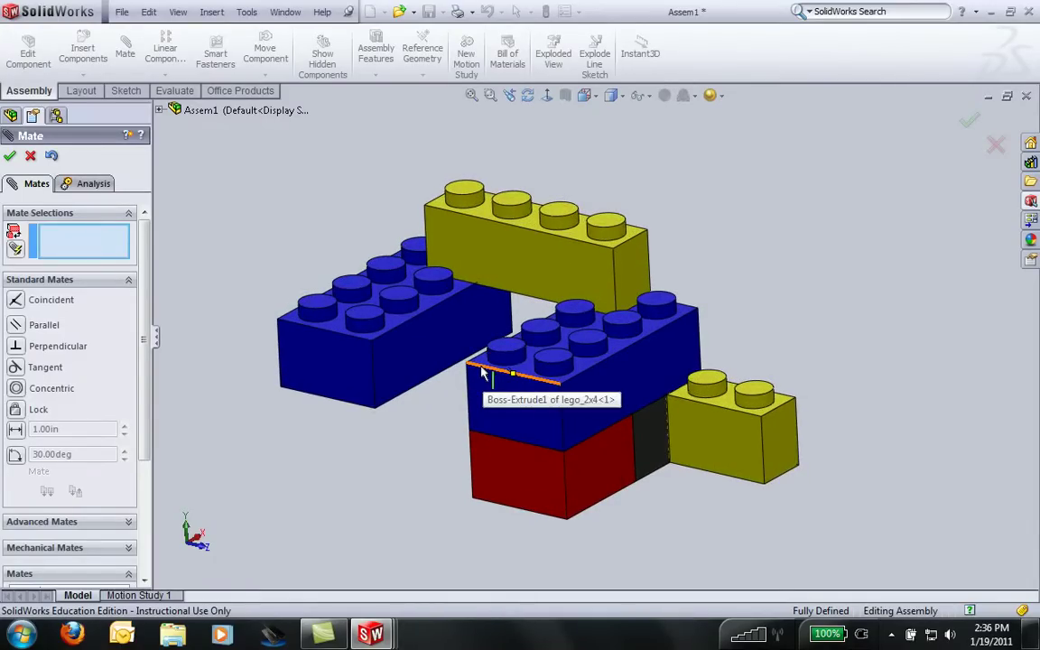